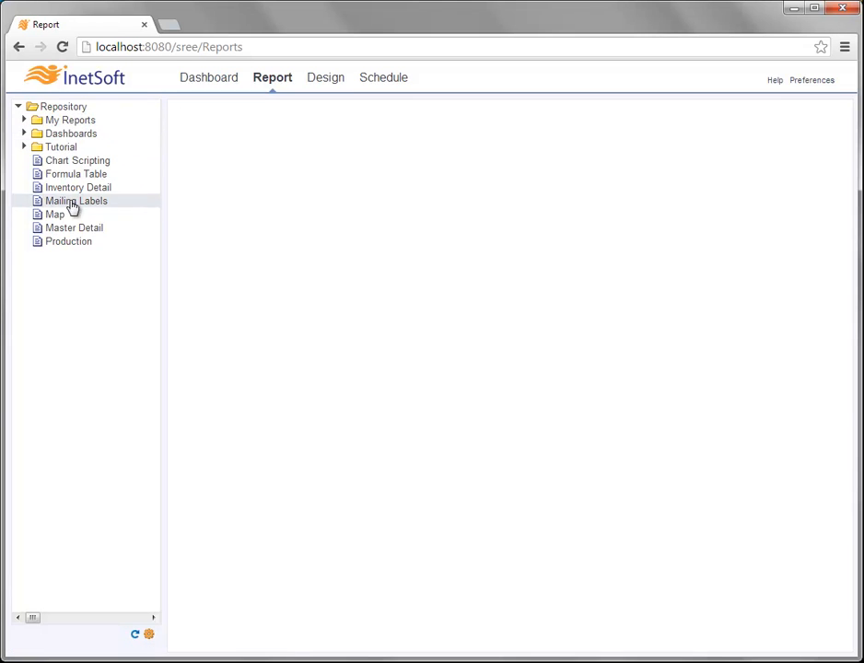
# - Open the Master Detail report from the Repository tree to view page 1 of 5
pyautogui.click(119, 231)
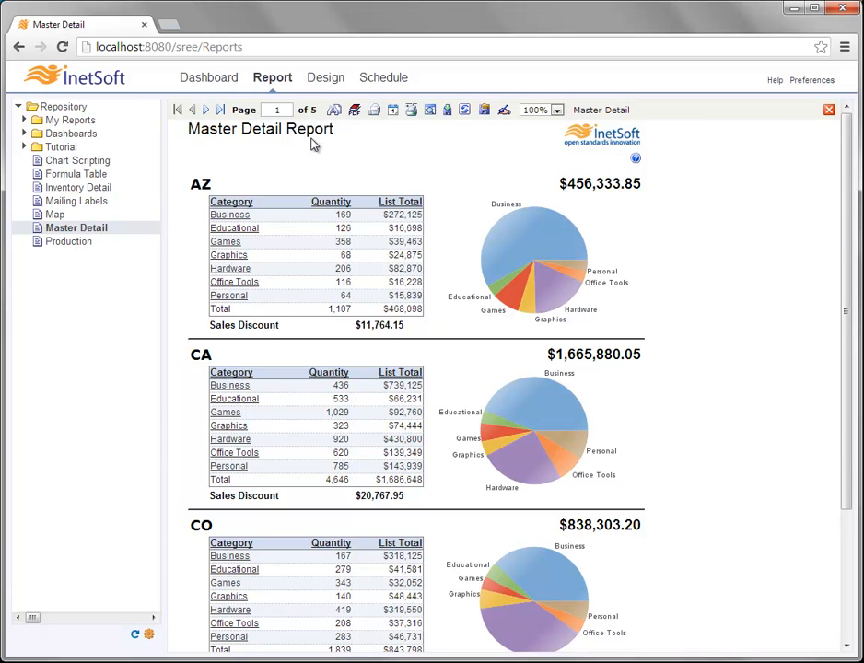
# - Page through the report to page 3, jump to the last page, then back to the first
pyautogui.scroll(-2, 640, 252)
pyautogui.scroll(2, 640, 252)
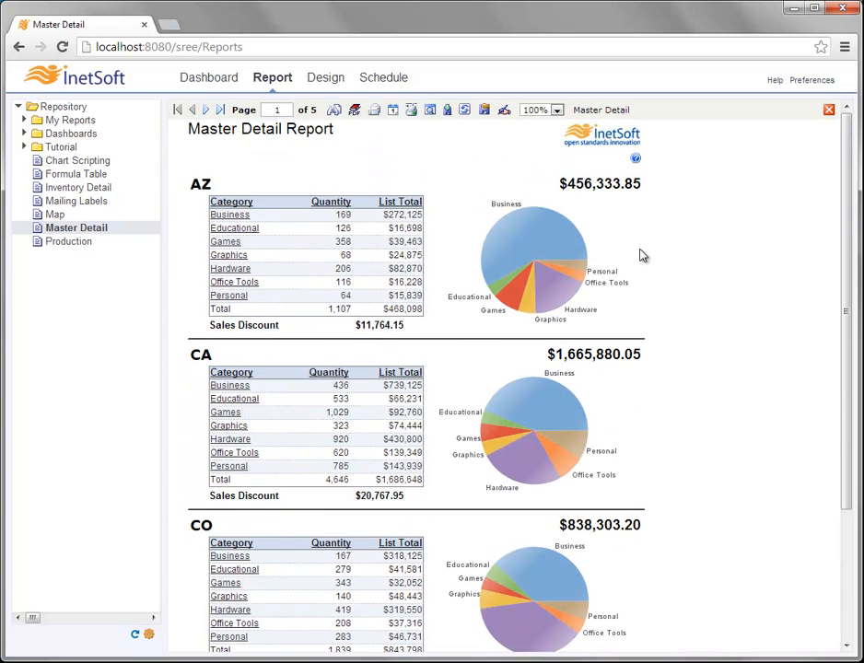
pyautogui.click(209, 110)
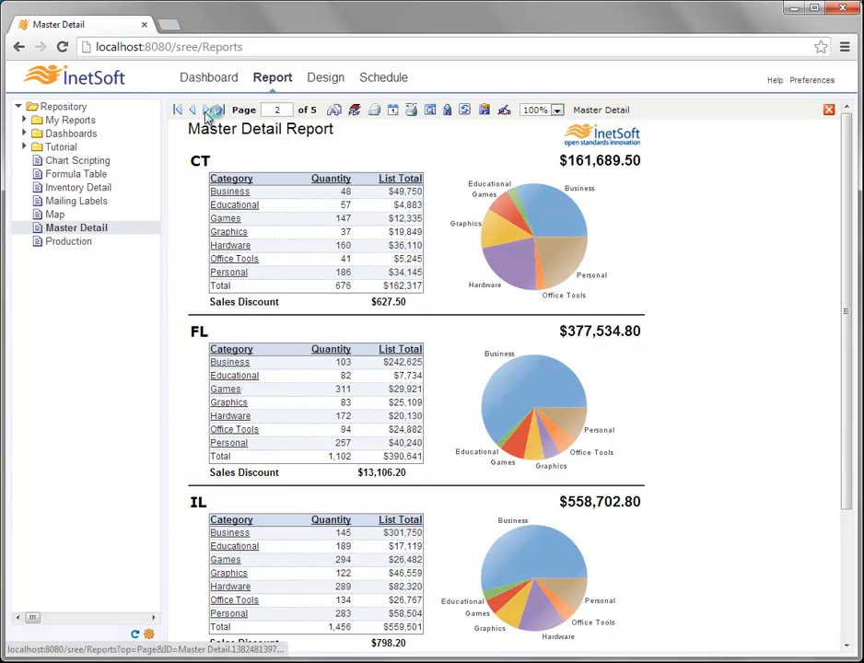
pyautogui.click(208, 110)
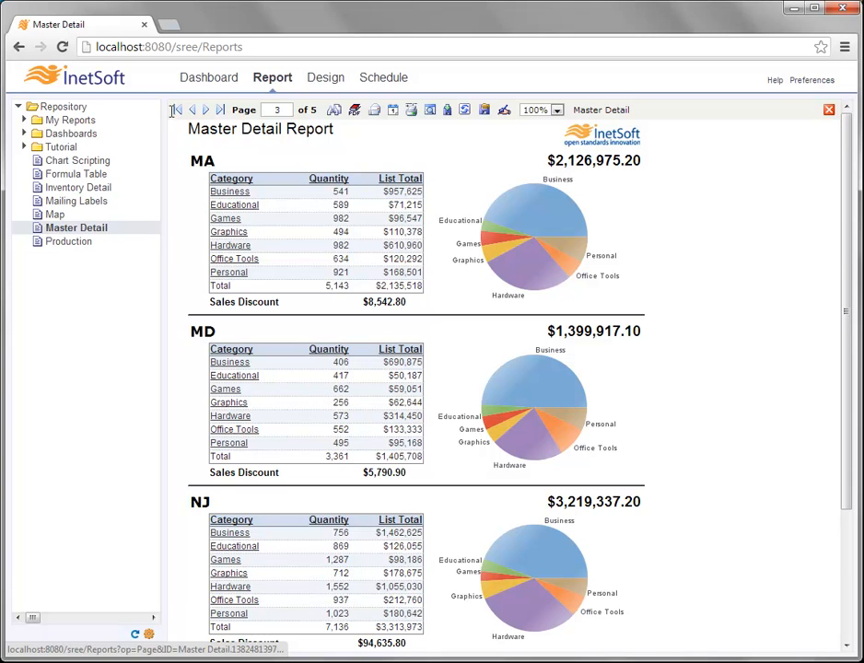
pyautogui.click(221, 112)
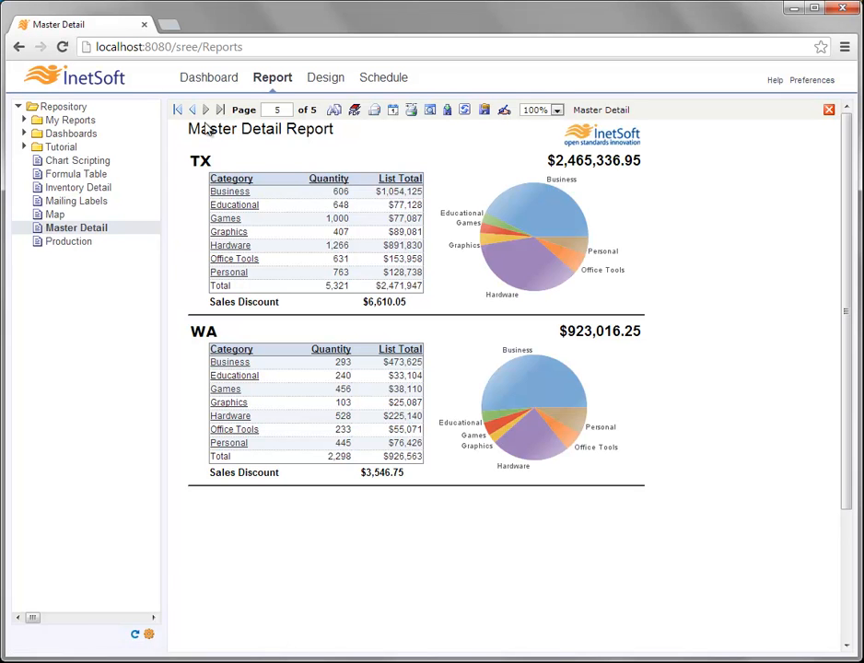
pyautogui.click(180, 112)
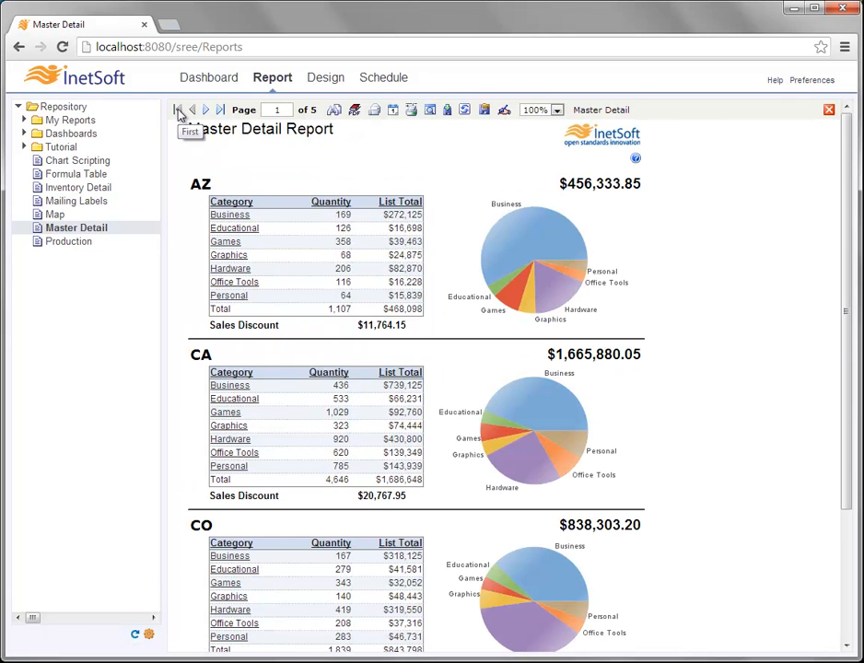
# - Enter 4 in the Page field to go to page 4 with NV, NY and PA
pyautogui.doubleClick(281, 110)
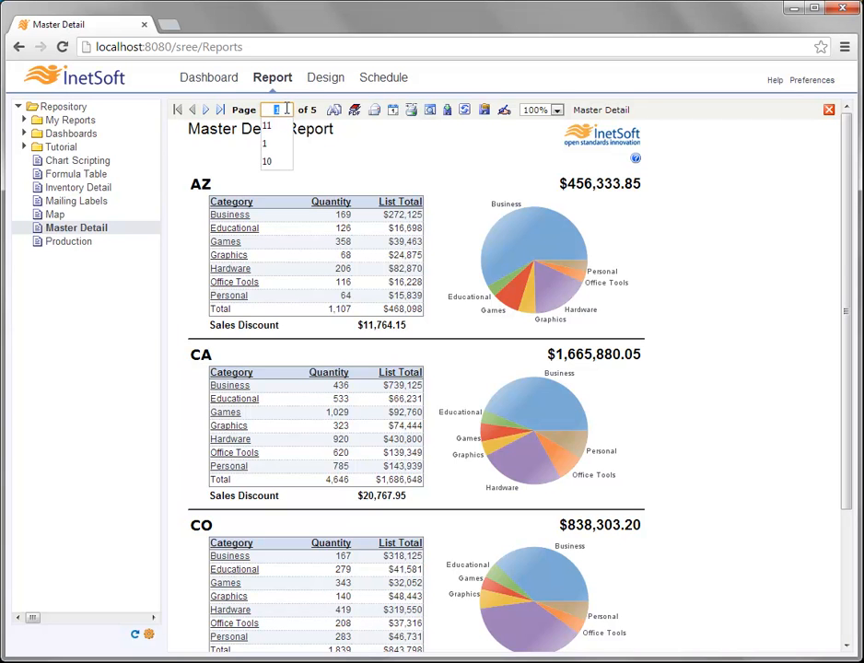
pyautogui.write('4')
pyautogui.press('Return')
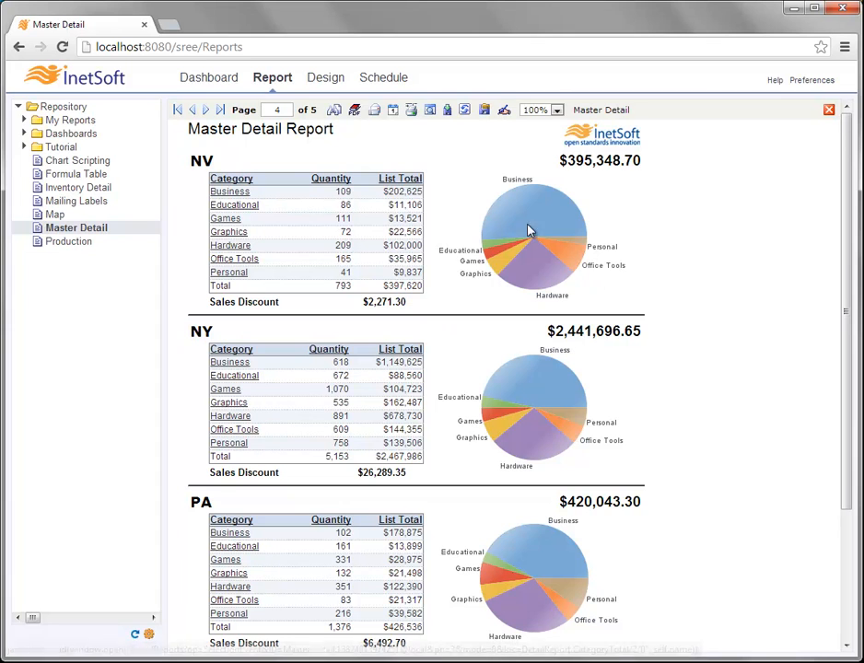
pyautogui.moveTo(540, 380)
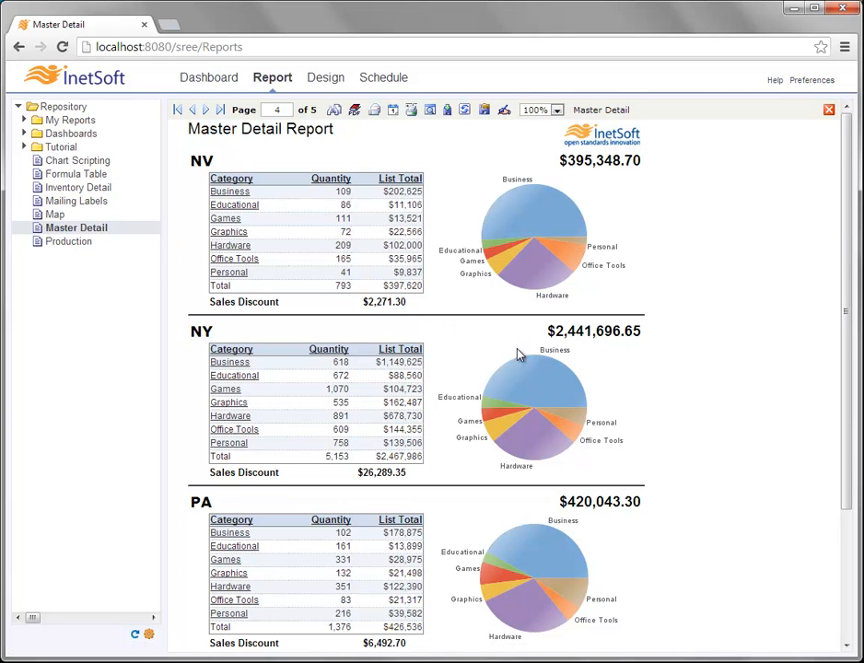
# - Search the report for 'NJ' and jump to its section on page 3
pyautogui.click(334, 111)
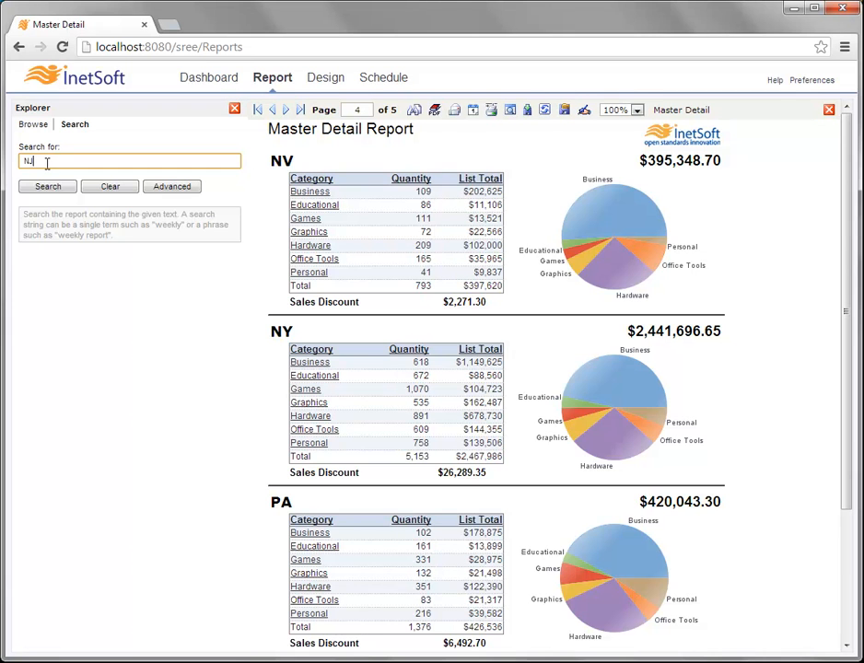
pyautogui.click(70, 193)
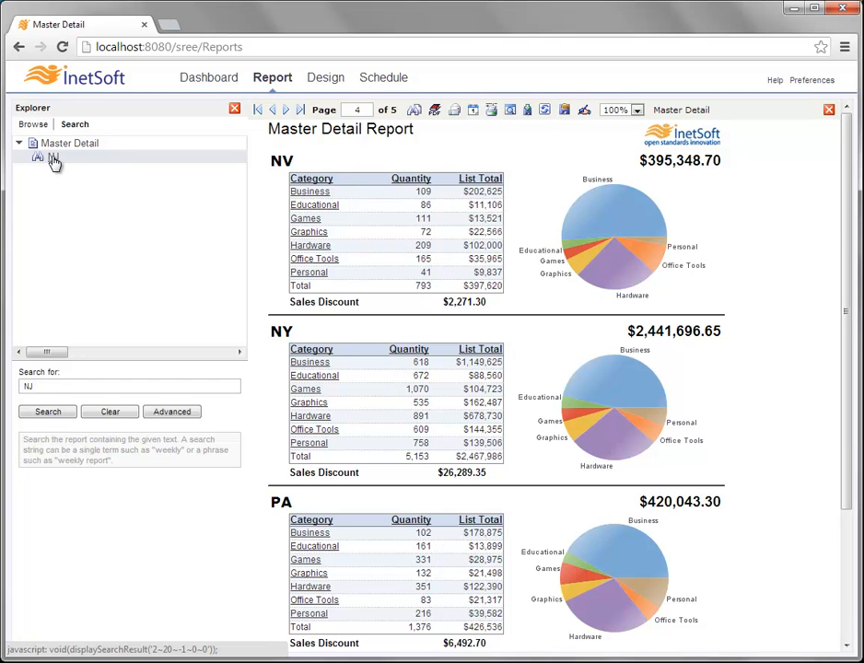
pyautogui.click(54, 160)
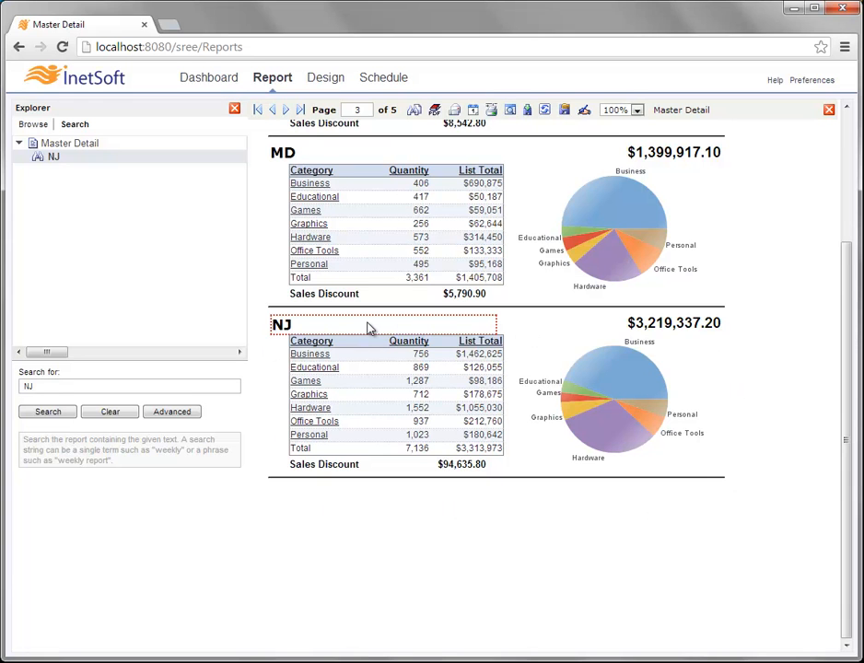
pyautogui.scroll(2, 369, 329)
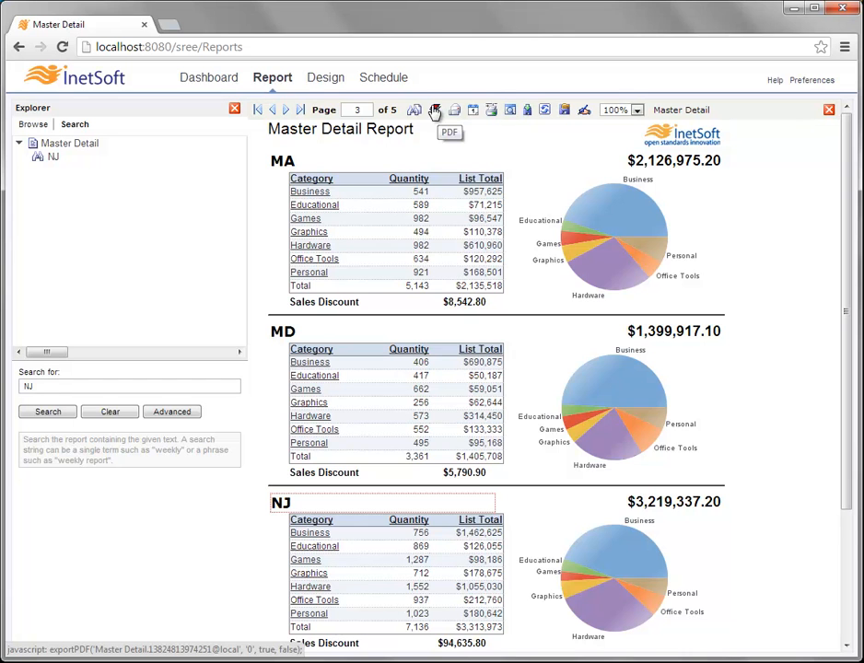
# - Close the Explorer panel, export the report to PDF, scroll through it, and close the PDF tab
pyautogui.click(236, 109)
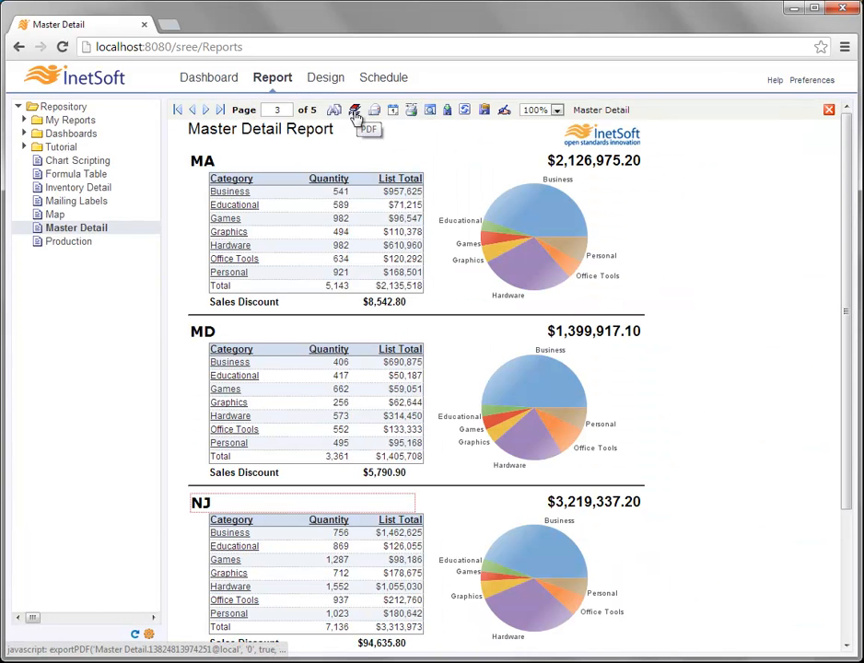
pyautogui.click(355, 111)
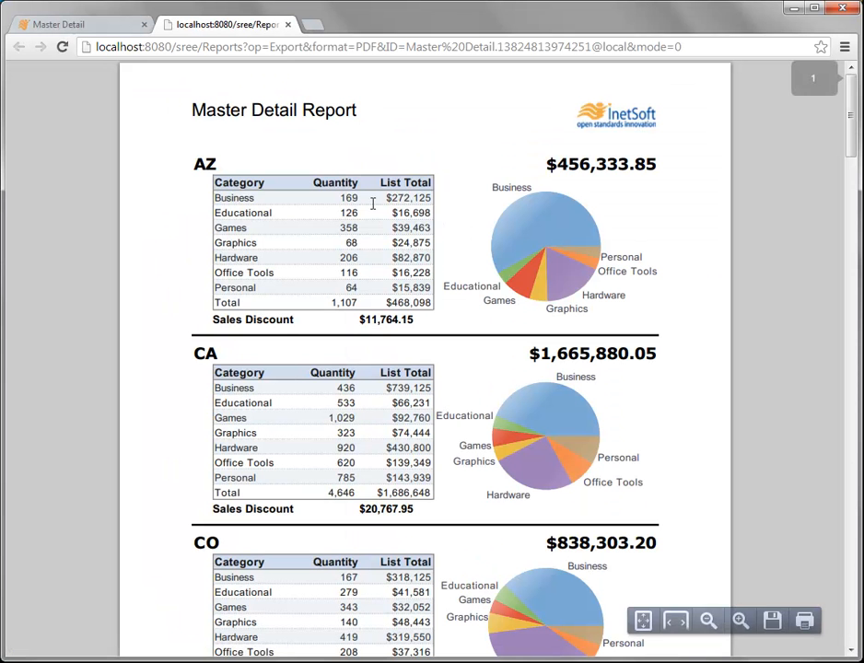
pyautogui.scroll(-3, 437, 262)
pyautogui.scroll(3, 438, 263)
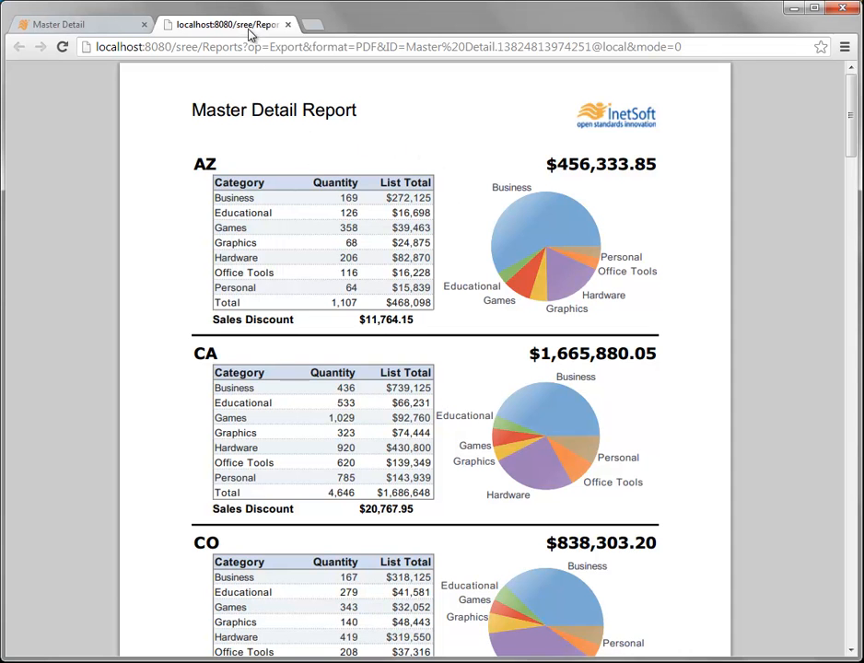
pyautogui.scroll(-3, 405, 234)
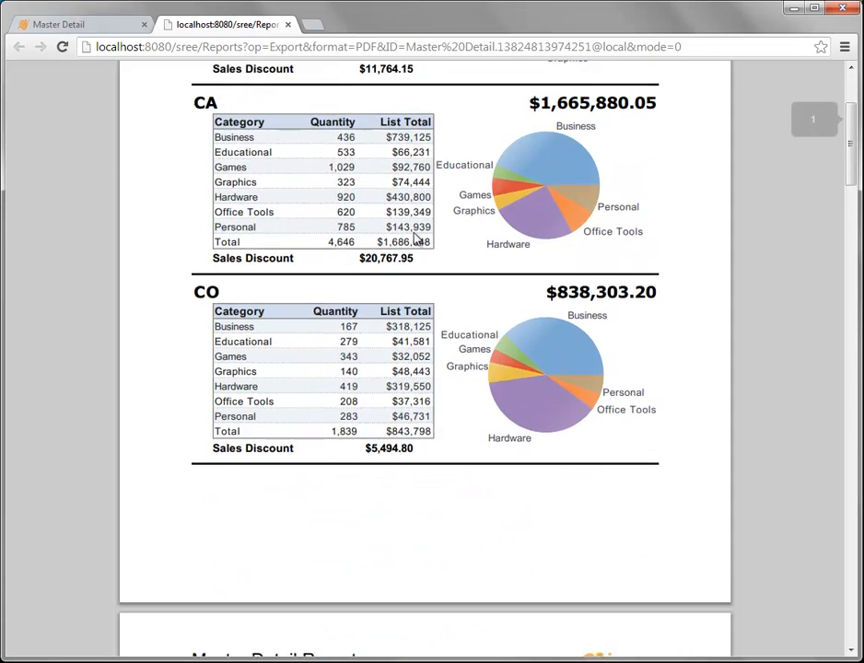
pyautogui.scroll(3, 414, 237)
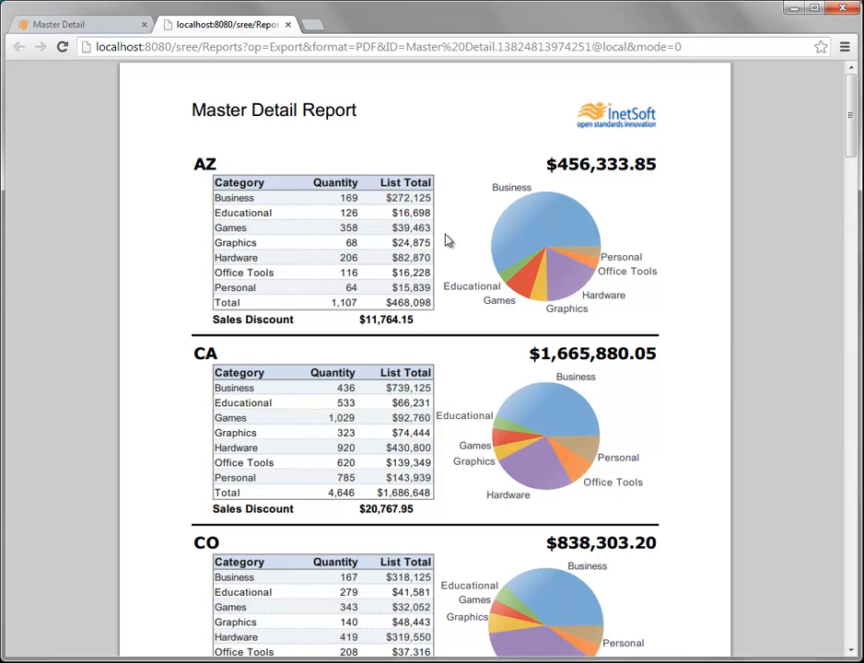
pyautogui.click(287, 26)
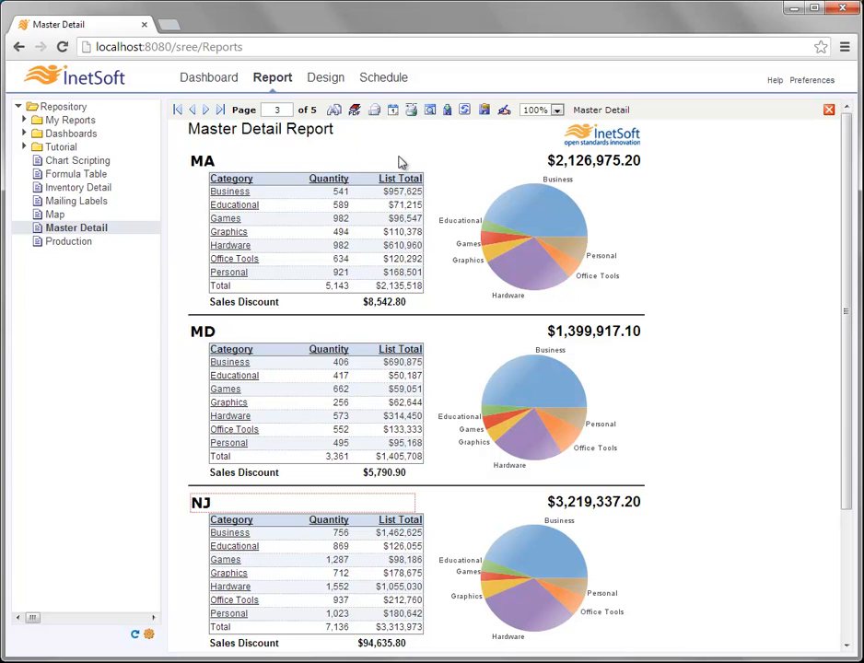
# - Open the Mail form with PDF format kept and Bundled as zip left off
pyautogui.moveTo(465, 252)
pyautogui.click(373, 112)
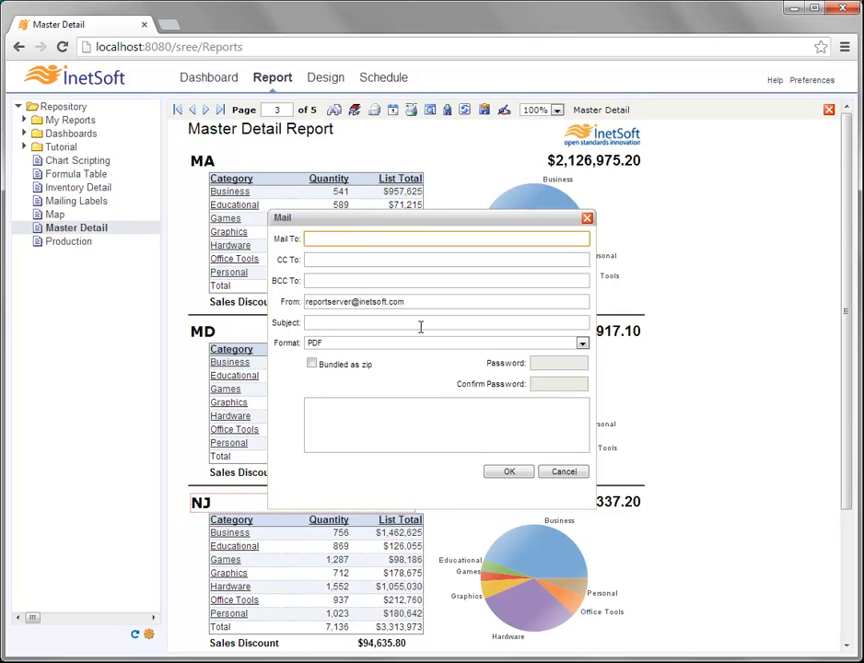
pyautogui.click(582, 342)
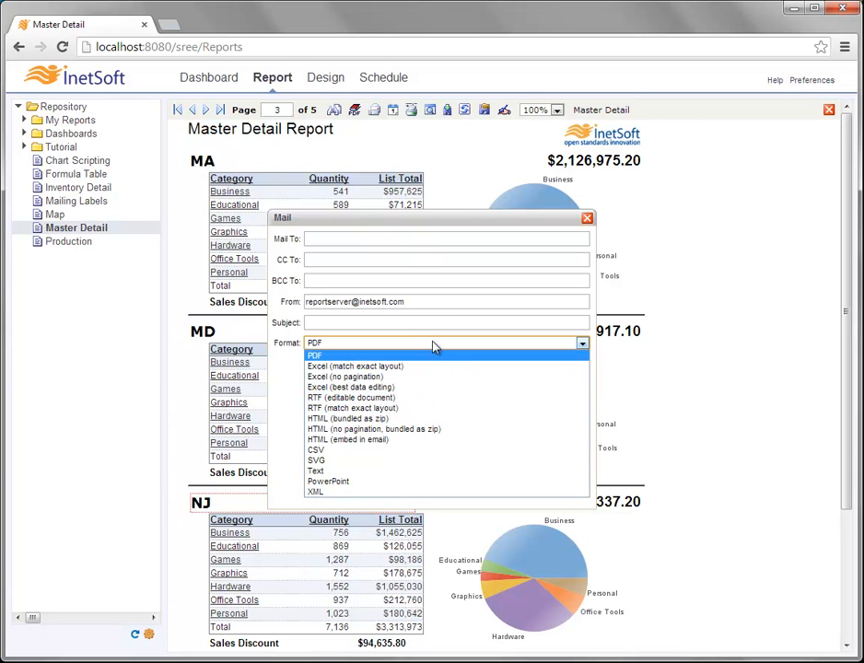
pyautogui.click(323, 339)
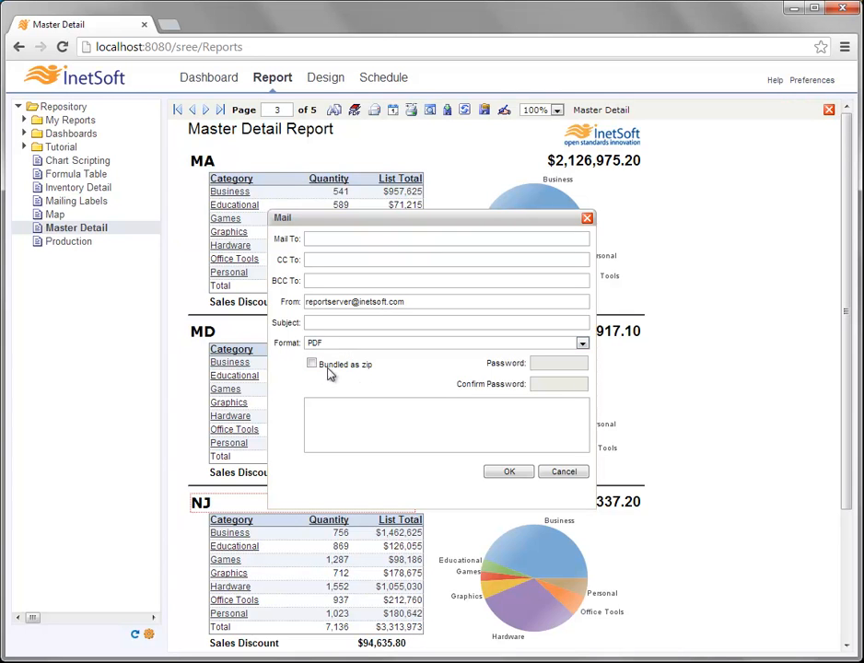
pyautogui.click(312, 365)
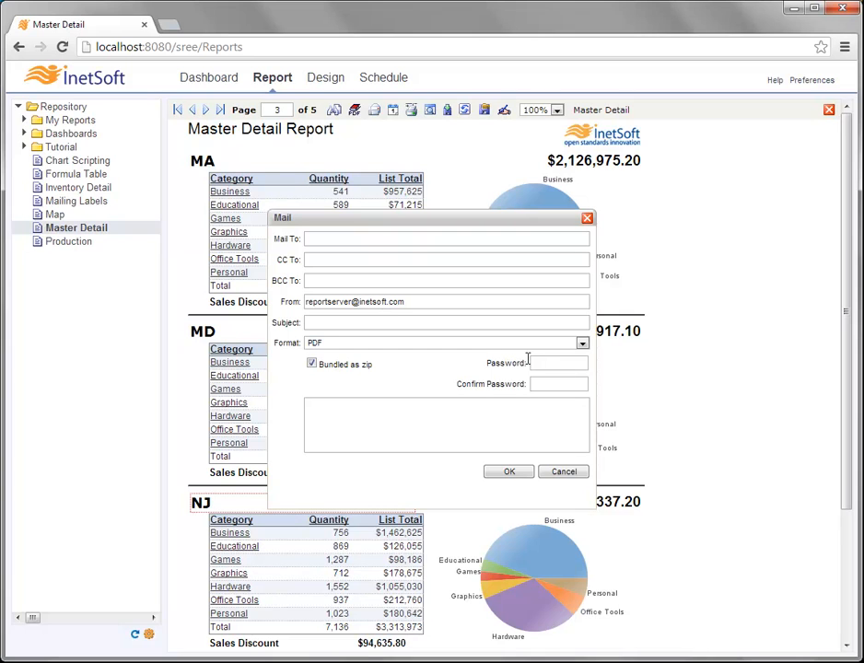
pyautogui.click(313, 365)
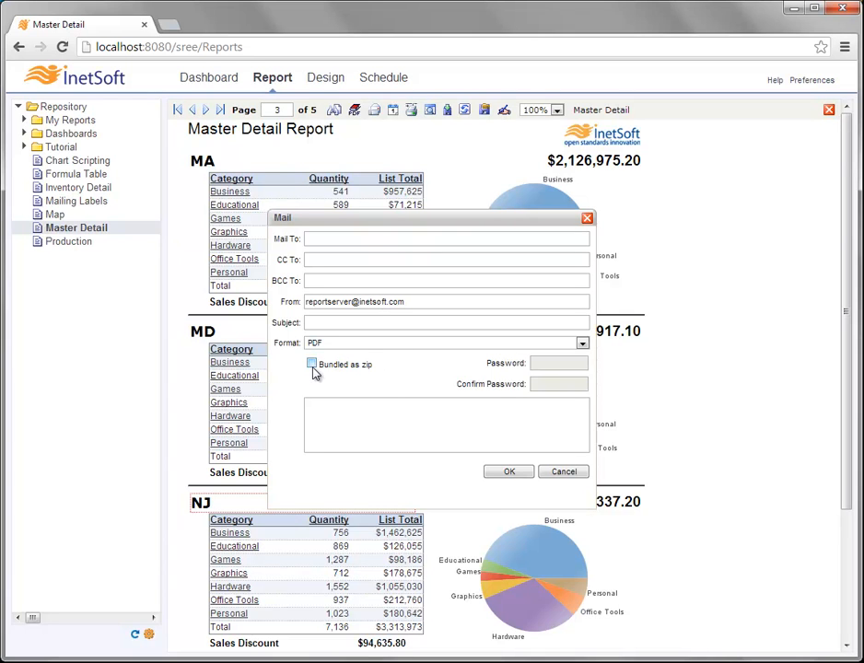
pyautogui.click(353, 414)
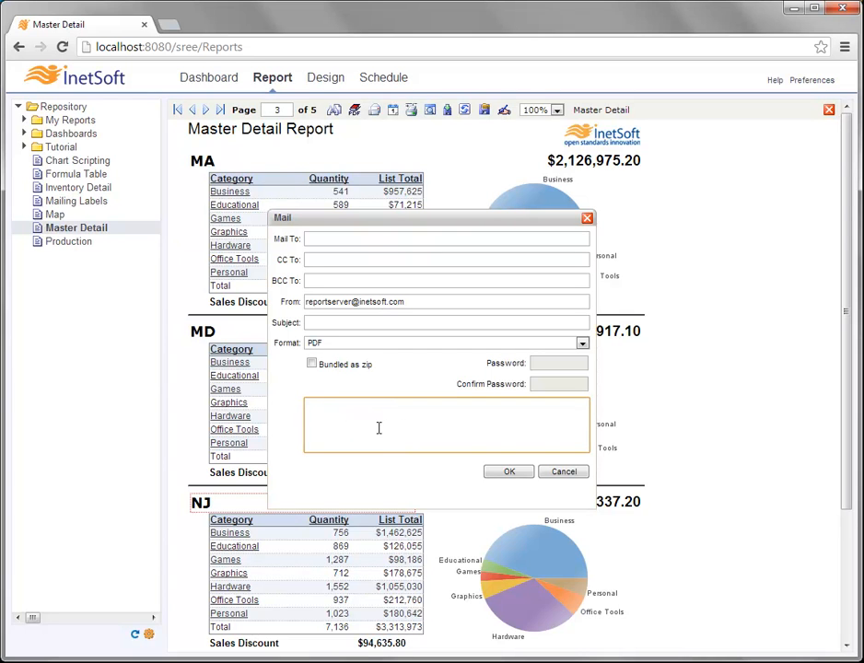
# - Cancel the Mail dialog without sending, returning to page 1 of the report
pyautogui.click(564, 472)
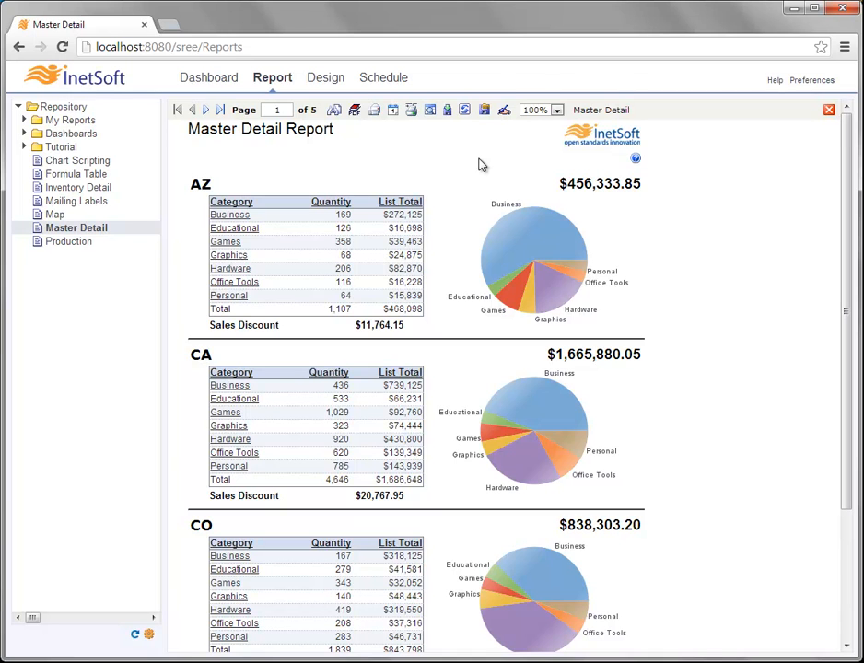
# - Open the Schedule Report dialog, keep PDF format, and leave the repeat on Daily at 1:30 AM
pyautogui.click(393, 112)
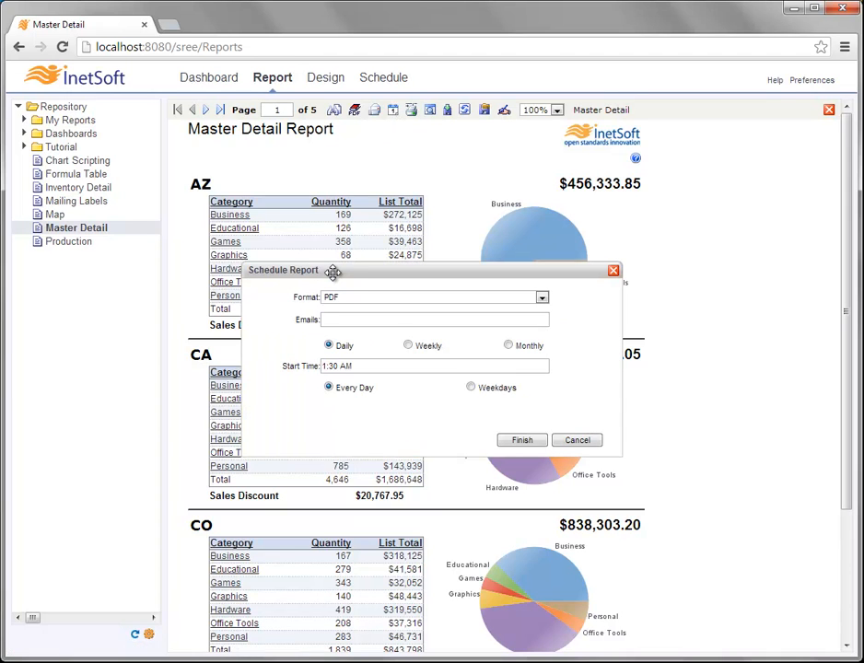
pyautogui.click(542, 297)
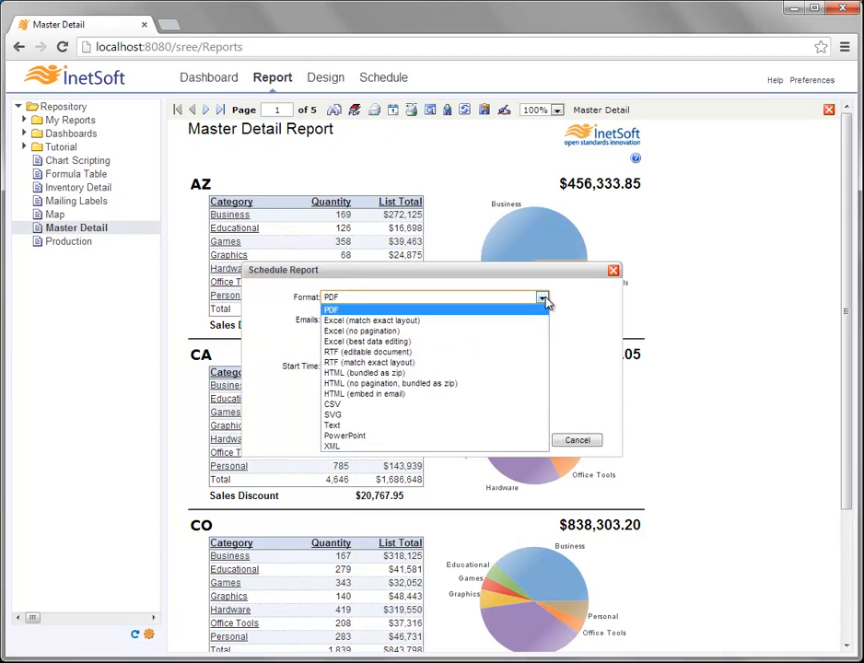
pyautogui.click(458, 297)
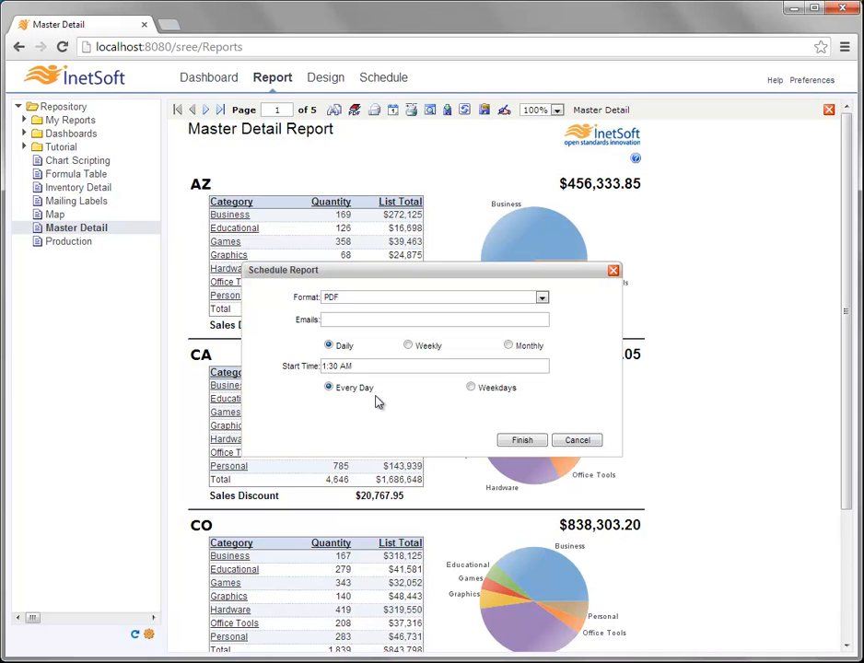
pyautogui.click(410, 348)
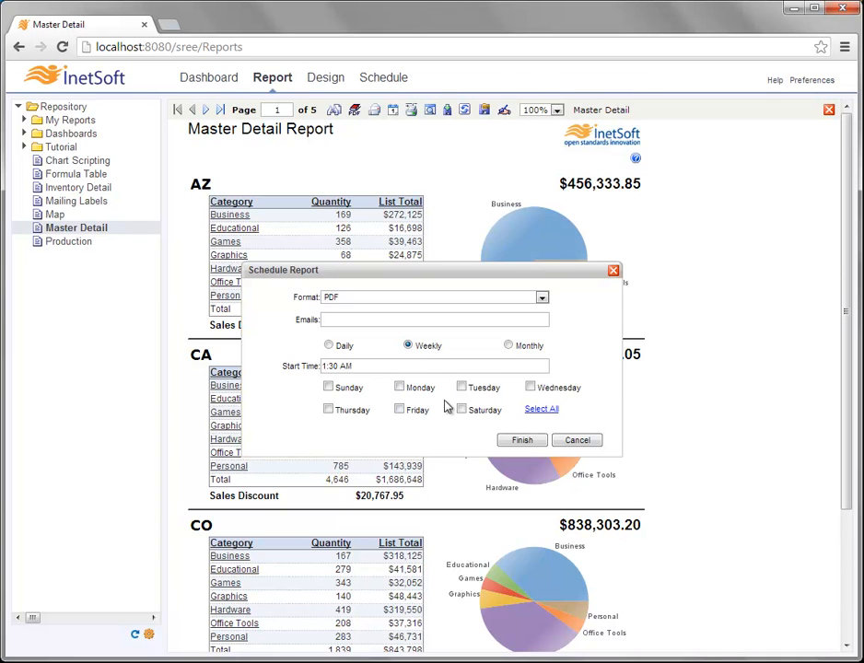
pyautogui.click(509, 346)
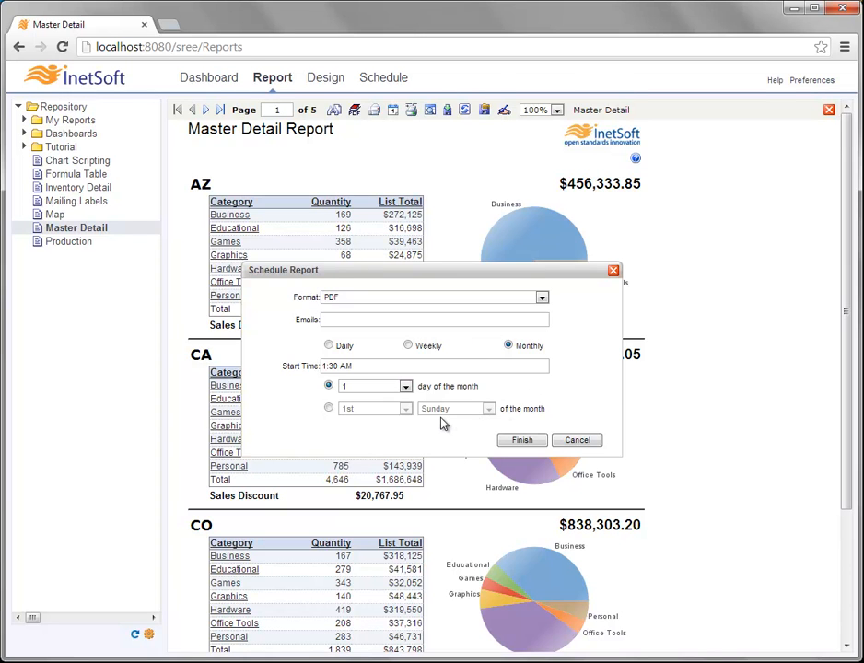
pyautogui.click(329, 345)
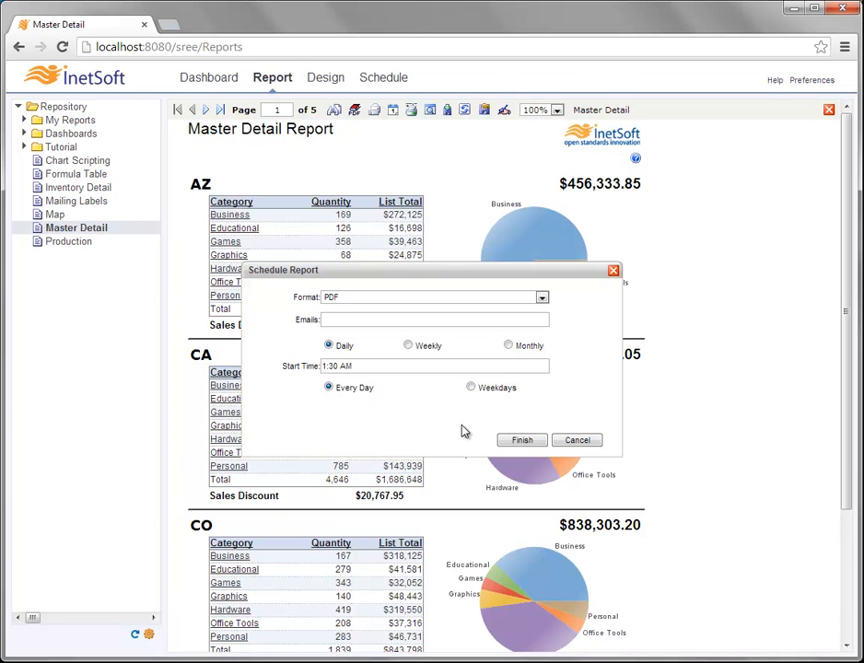
# - Enter the recipient's e-mail address in the Emails field and finish the daily schedule
pyautogui.click(415, 323)
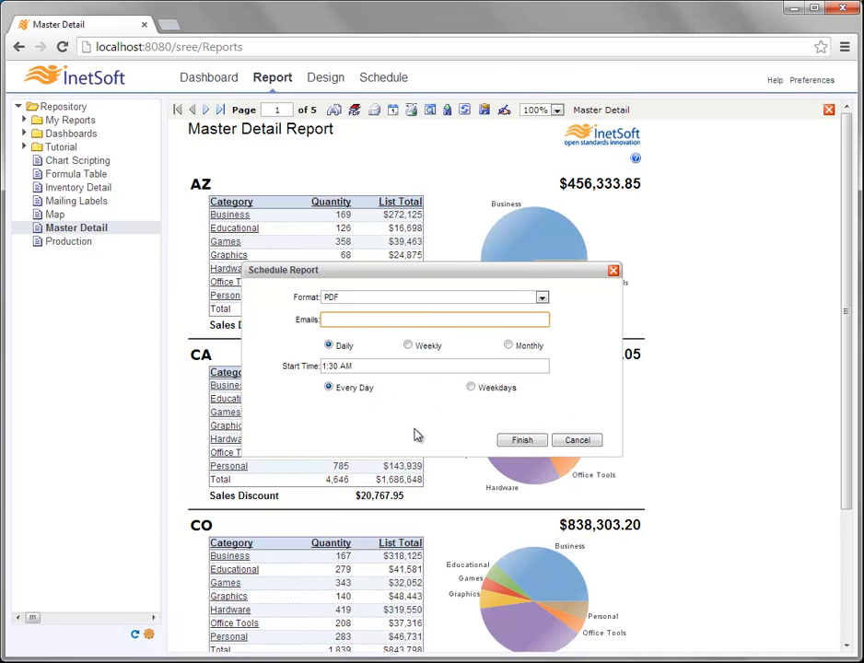
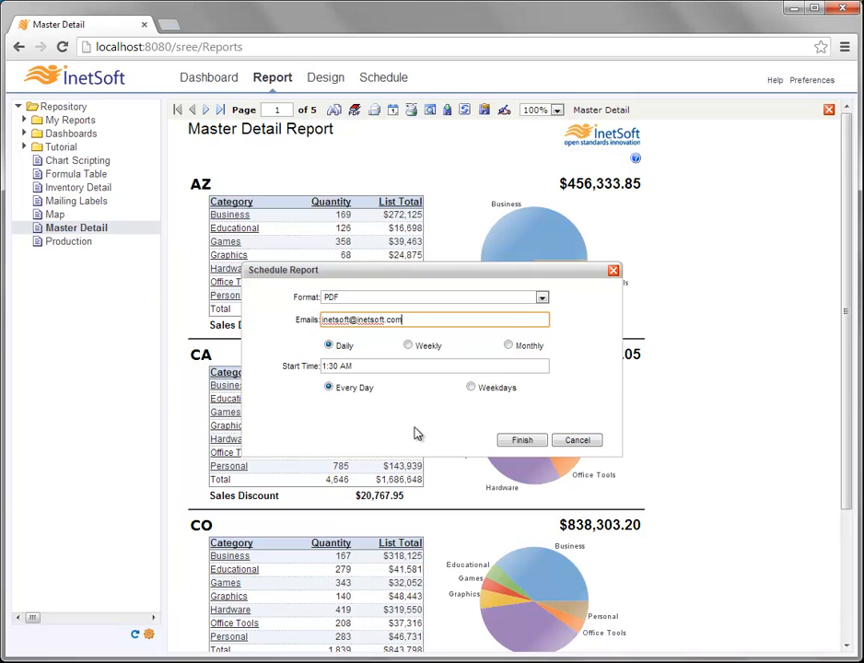
pyautogui.click(532, 441)
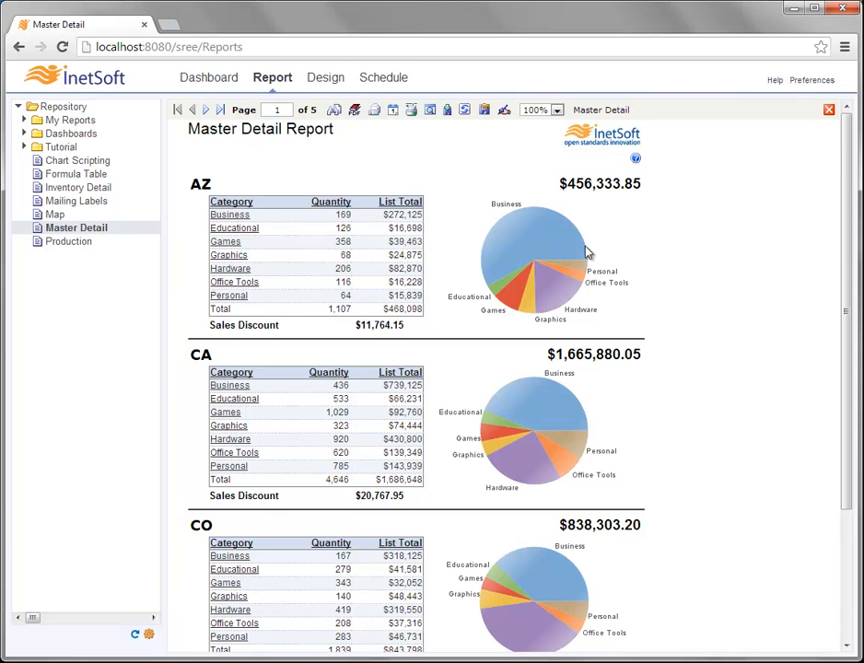
# - Switch to the Schedule tab to list the Master Detail task running daily at 01:30
pyautogui.click(385, 79)
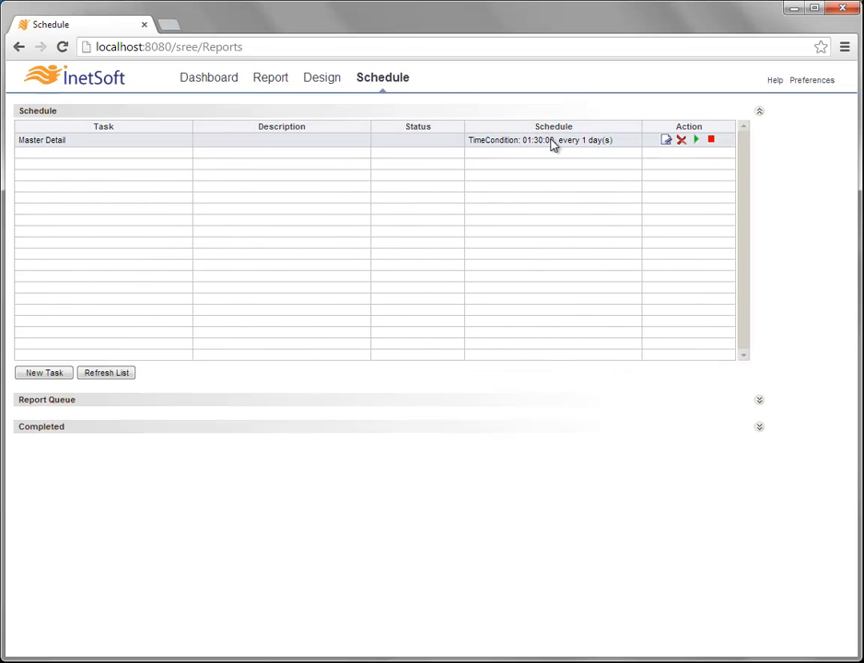
# - Edit the Master Detail scheduled task to view its Daily 1:30 AM condition
pyautogui.click(666, 142)
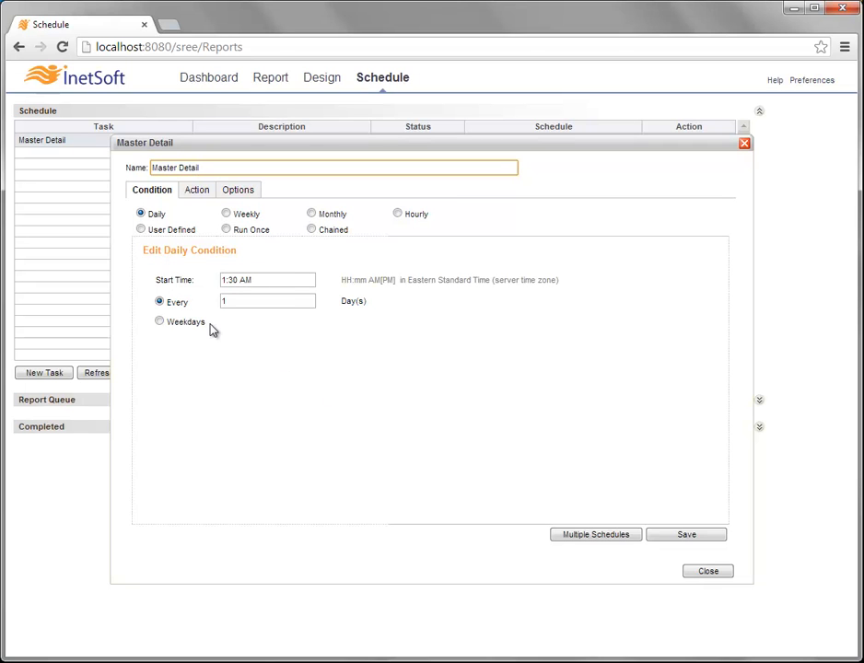
# - Review the Master Detail task's Action tab email delivery settings, then close the task editor
pyautogui.click(203, 191)
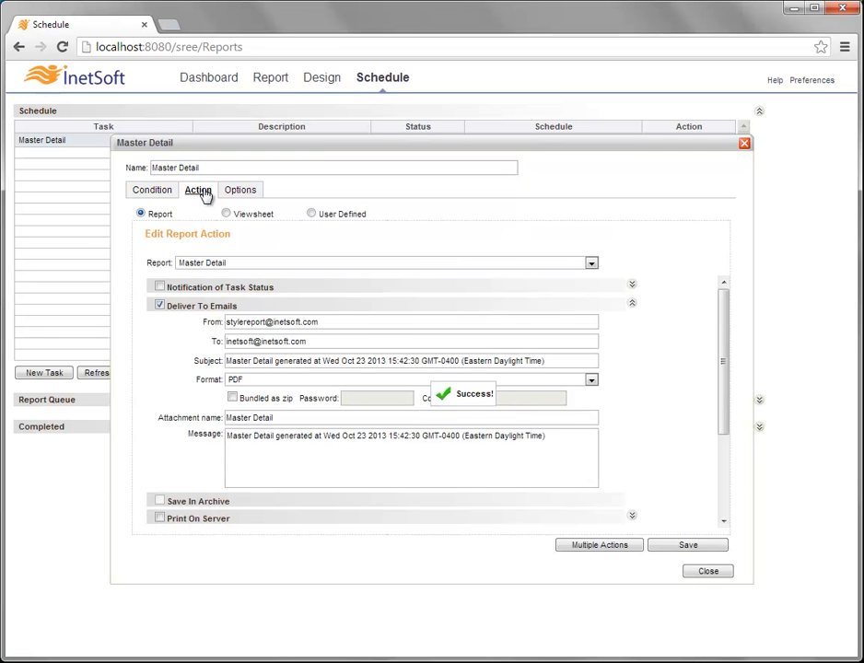
pyautogui.scroll(-3, 171, 360)
pyautogui.scroll(3, 202, 333)
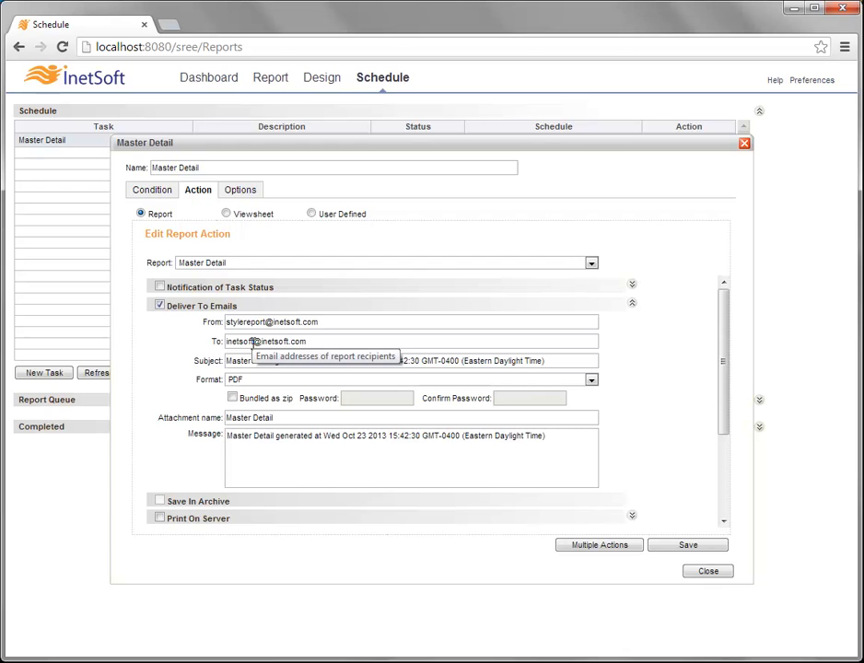
pyautogui.scroll(-3, 188, 355)
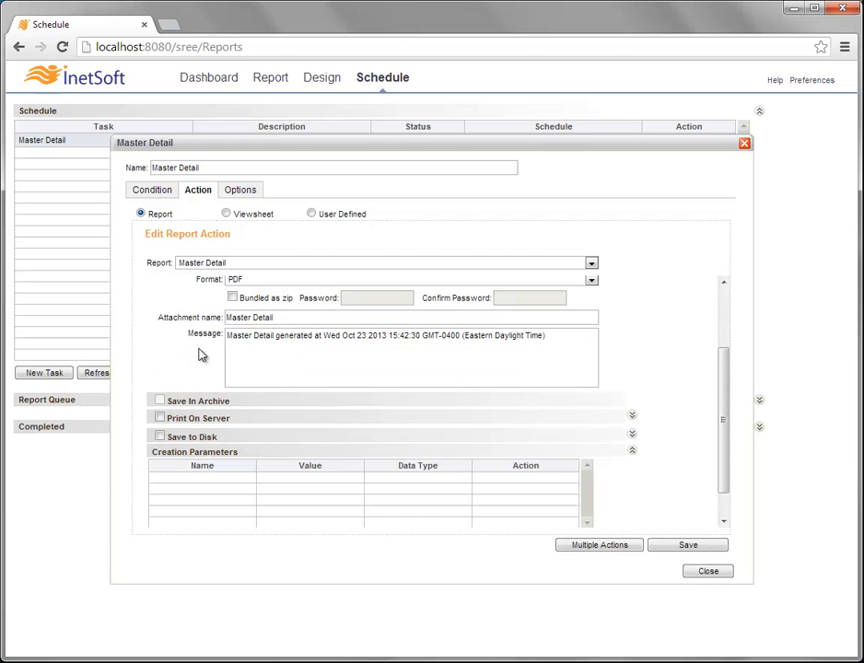
pyautogui.scroll(3, 201, 355)
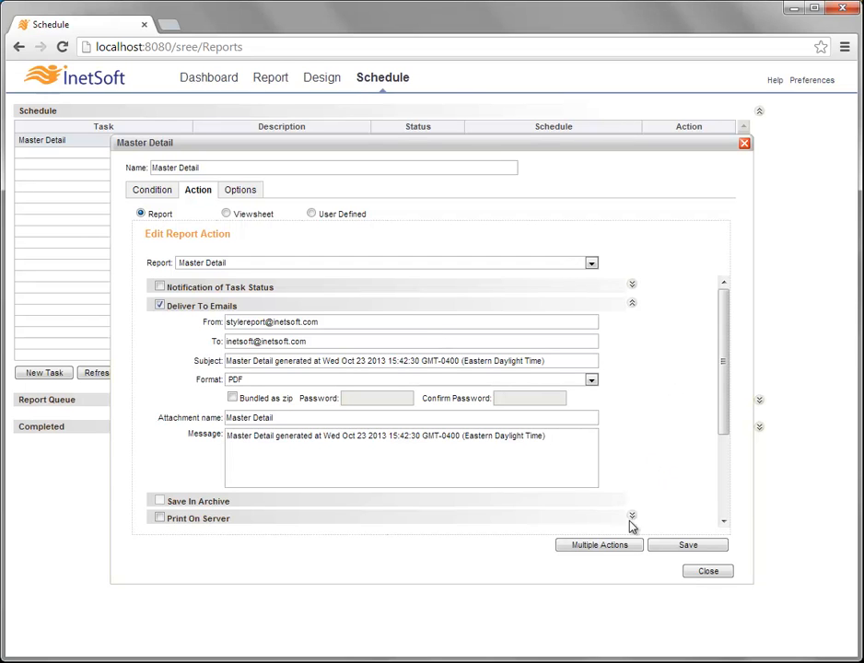
pyautogui.click(707, 572)
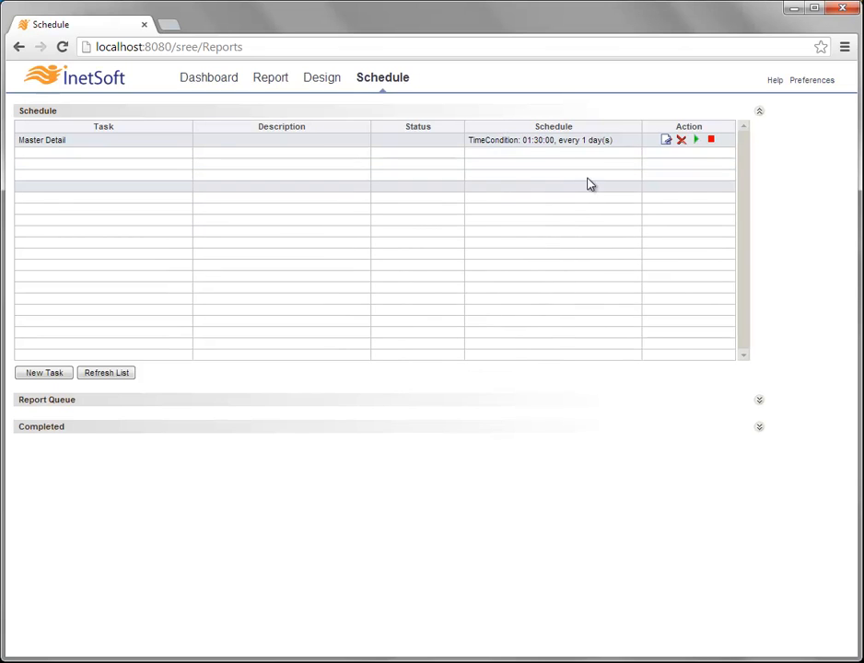
# - Delete the Master Detail scheduled task, confirm the deletion, and go to the Report page
pyautogui.click(681, 142)
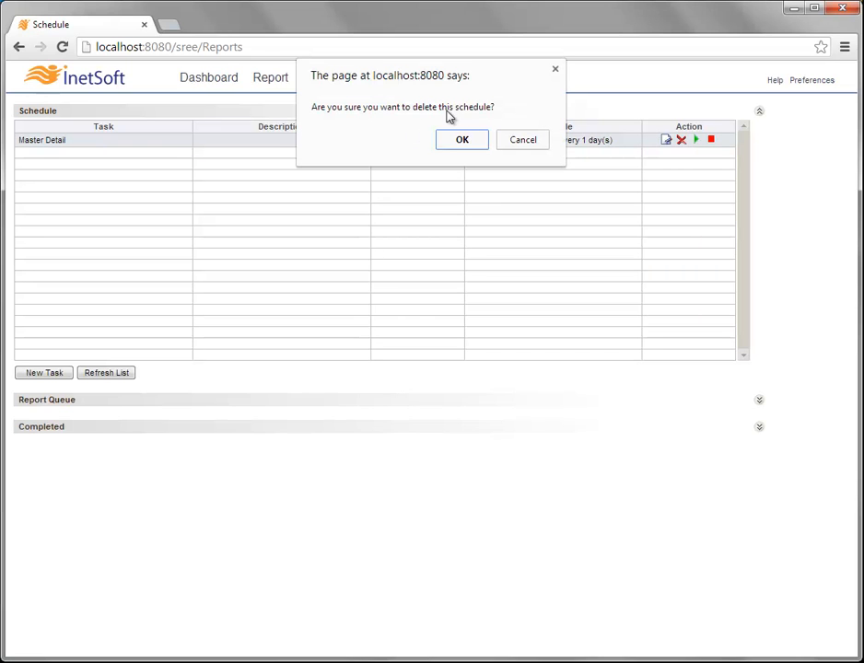
pyautogui.click(475, 142)
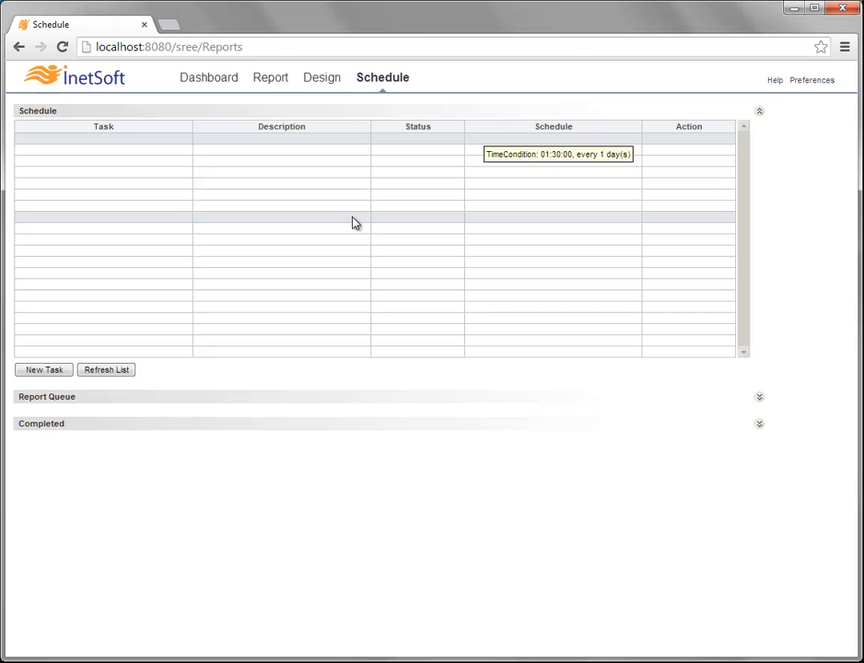
pyautogui.click(282, 81)
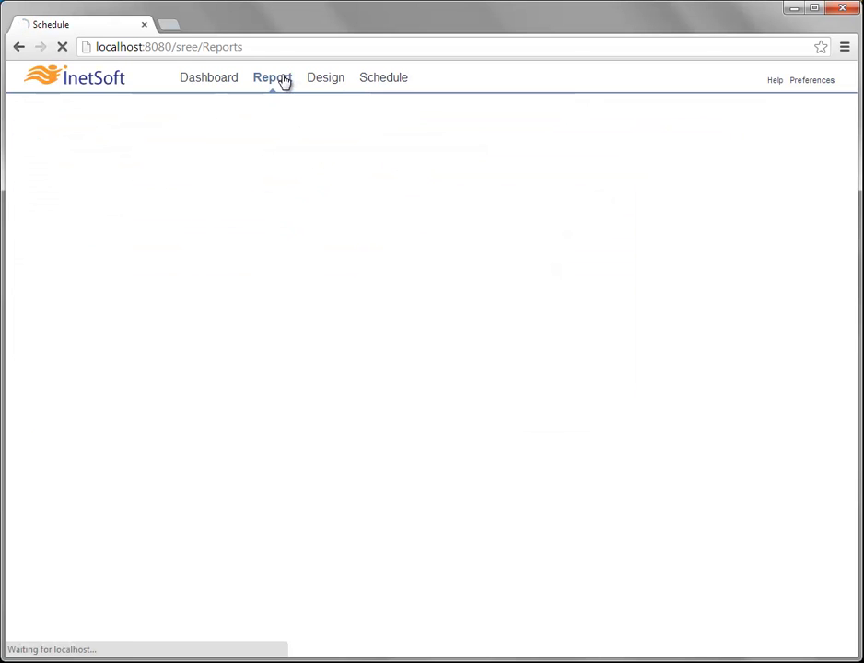
# - Open the Master Detail report from the repository and bring up its Server Print dialog
pyautogui.click(87, 231)
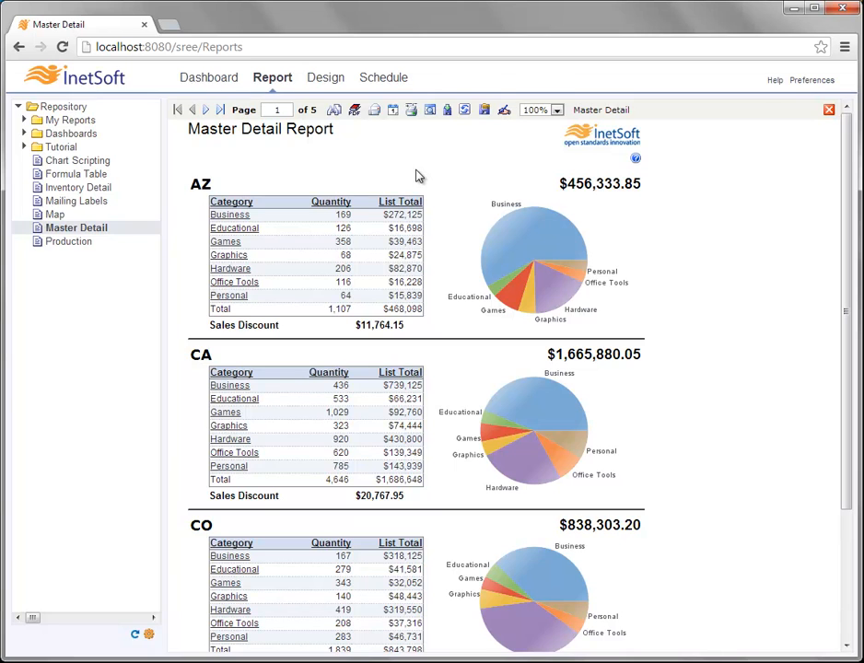
pyautogui.click(412, 110)
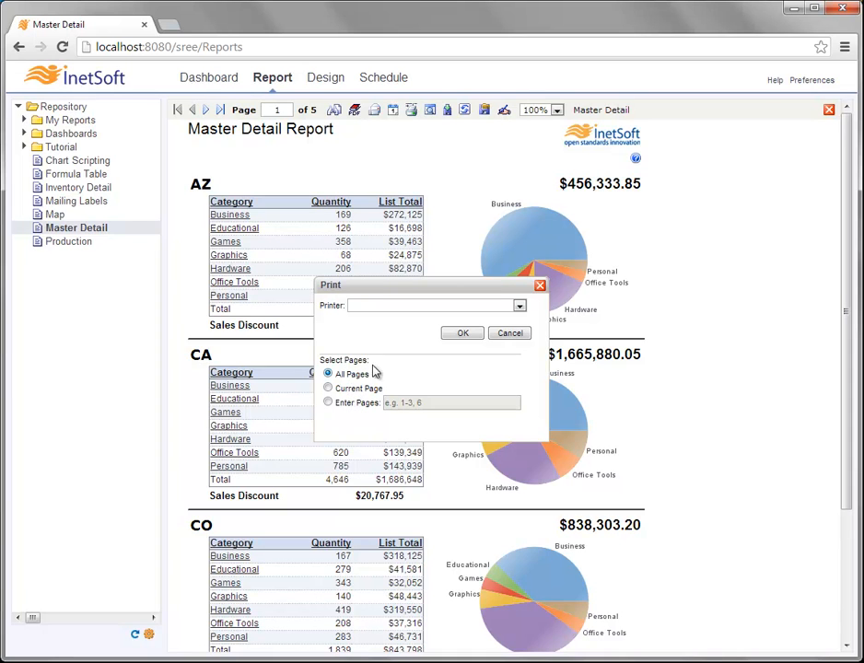
# - Close the Print dialog without printing, returning to page 1 of the Master Detail Report
pyautogui.click(540, 287)
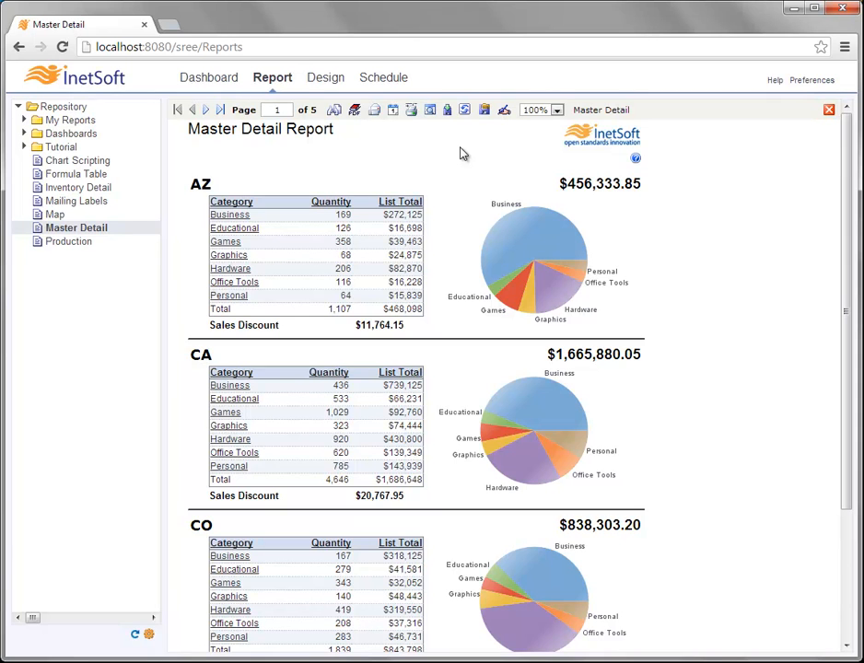
pyautogui.click(812, 81)
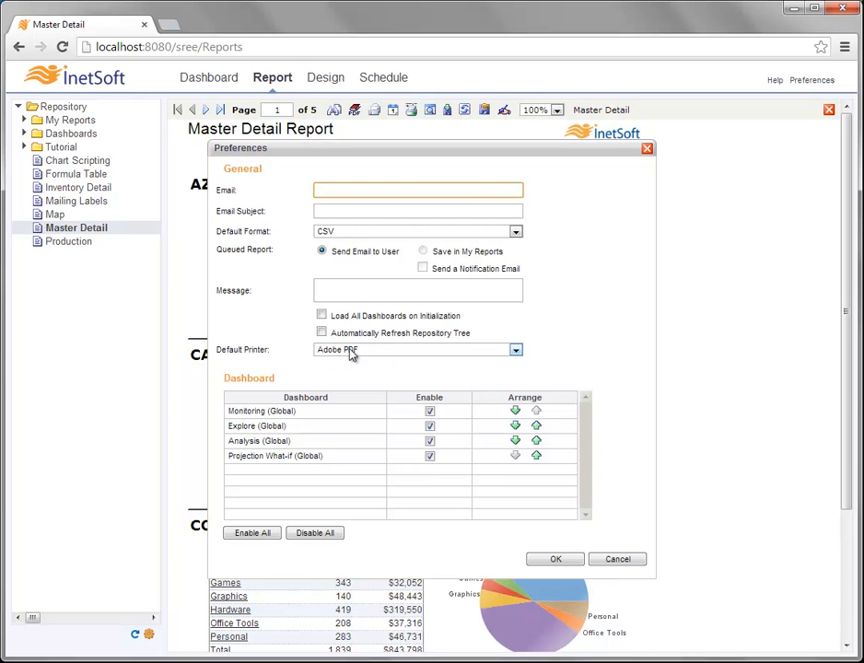
pyautogui.click(647, 149)
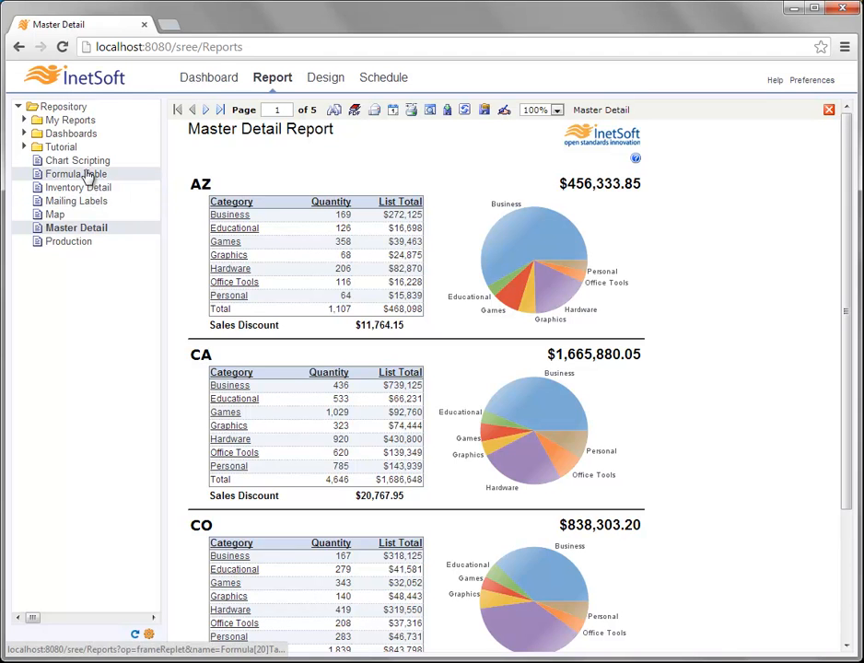
# - Open the Inventory Detail report from the repository tree
pyautogui.moveTo(81, 191)
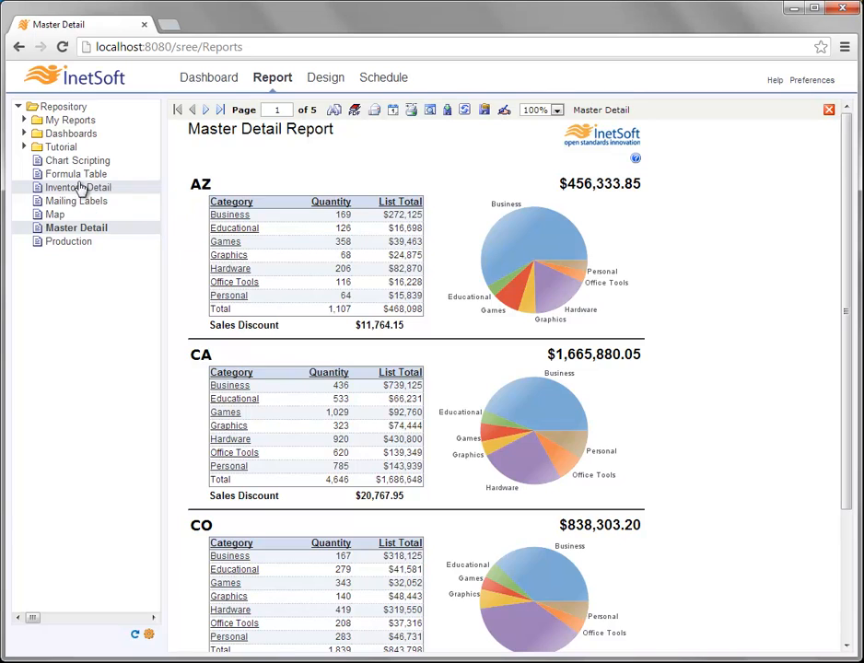
pyautogui.click(79, 190)
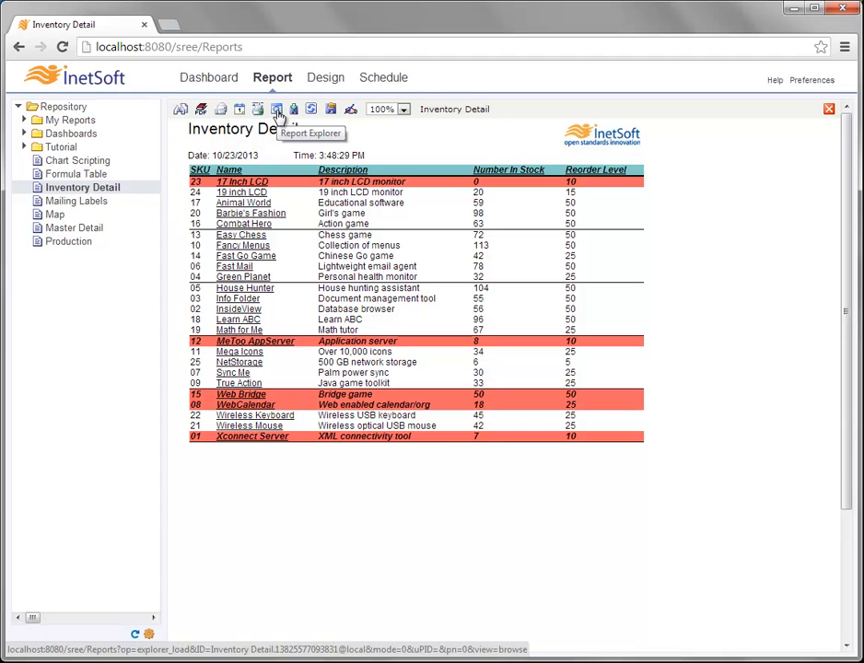
# - Open the Report Explorer and select Table5 to show its sorting conditions
pyautogui.click(279, 115)
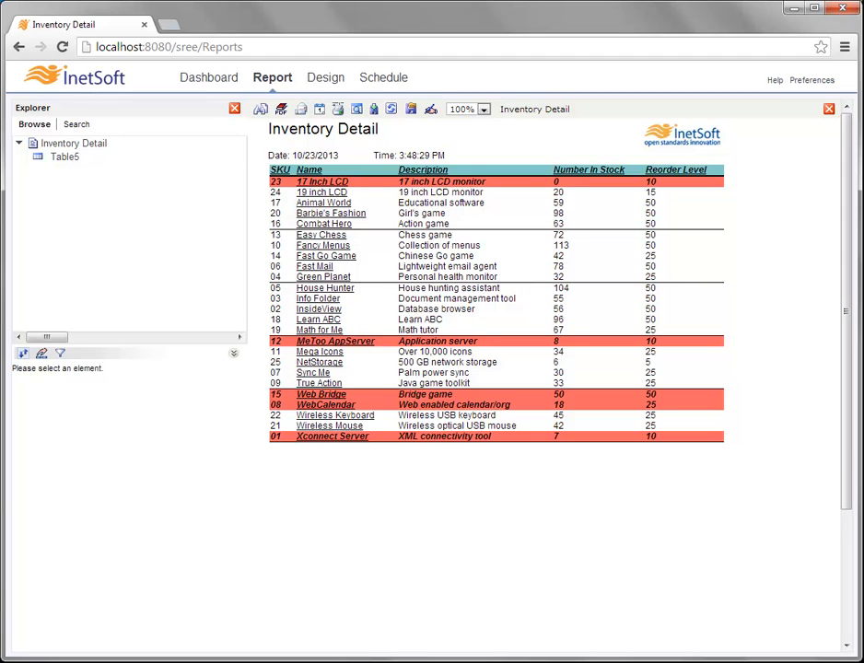
pyautogui.click(79, 162)
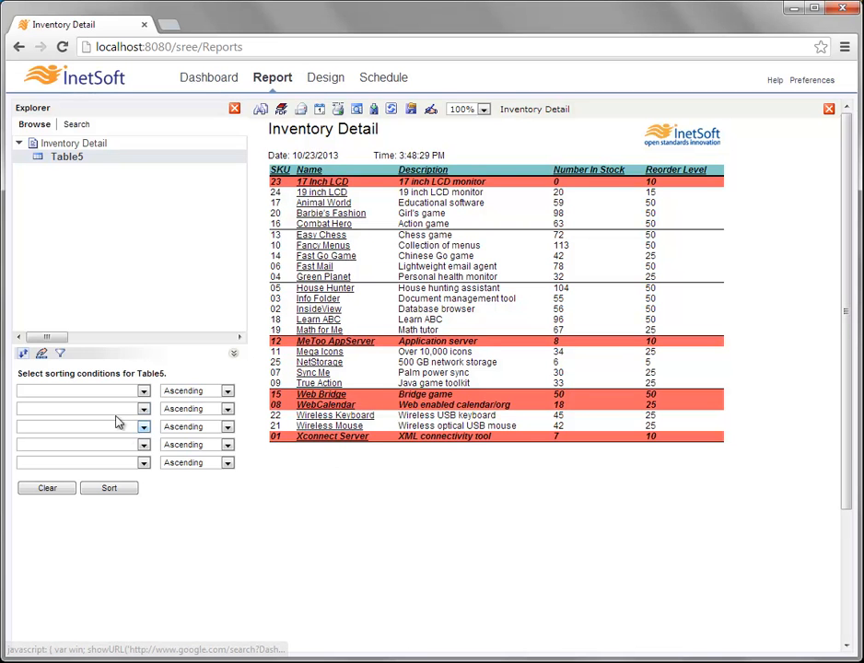
# - Sort Table5 by Name in Descending order
pyautogui.click(128, 394)
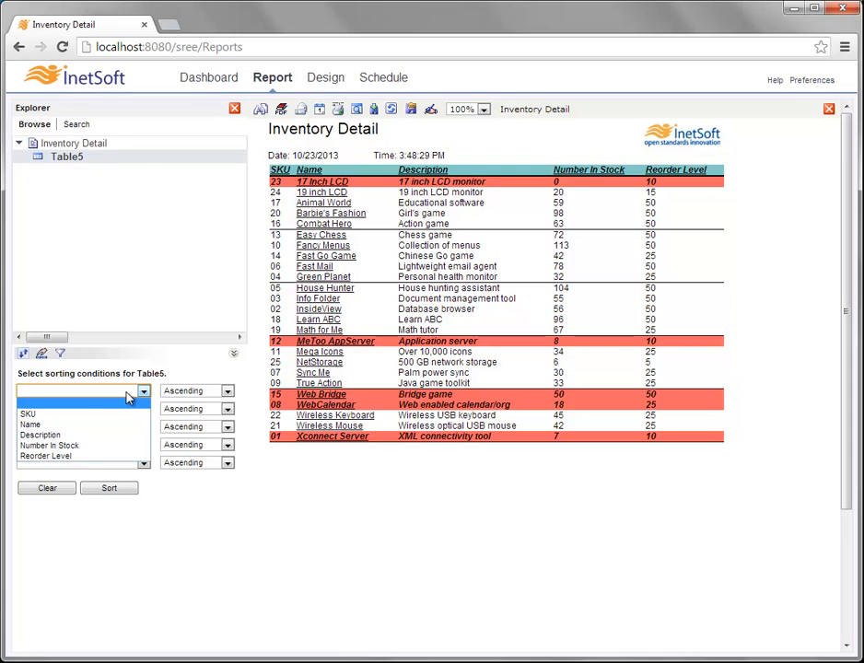
pyautogui.click(80, 426)
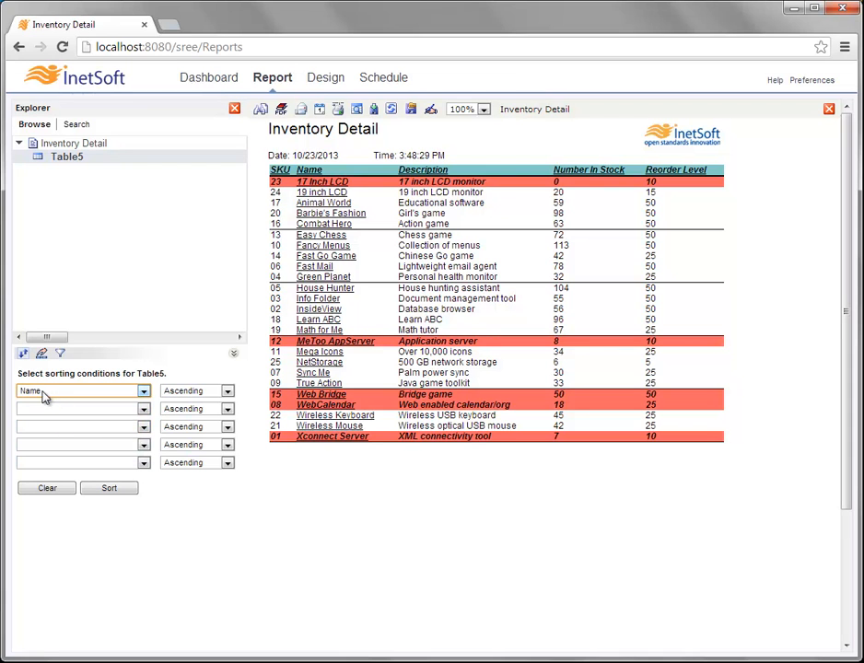
pyautogui.click(227, 391)
pyautogui.click(184, 414)
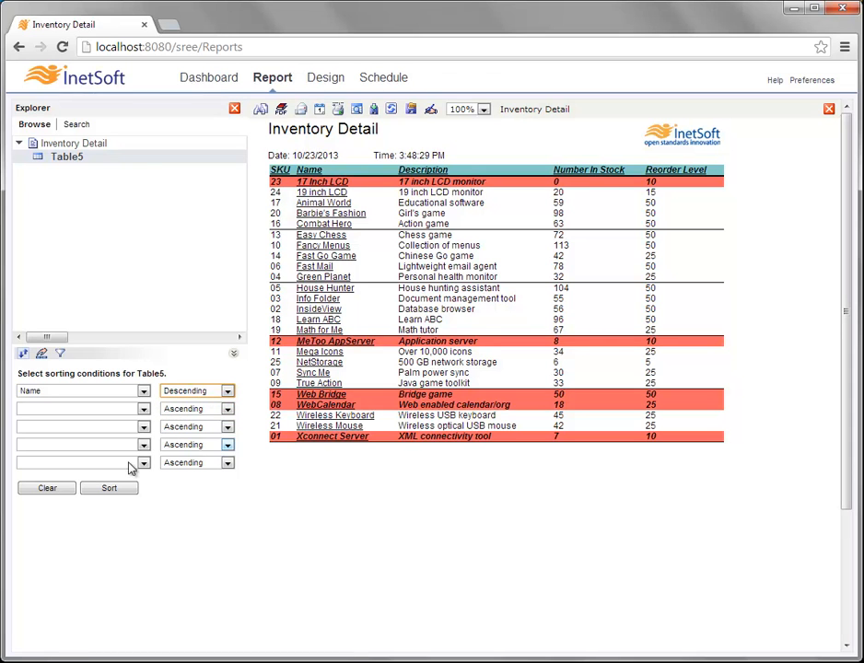
pyautogui.click(117, 493)
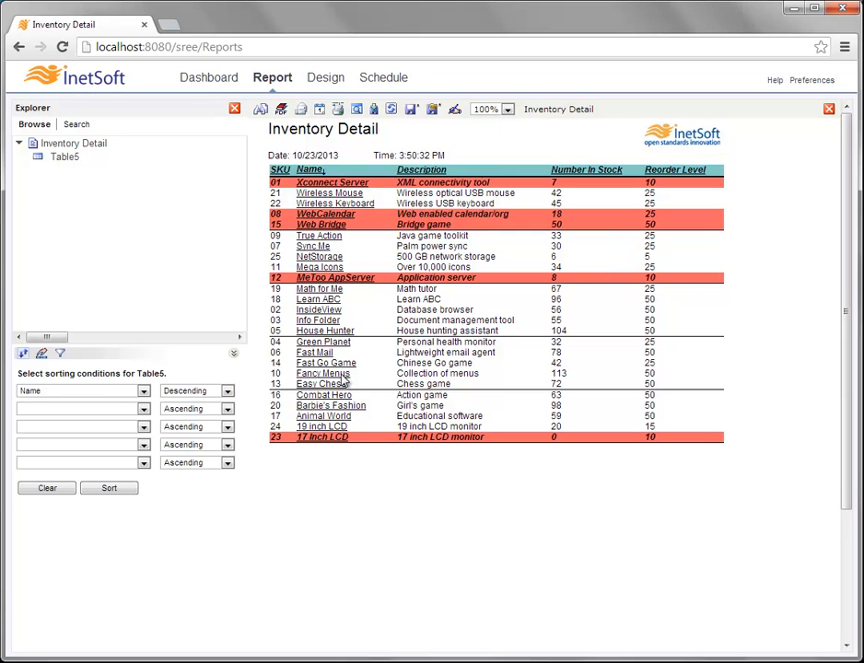
# - Sort Table5 by Reorder Level ascending, then Number In Stock descending
pyautogui.click(117, 394)
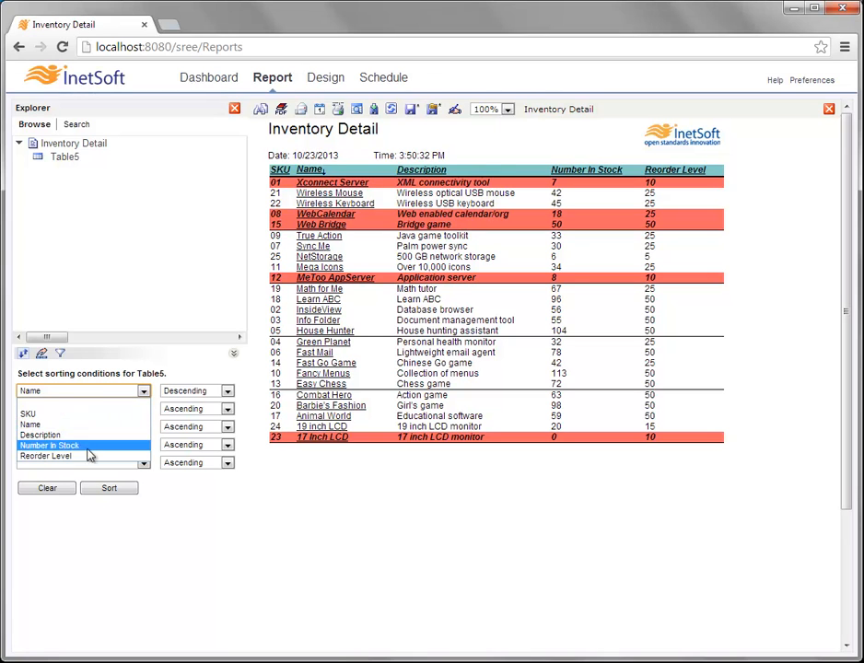
pyautogui.click(85, 456)
pyautogui.click(189, 391)
pyautogui.click(185, 403)
pyautogui.click(118, 412)
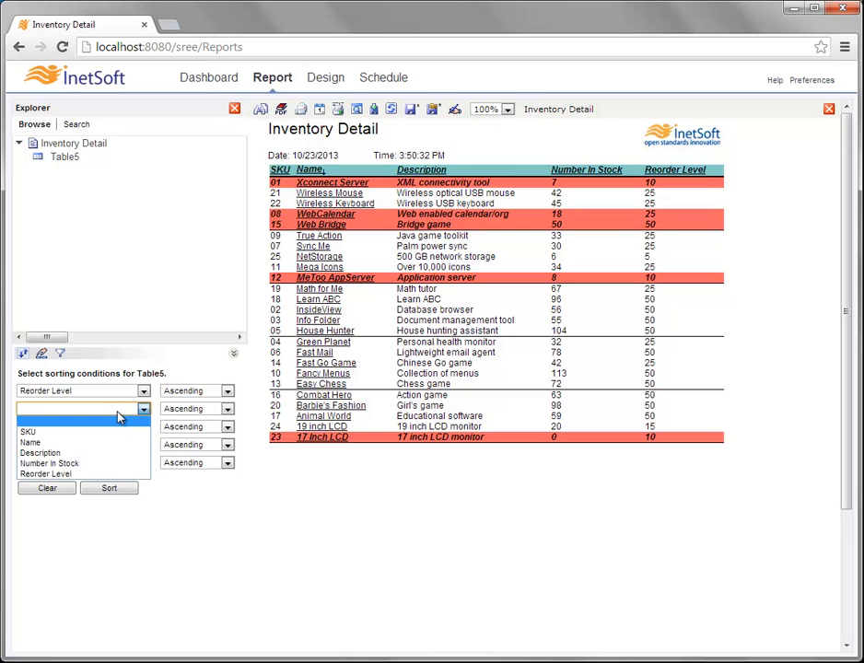
pyautogui.click(93, 466)
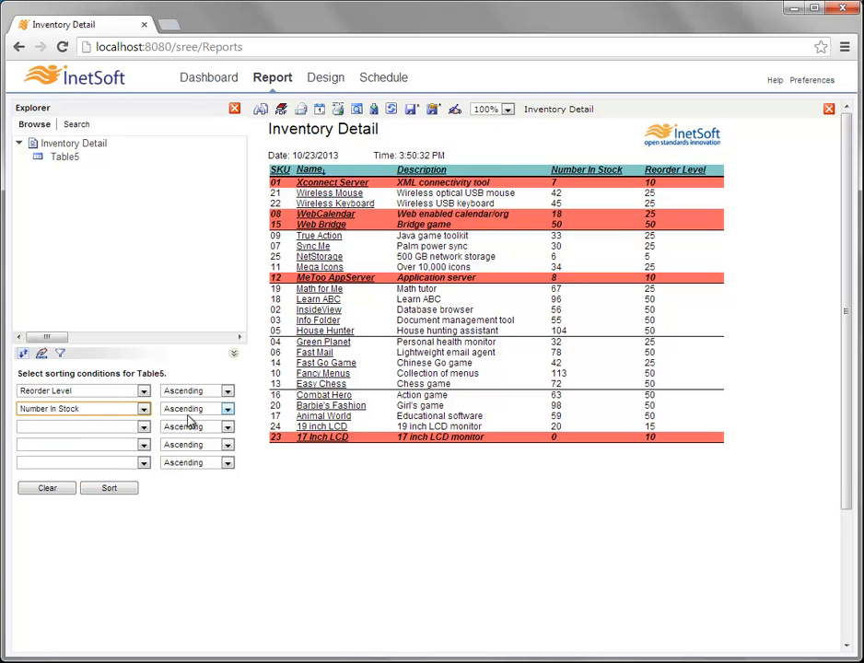
pyautogui.click(193, 409)
pyautogui.click(193, 433)
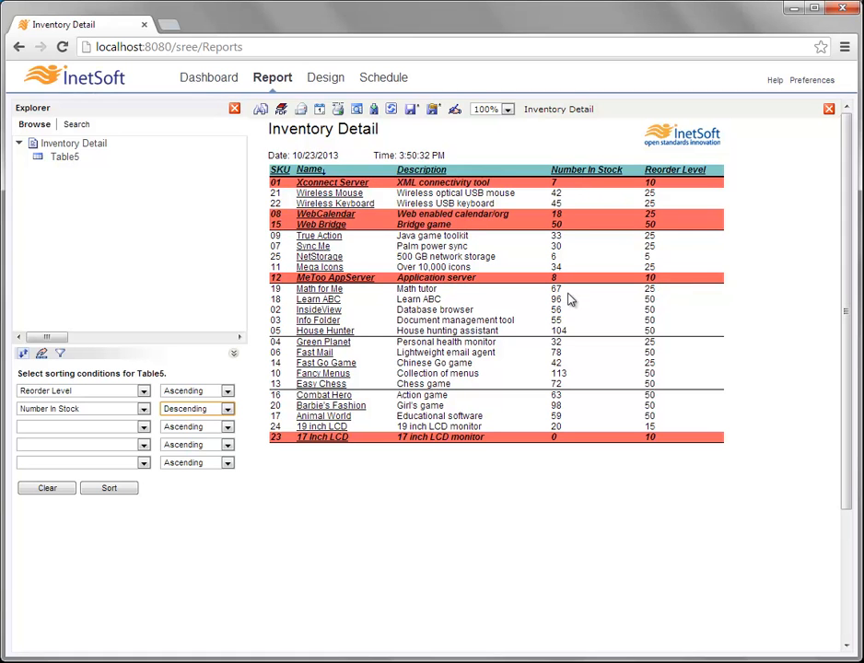
pyautogui.click(124, 491)
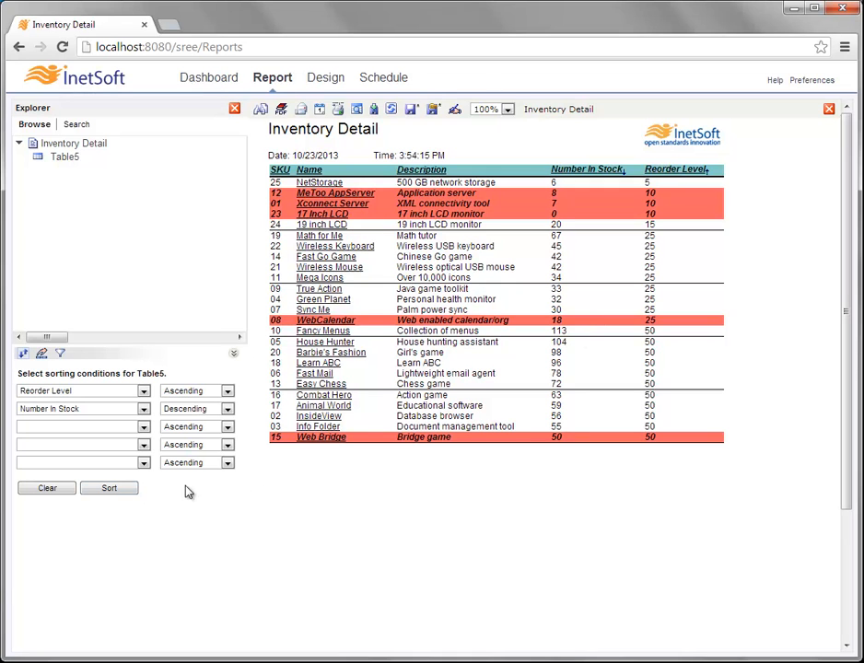
# - Clear Table5's sort conditions, restoring rows to alphabetical order by Name
pyautogui.click(60, 495)
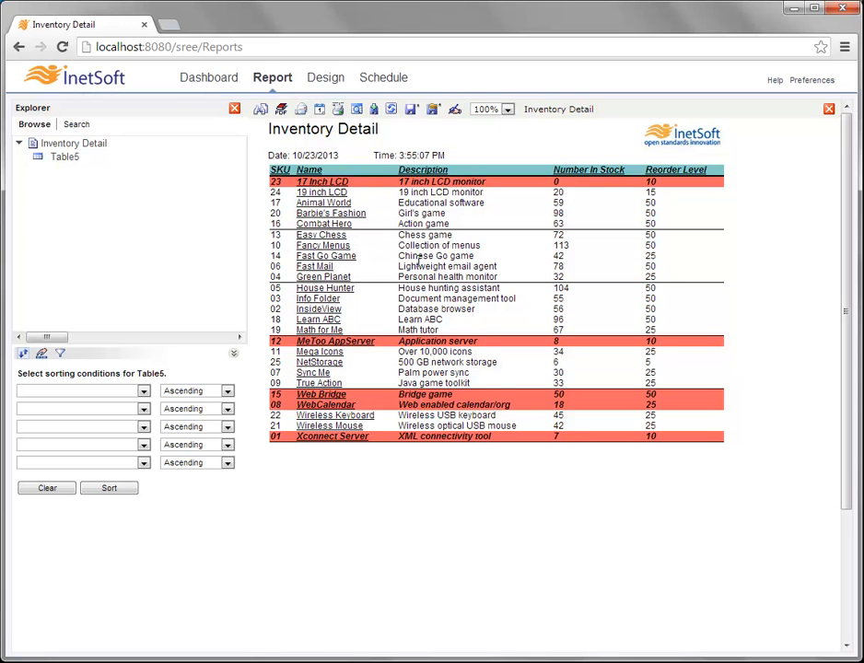
# - Hide then restore the Number In Stock and Reorder Level columns, moving Reorder Level ahead of Number In Stock
pyautogui.click(43, 355)
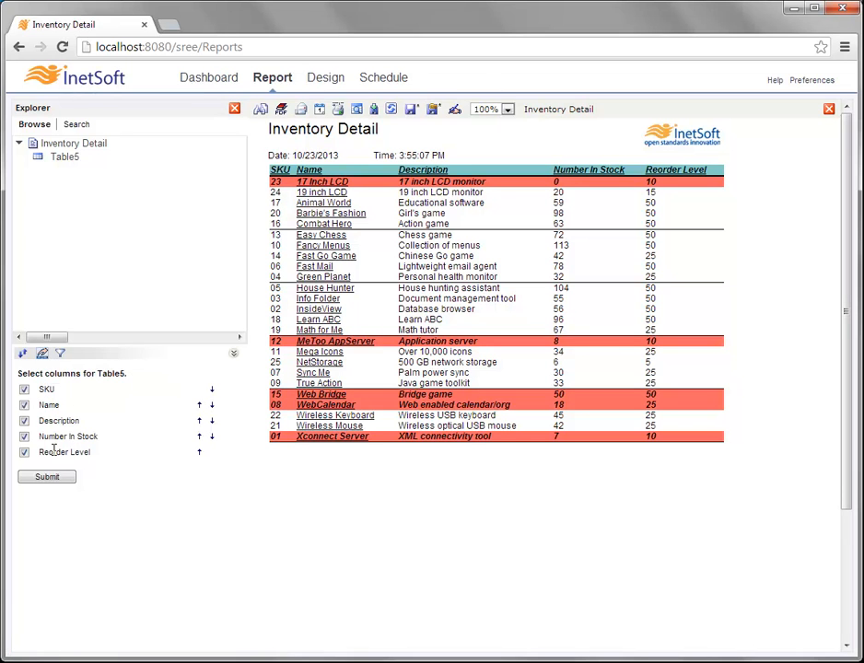
pyautogui.click(25, 453)
pyautogui.click(25, 436)
pyautogui.click(68, 479)
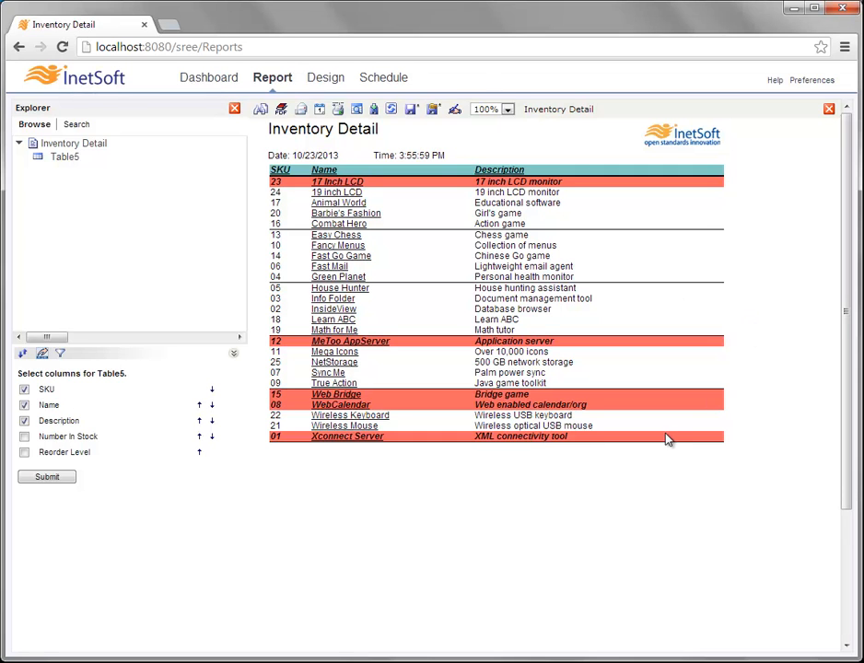
pyautogui.click(24, 452)
pyautogui.click(72, 479)
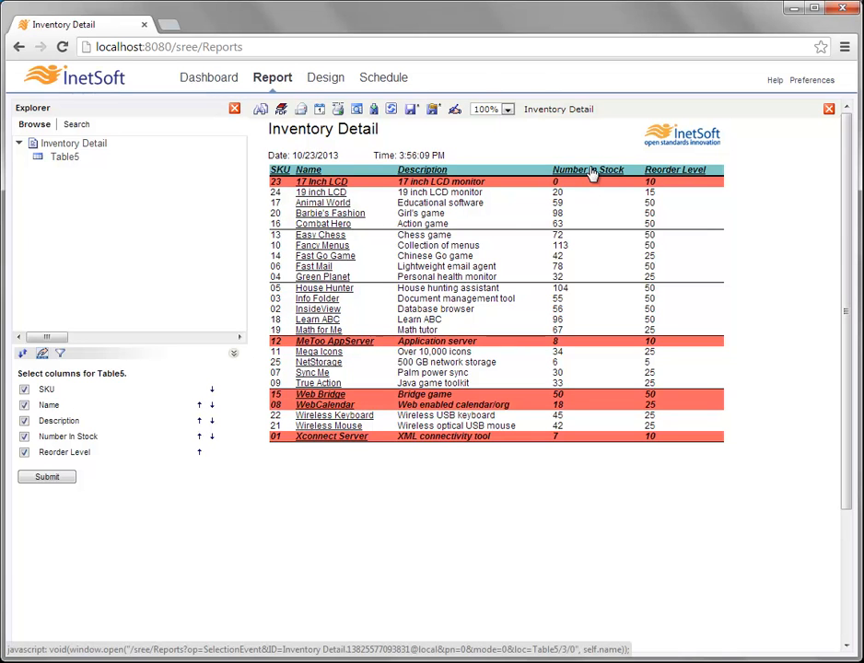
pyautogui.click(200, 451)
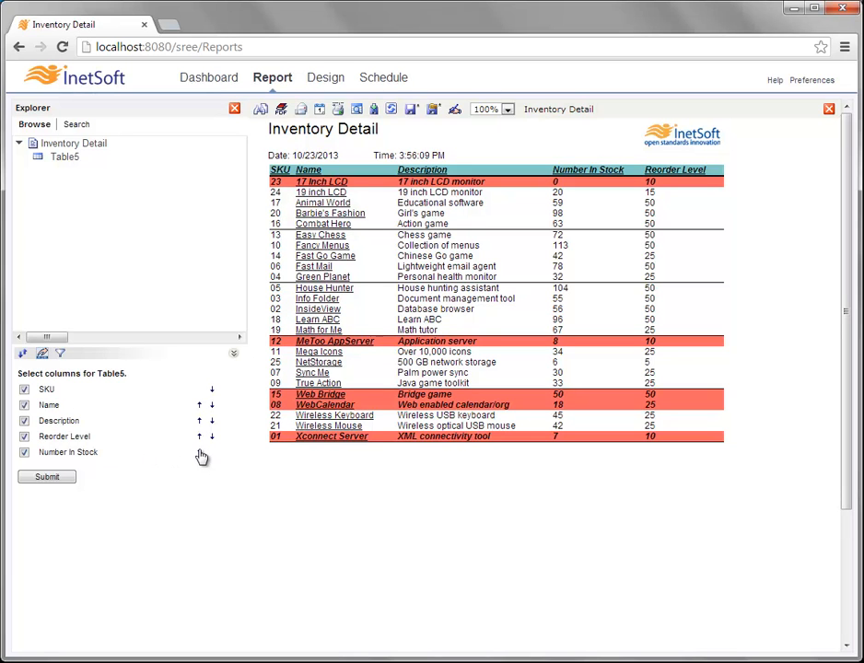
# - Submit the column order that places Reorder Level before Number In Stock in Table5
pyautogui.click(47, 477)
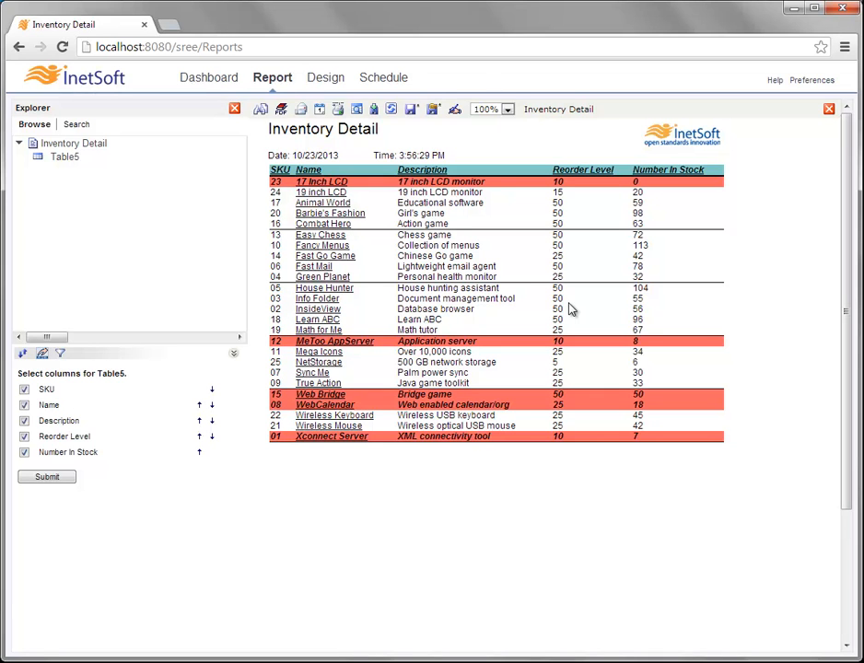
# - Add a Table5 filter condition: Number In Stock < 50
pyautogui.click(61, 354)
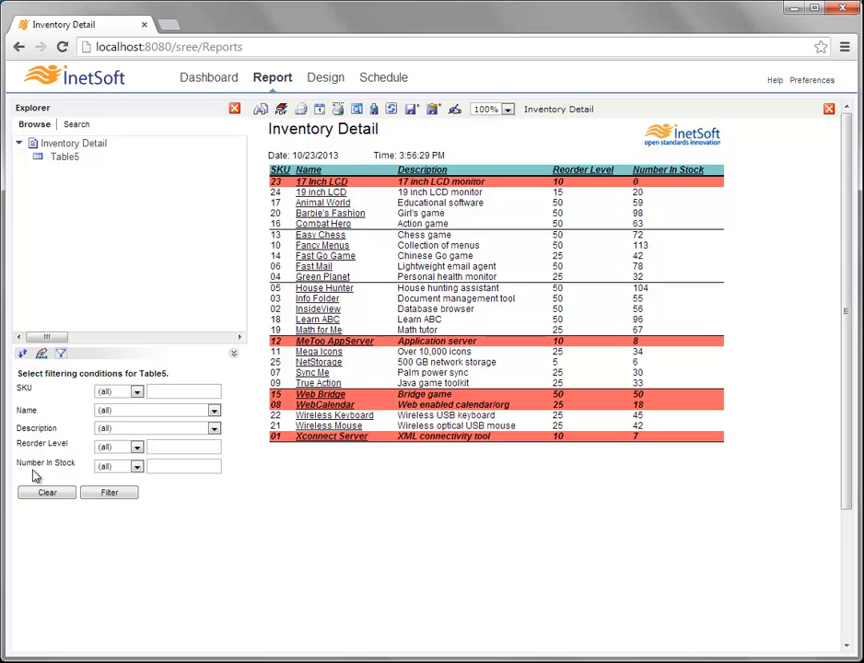
pyautogui.click(123, 470)
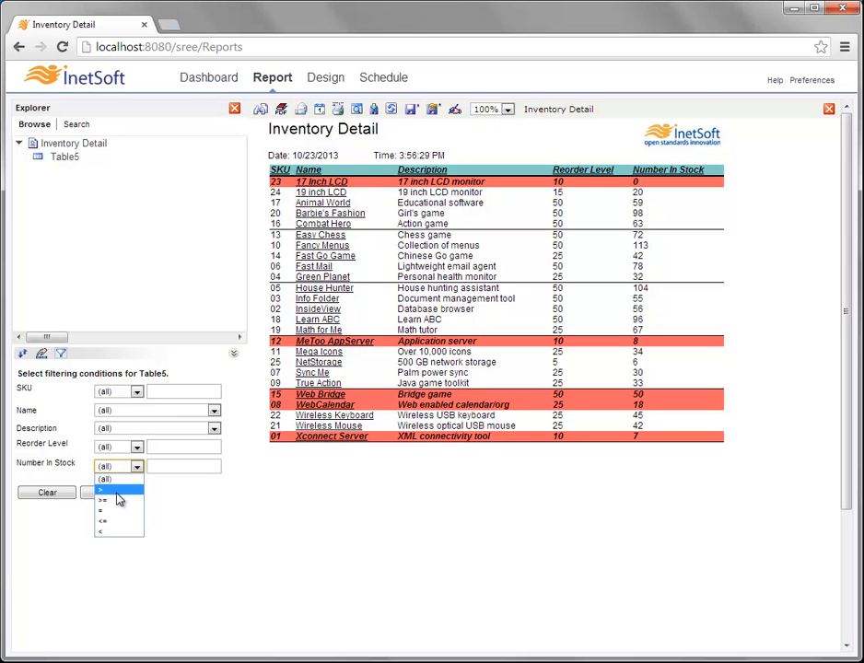
pyautogui.click(101, 532)
pyautogui.click(166, 469)
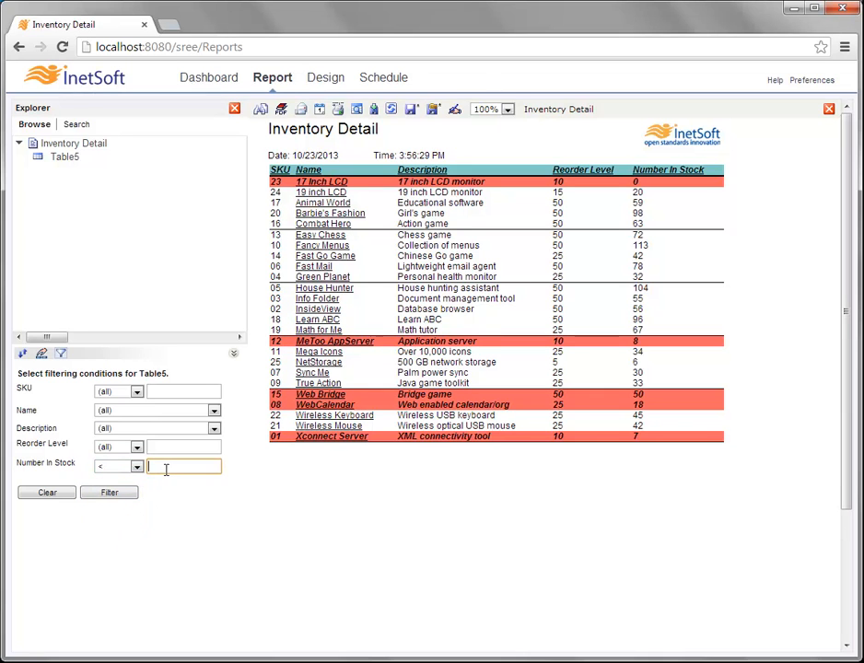
pyautogui.write('50')
pyautogui.click(234, 472)
# - Apply the Number In Stock < 50 and Reorder Level < 20 filters, then re-enter the 50 stock limit
pyautogui.click(129, 495)
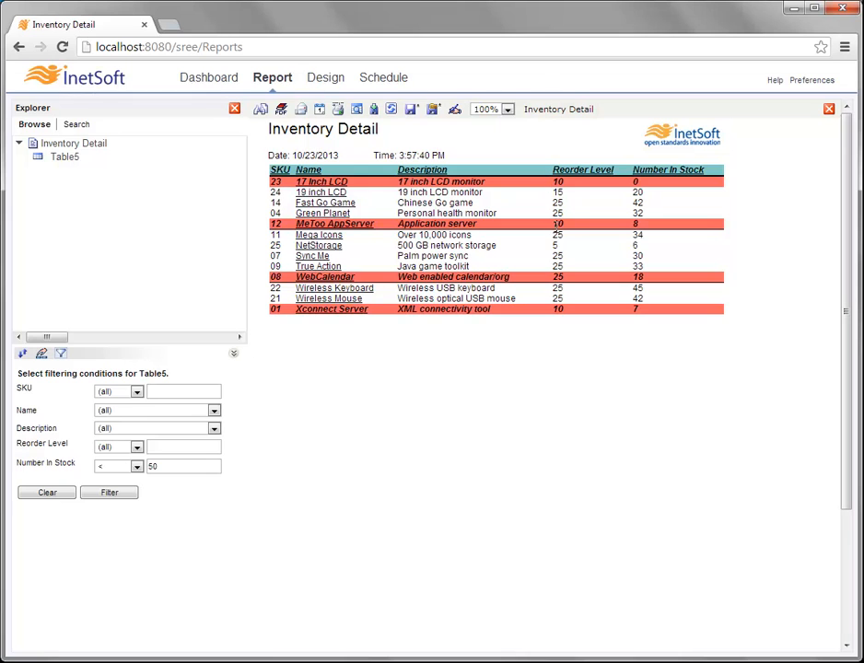
pyautogui.click(120, 447)
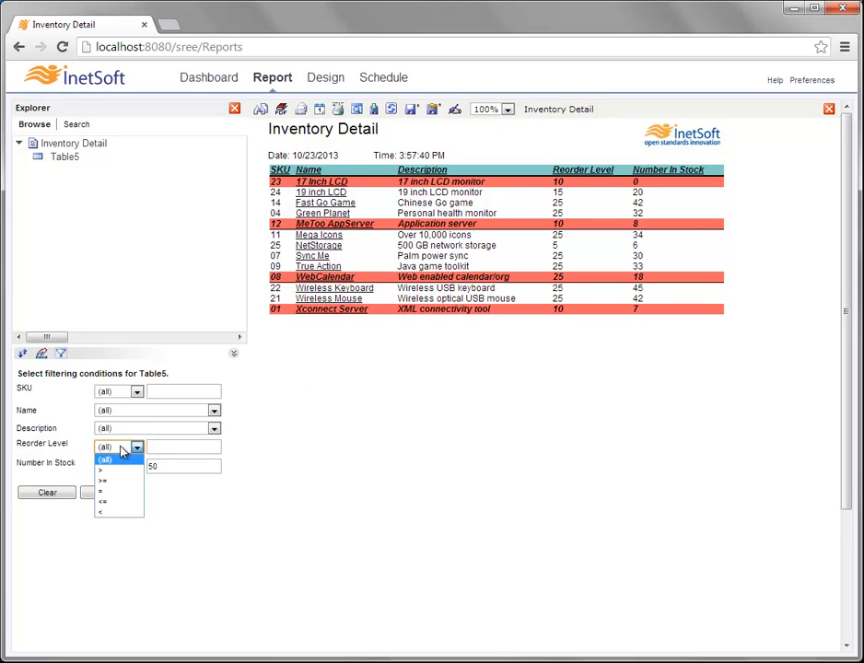
pyautogui.click(120, 513)
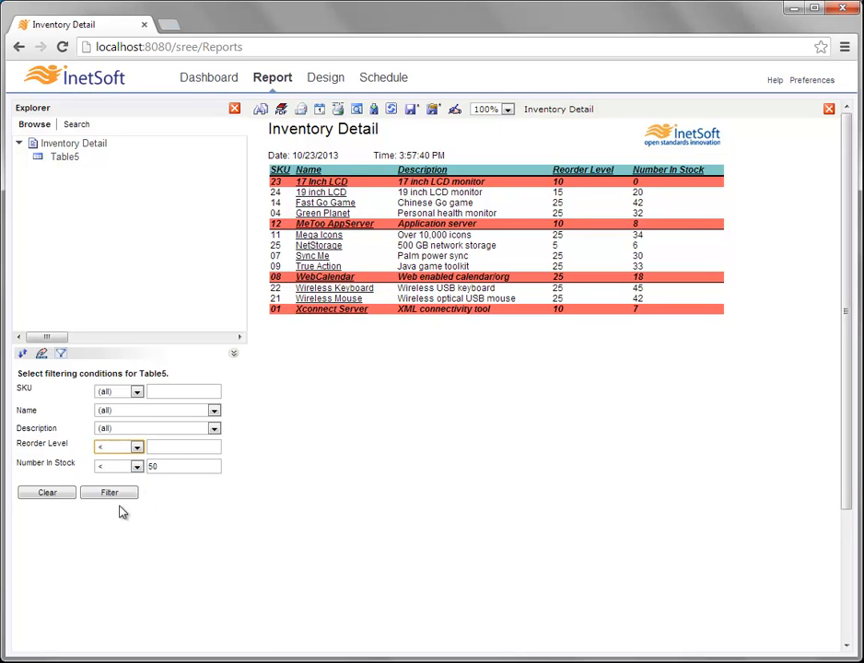
pyautogui.click(163, 449)
pyautogui.write('20')
pyautogui.click(128, 496)
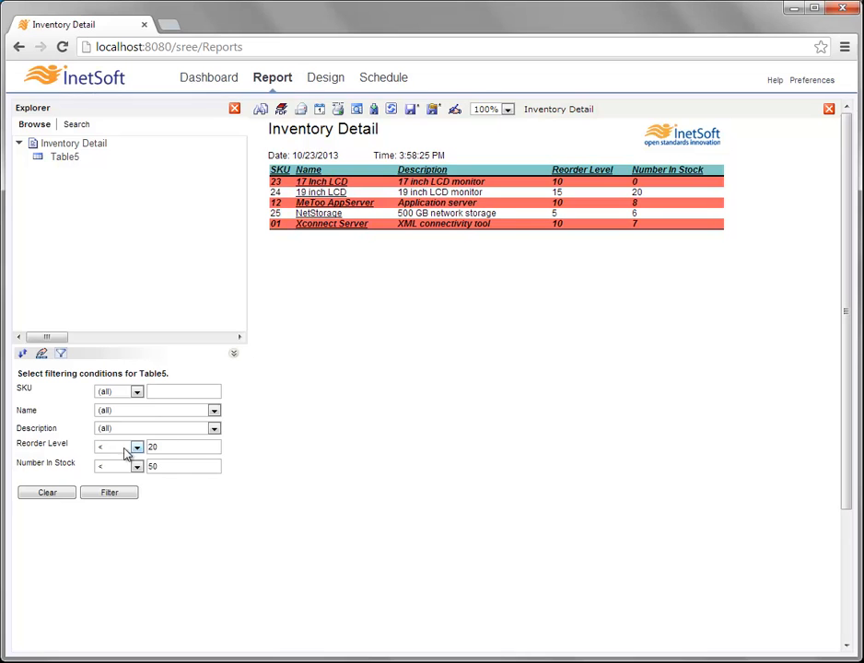
pyautogui.click(151, 465)
pyautogui.write('50')
# - Clear Table5's filter conditions to restore the full product list with low-stock rows highlighted
pyautogui.click(63, 498)
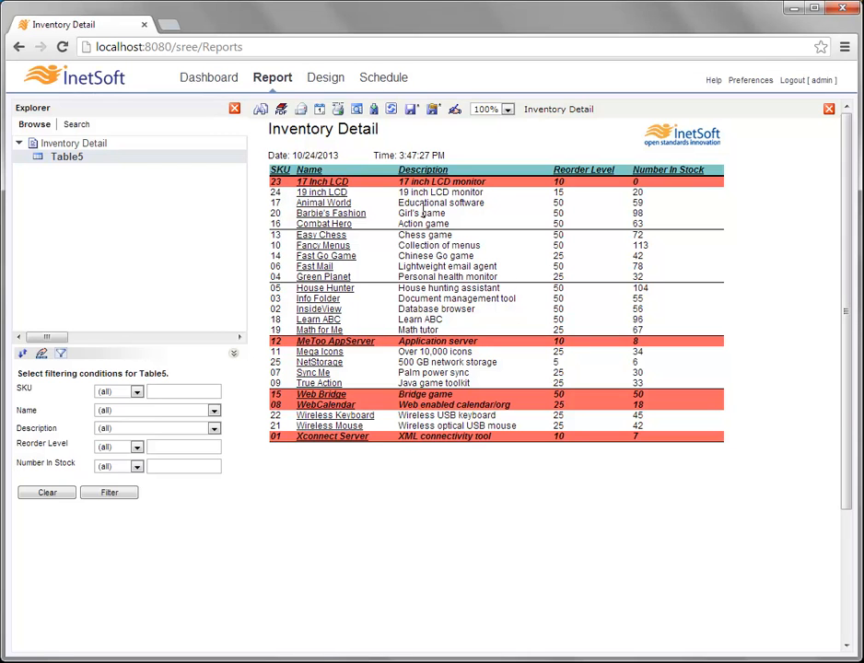
pyautogui.click(375, 110)
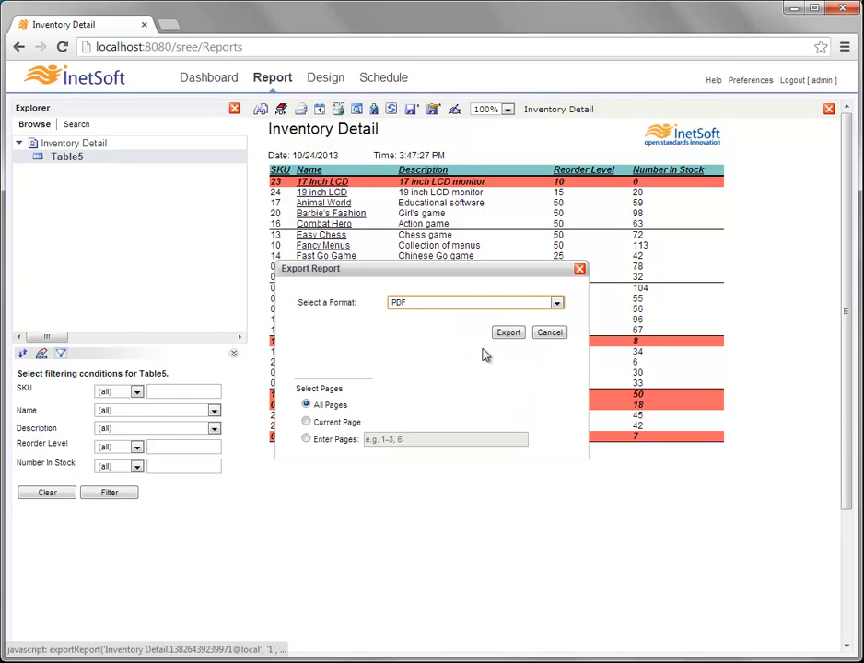
pyautogui.click(579, 269)
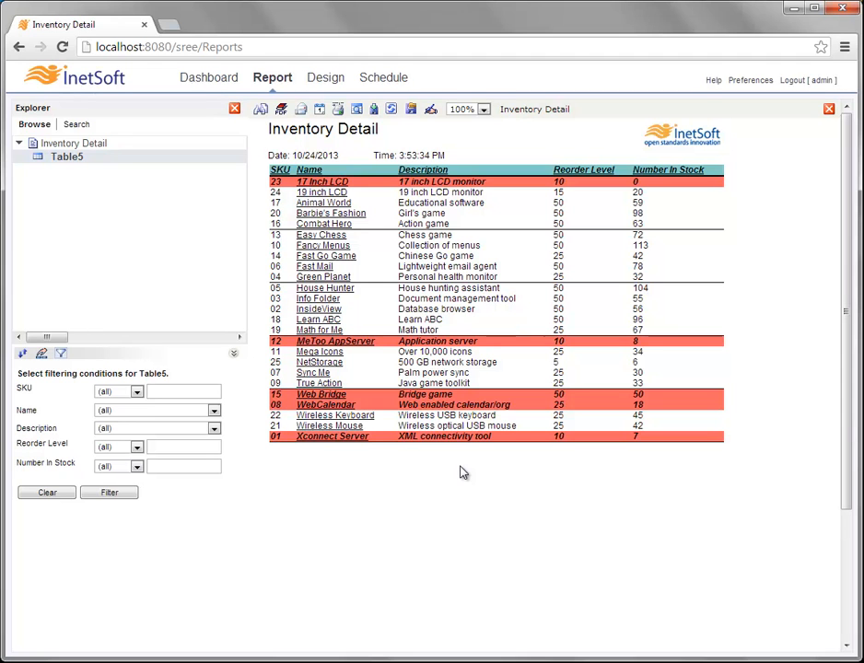
# - Close the Explorer, open Master Detail from the Repository, and bring up its Export Report dialog
pyautogui.click(235, 110)
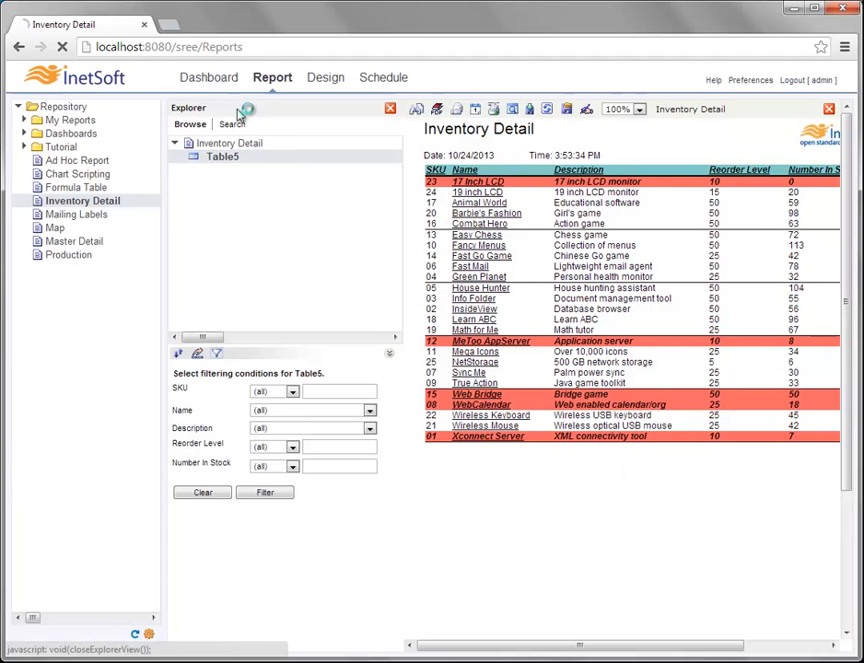
pyautogui.click(88, 242)
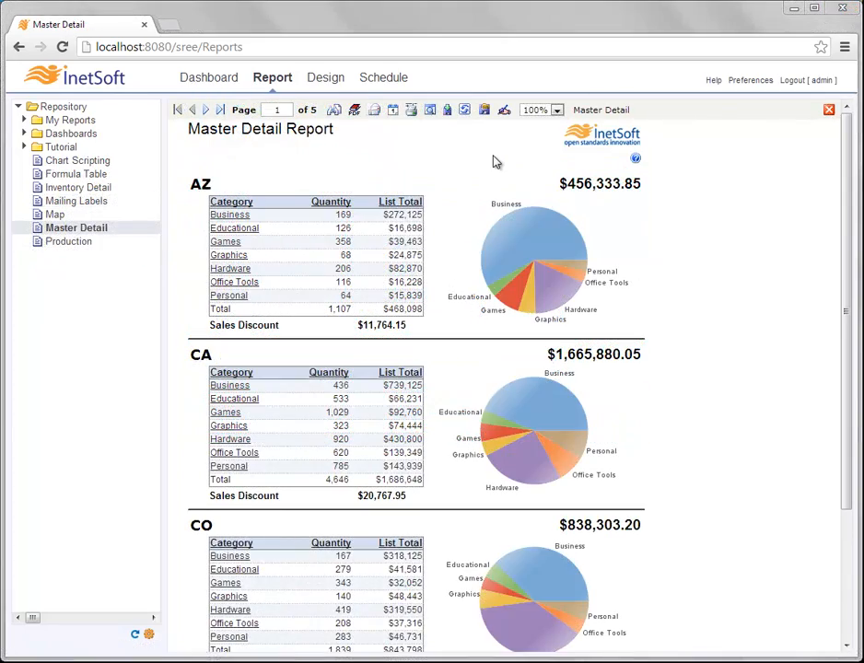
pyautogui.click(448, 111)
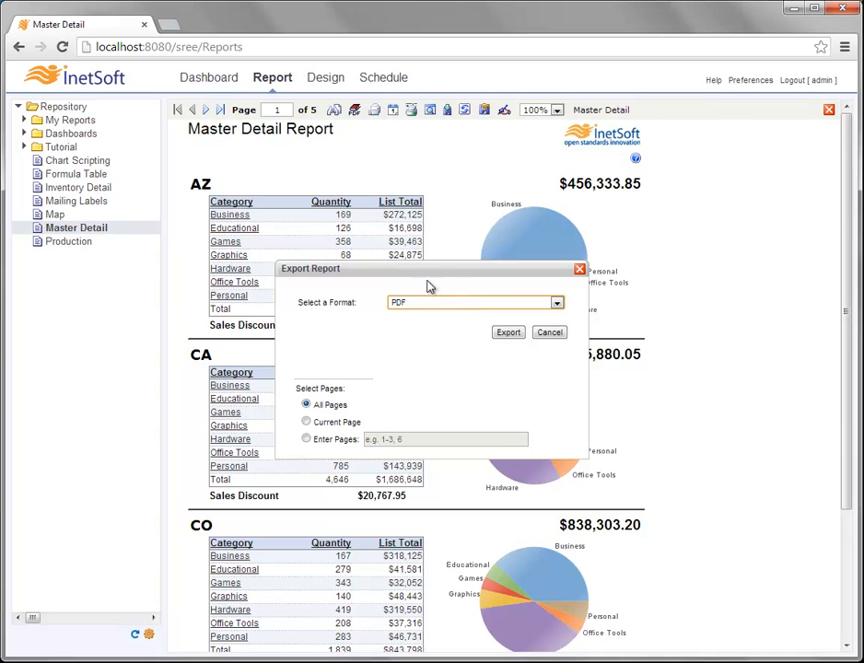
# - Review the export formats, keep PDF, and close the Export Report dialog without exporting
pyautogui.click(455, 305)
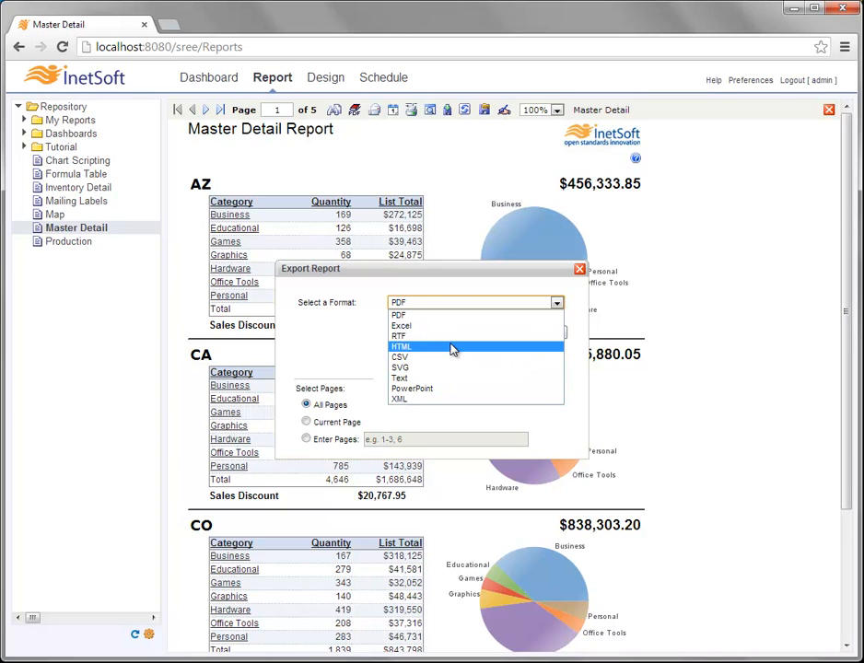
pyautogui.click(429, 291)
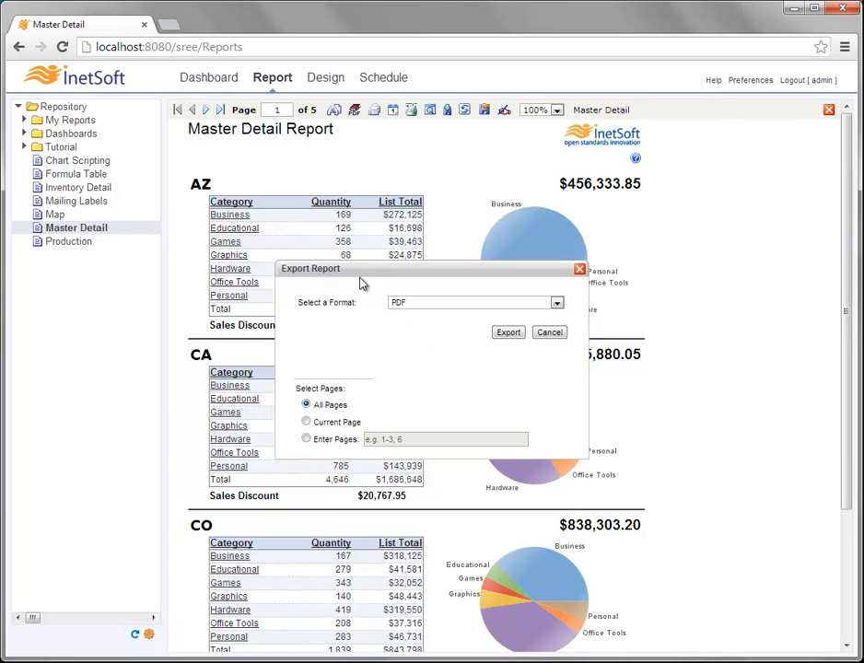
pyautogui.click(579, 269)
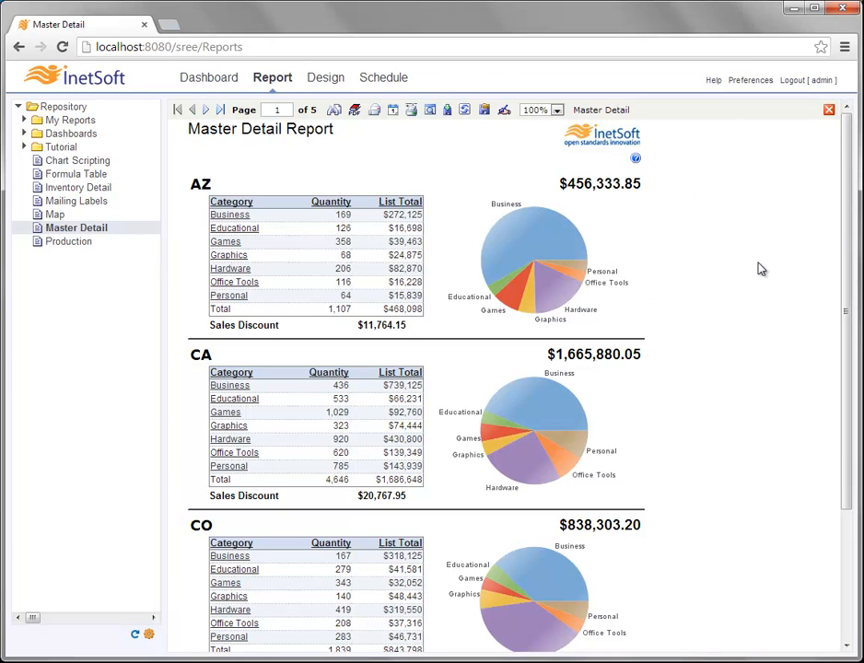
# - Refresh the Master Detail report so its data reloads on page 1 of 5
pyautogui.click(465, 110)
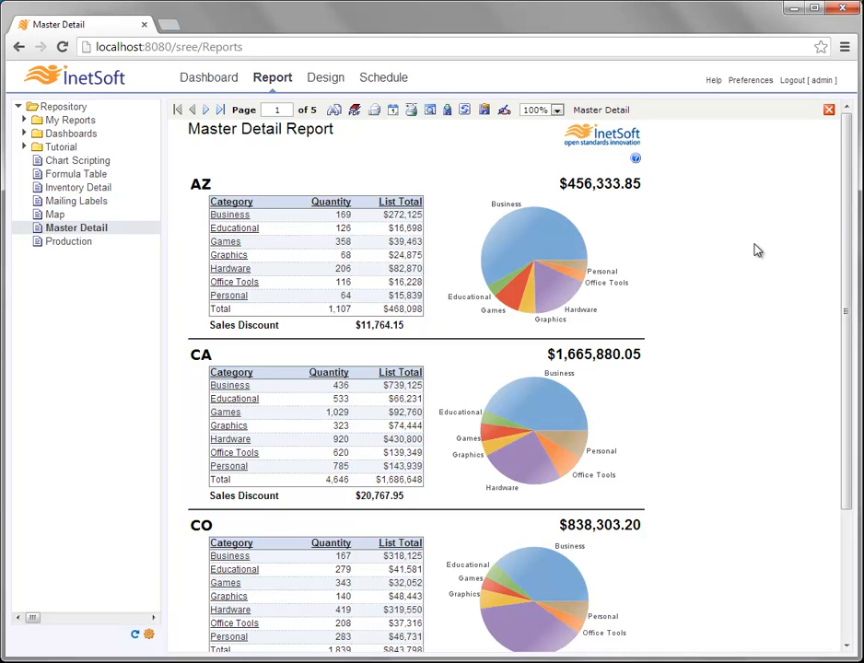
# - In Save As, choose the Tutorial folder, name the copy 'Master Detail 2', and select live report
pyautogui.click(485, 111)
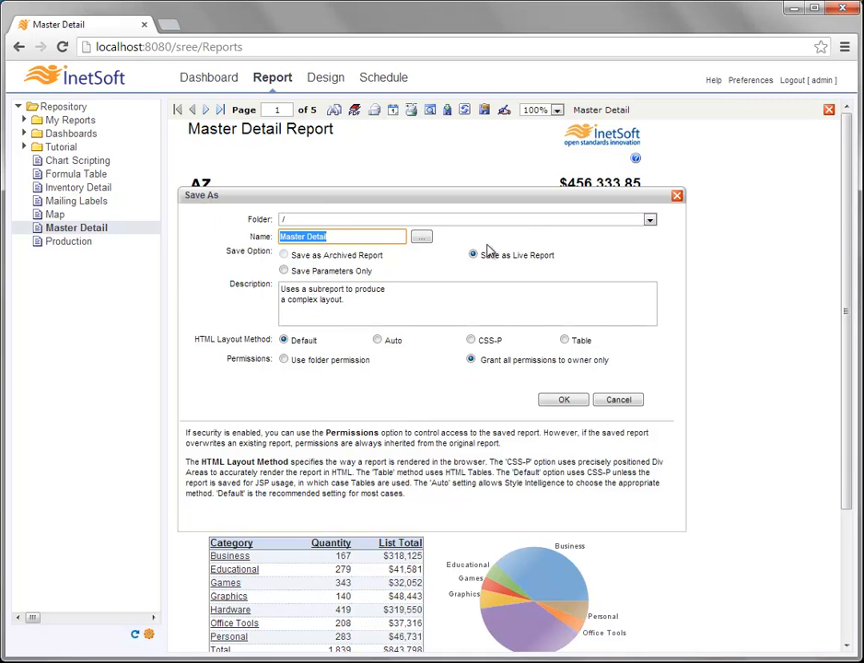
pyautogui.click(519, 221)
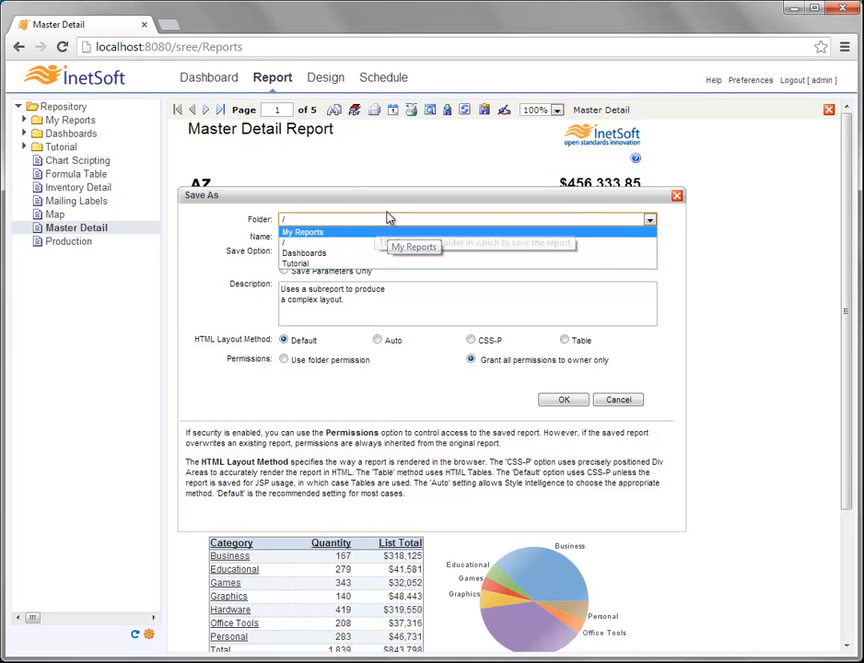
pyautogui.click(381, 242)
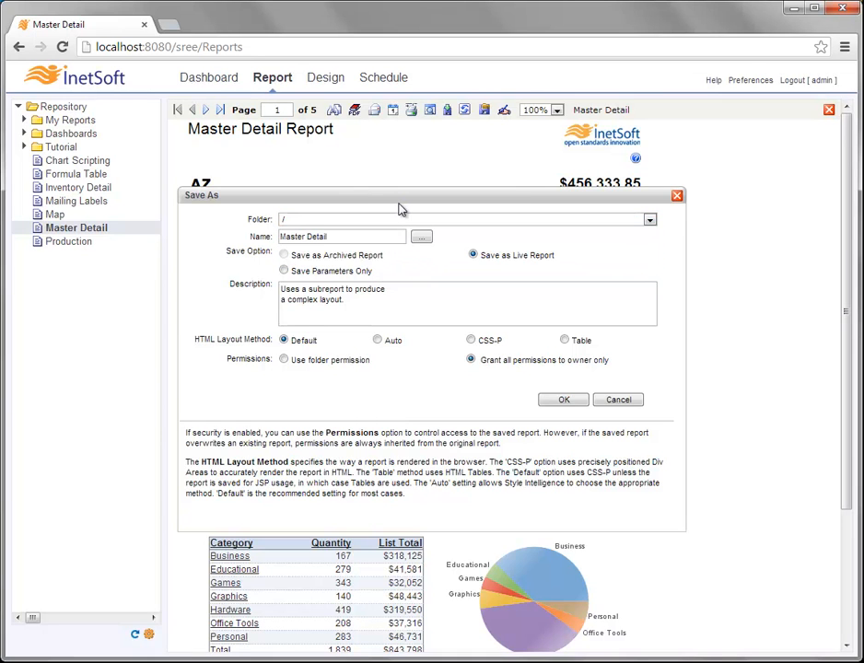
pyautogui.click(365, 222)
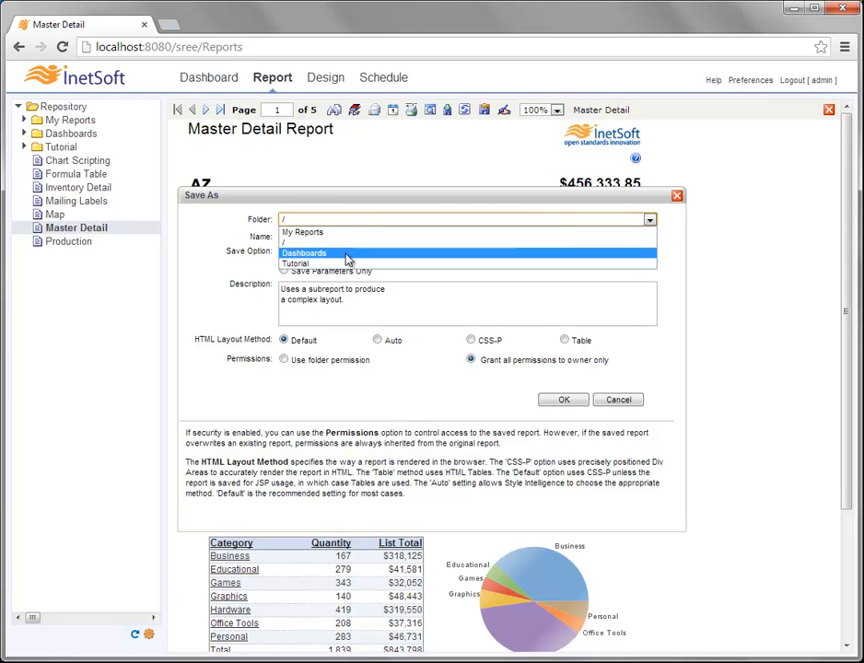
pyautogui.click(313, 265)
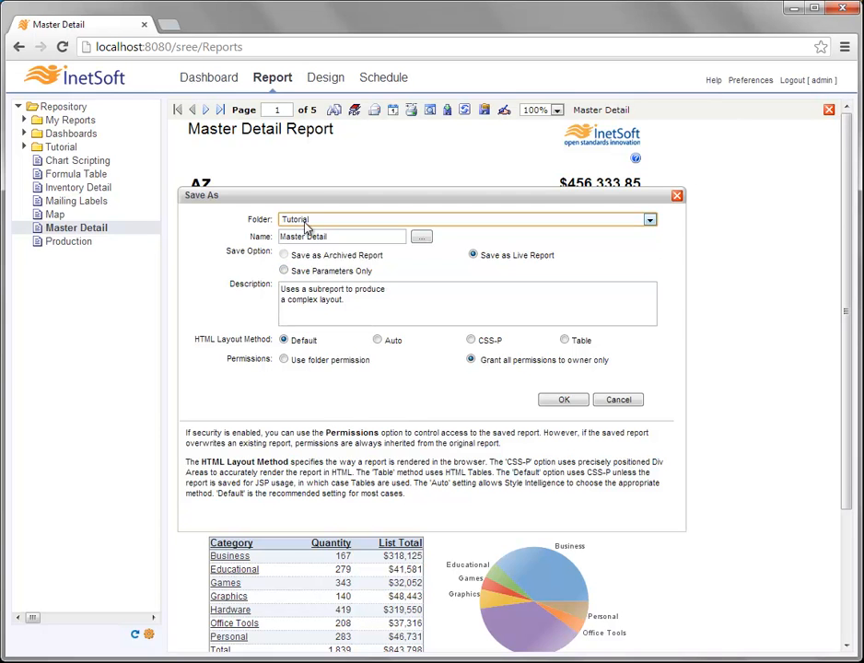
pyautogui.click(353, 236)
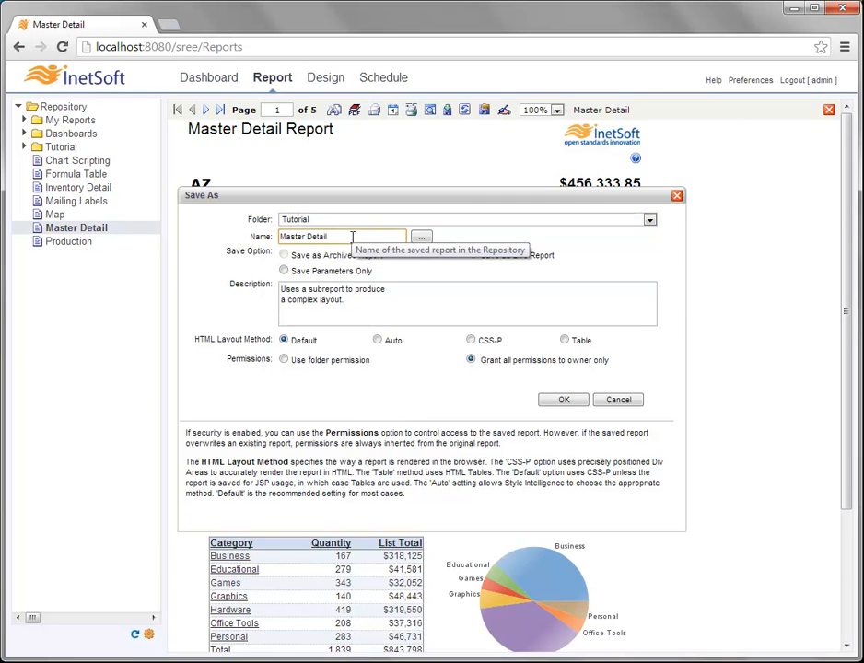
pyautogui.write('2')
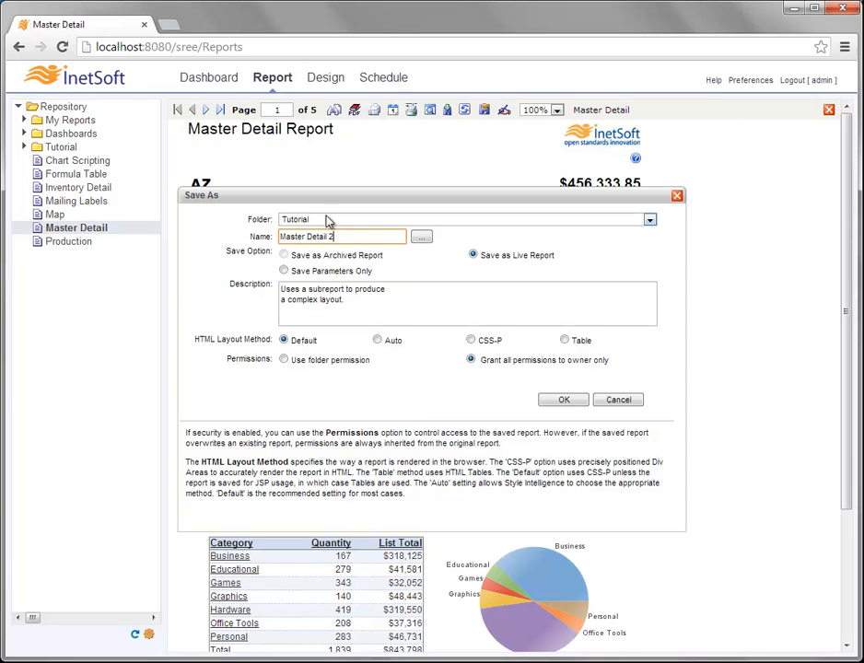
pyautogui.click(473, 254)
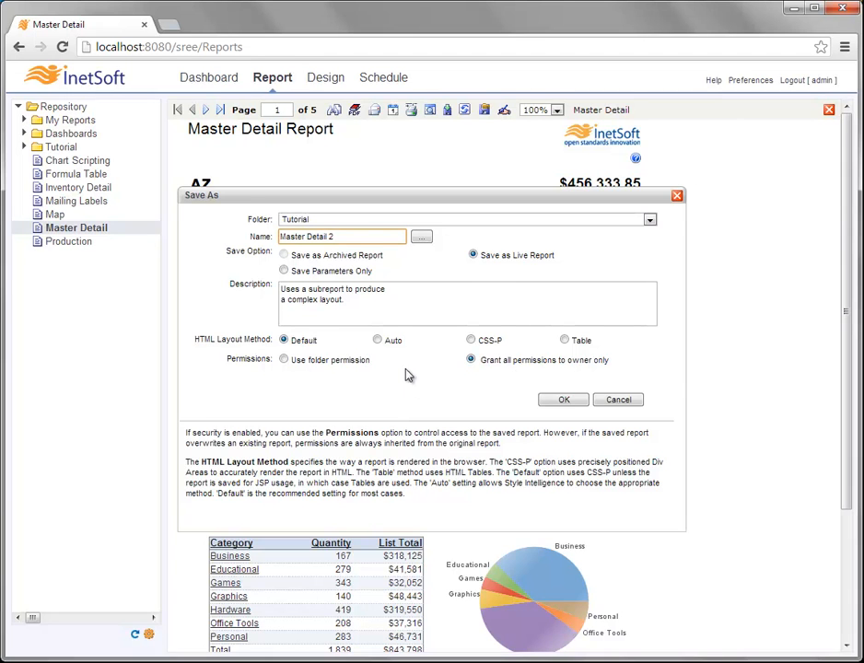
# - Confirm saving the report as live report 'Master Detail 2' in the Tutorial folder
pyautogui.click(566, 401)
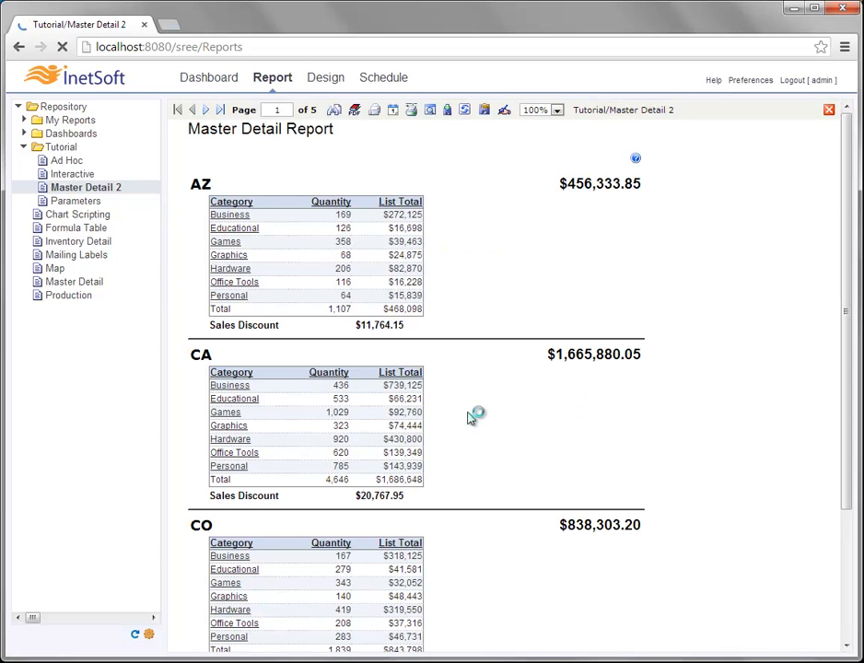
# - Reopen Master Detail 2 from the Tutorial folder, then collapse the Tutorial folder
pyautogui.click(25, 147)
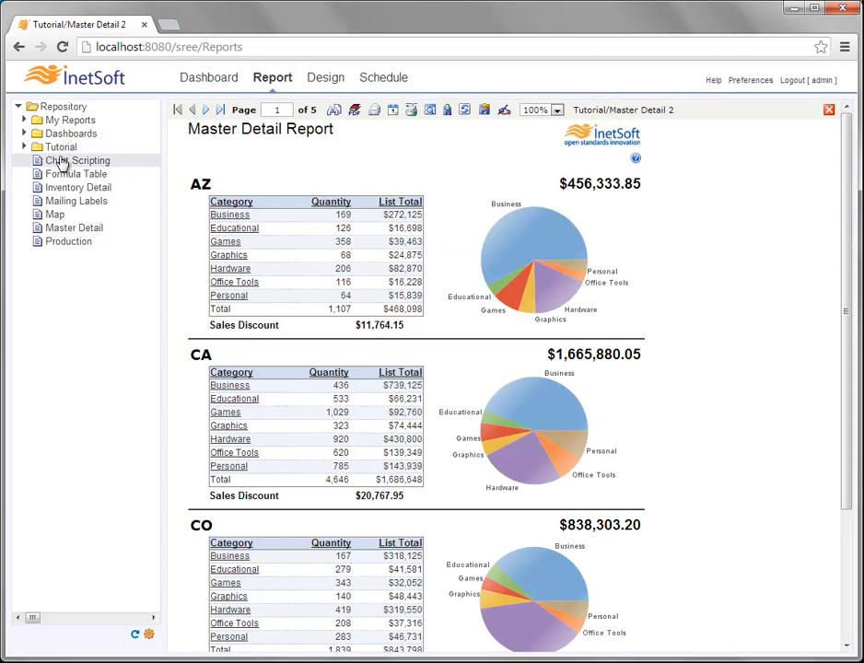
pyautogui.click(25, 147)
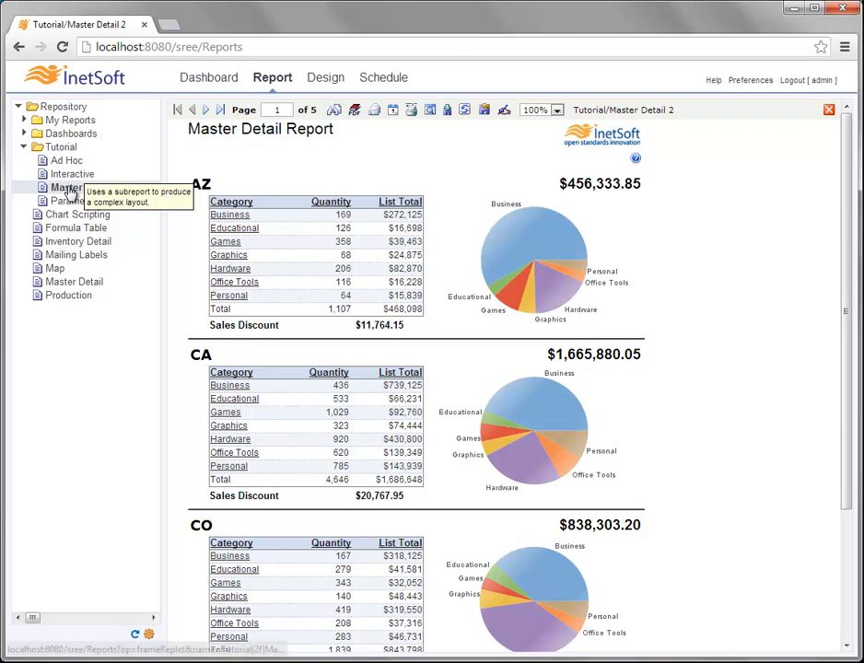
pyautogui.click(104, 187)
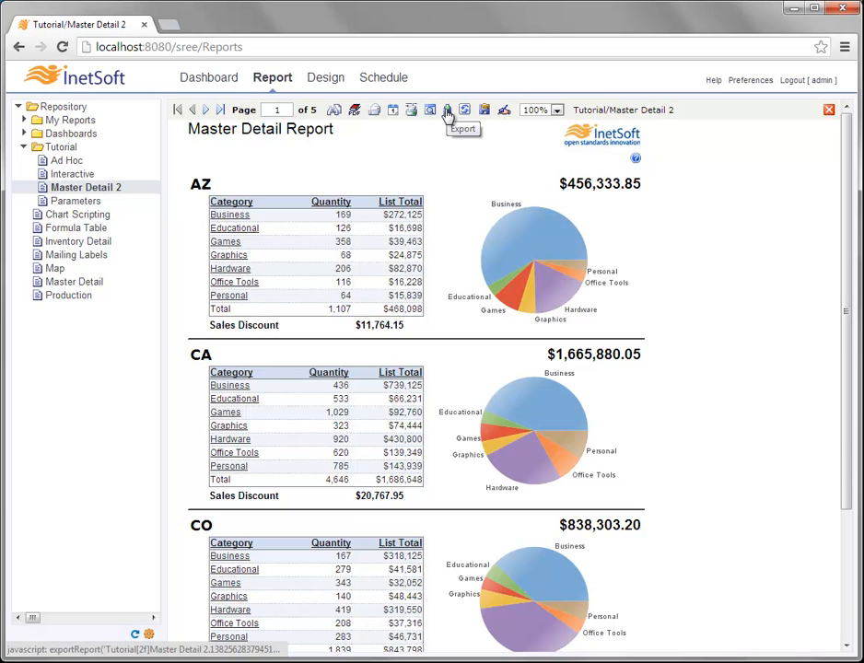
pyautogui.click(25, 150)
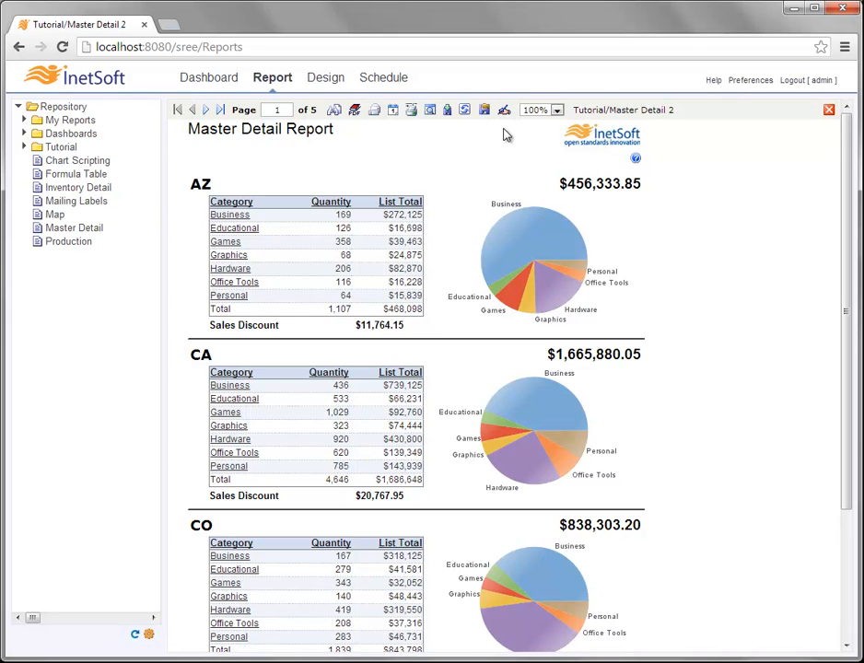
pyautogui.click(557, 111)
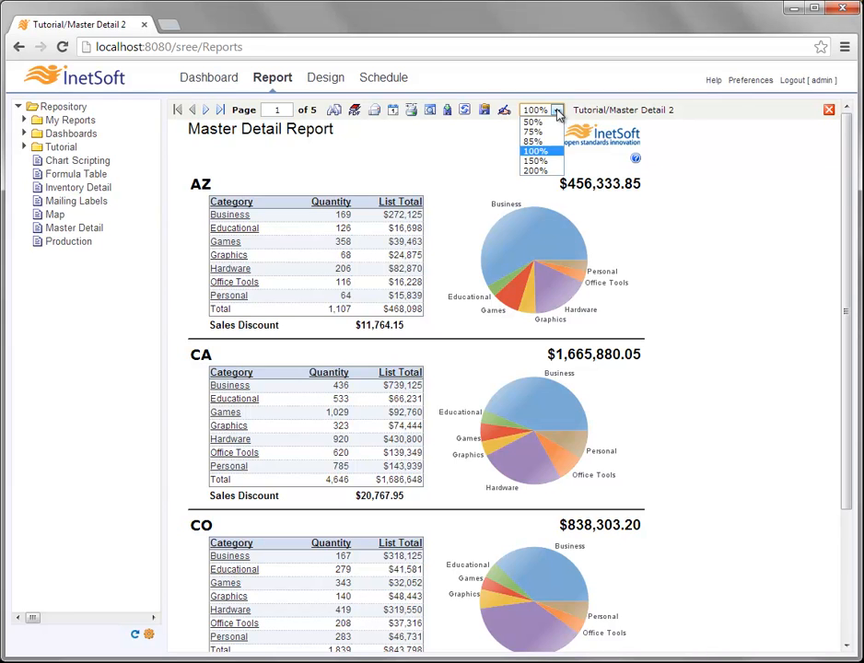
pyautogui.click(542, 162)
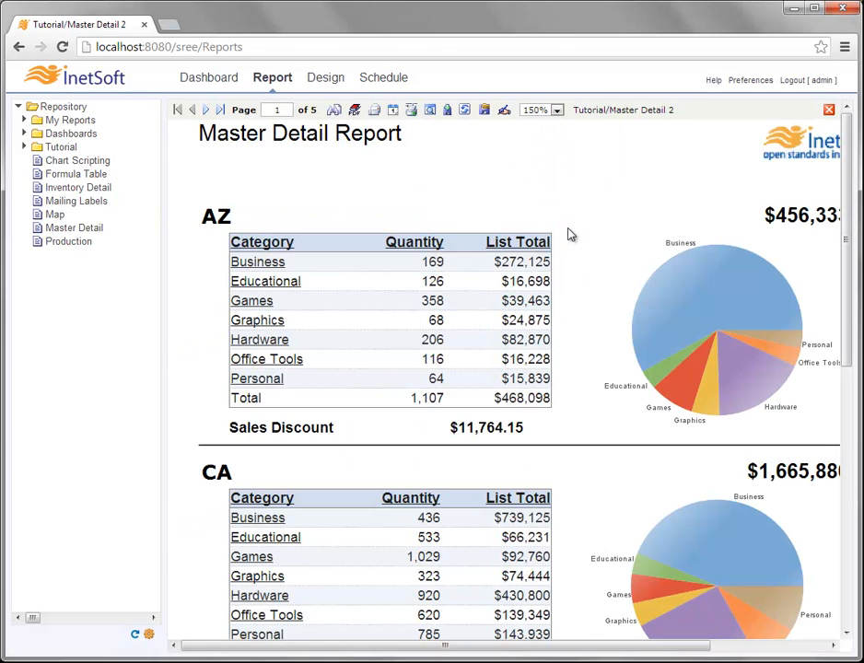
pyautogui.click(558, 111)
pyautogui.click(536, 140)
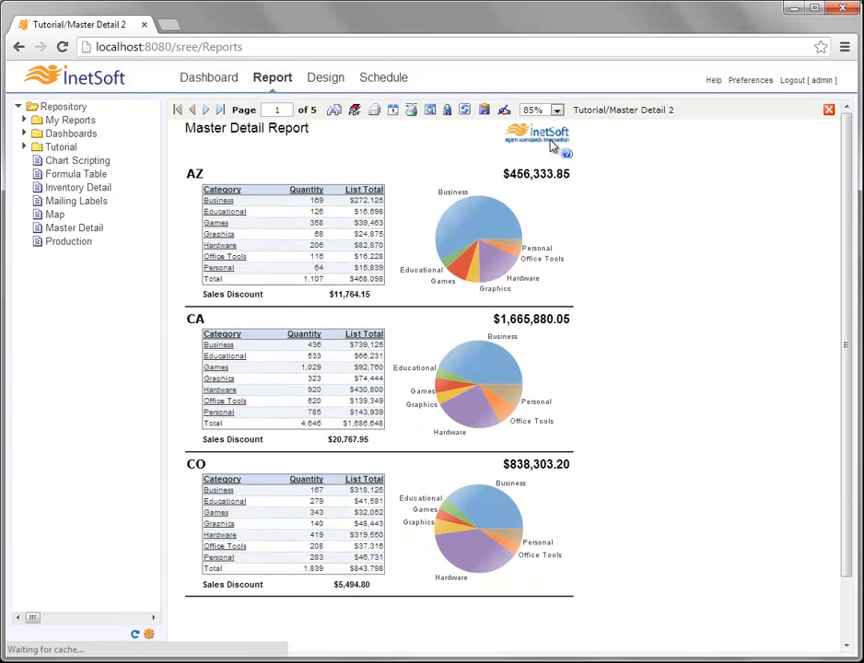
pyautogui.click(536, 110)
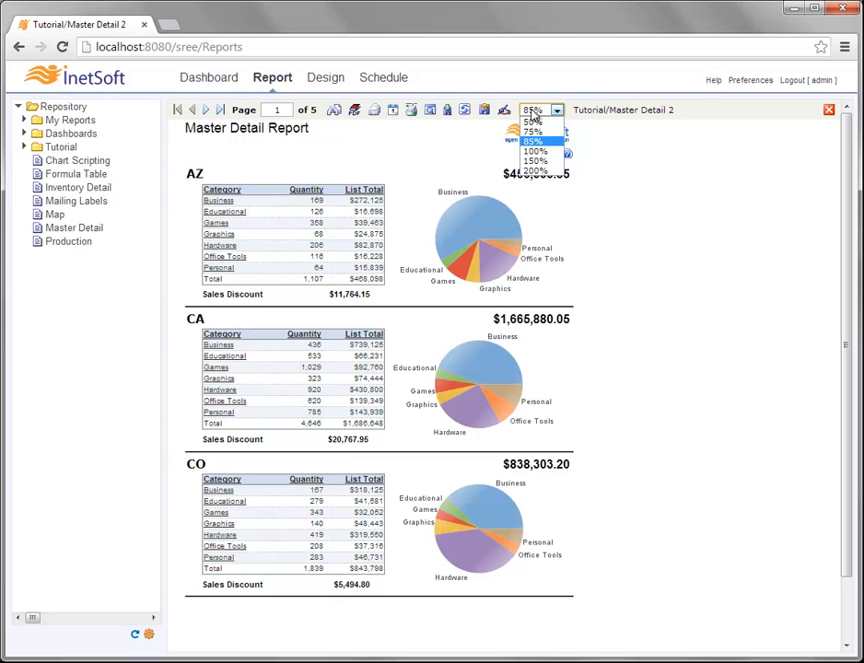
pyautogui.click(536, 152)
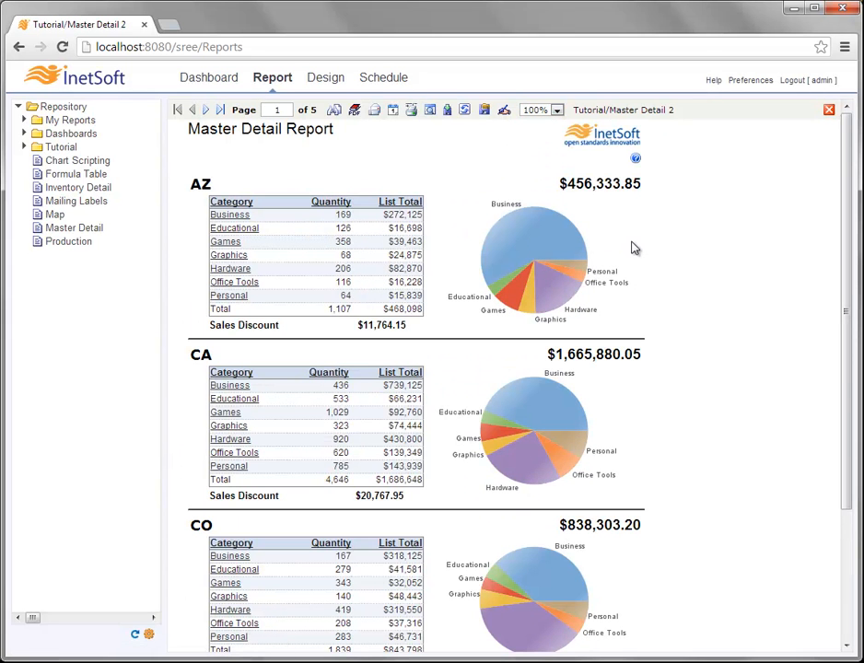
pyautogui.click(829, 111)
# - Close Master Detail 2, open the original Master Detail report, and go to the Design page
pyautogui.click(828, 111)
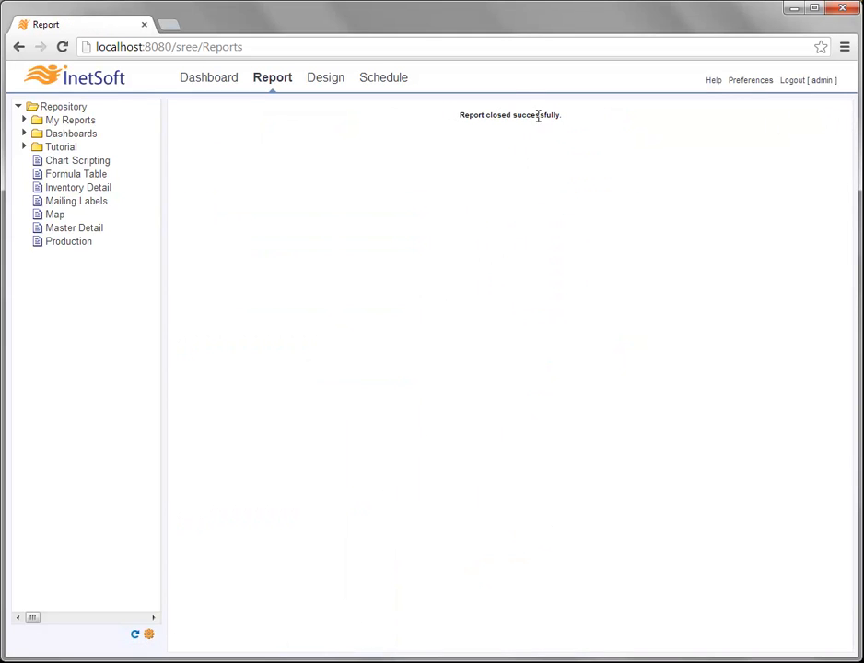
pyautogui.click(71, 232)
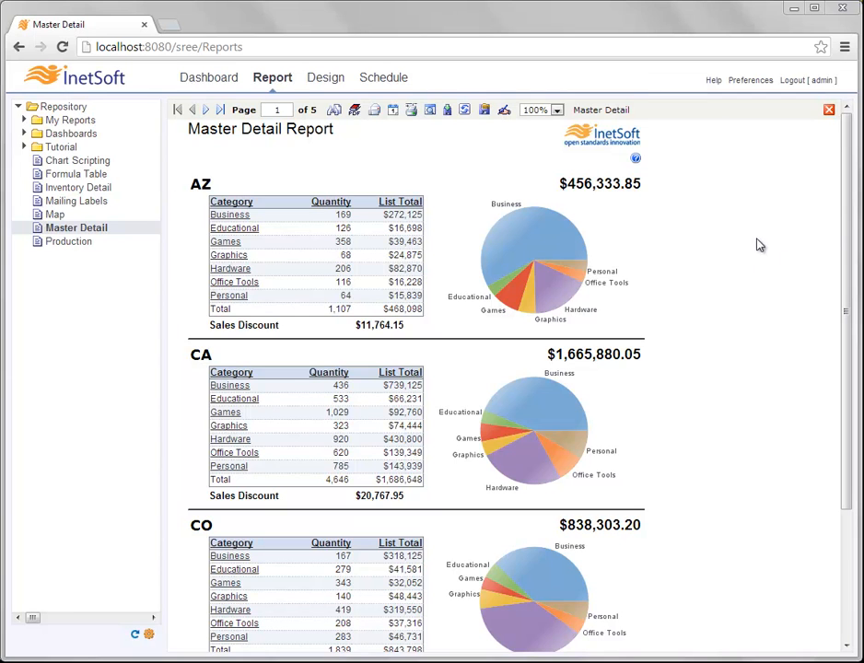
pyautogui.click(336, 81)
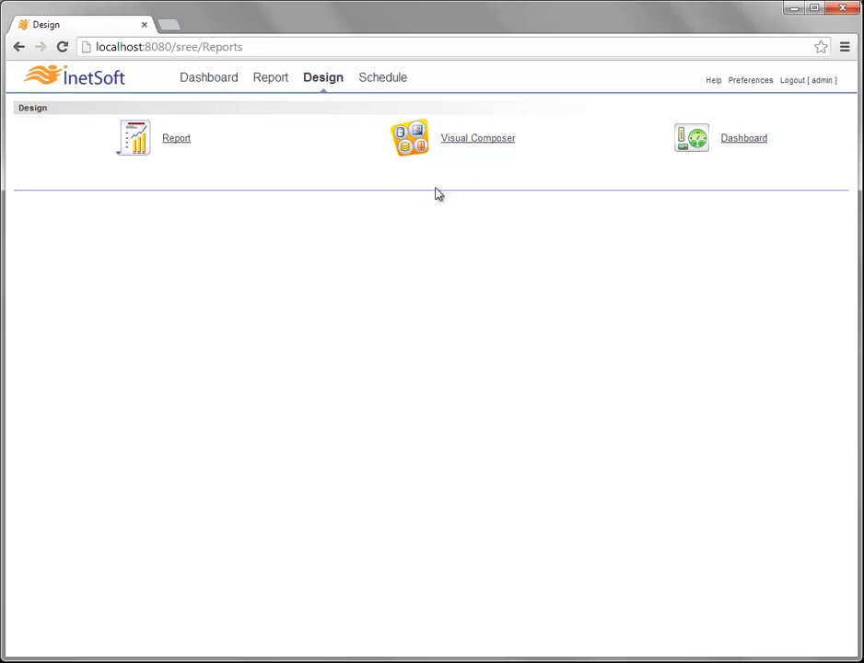
# - Choose Report on the Design page to show the Crosstab, Table, Section and Chart wizards
pyautogui.click(176, 140)
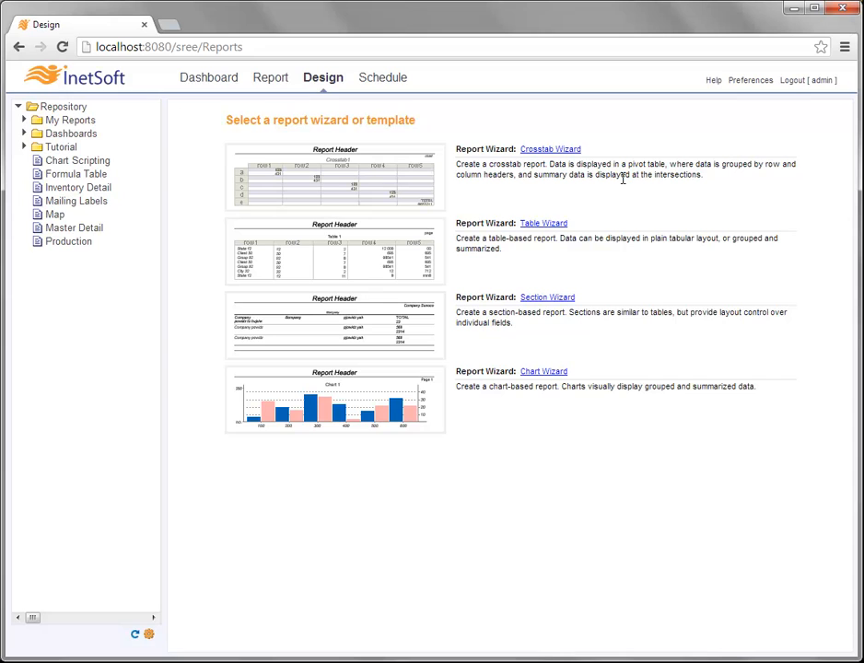
# - Start the Crosstab Wizard and pick Order Model under Orders as its data source
pyautogui.click(550, 151)
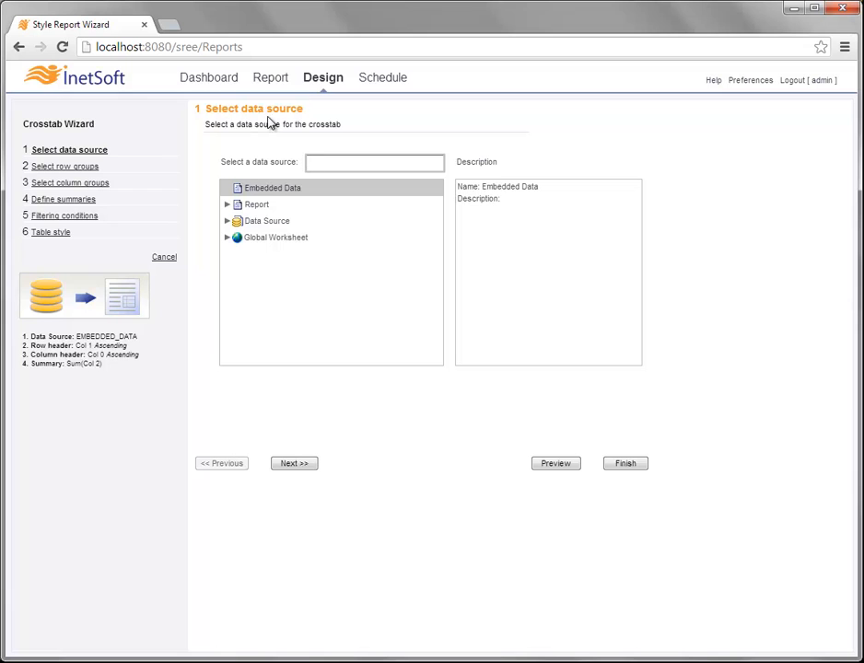
pyautogui.click(229, 222)
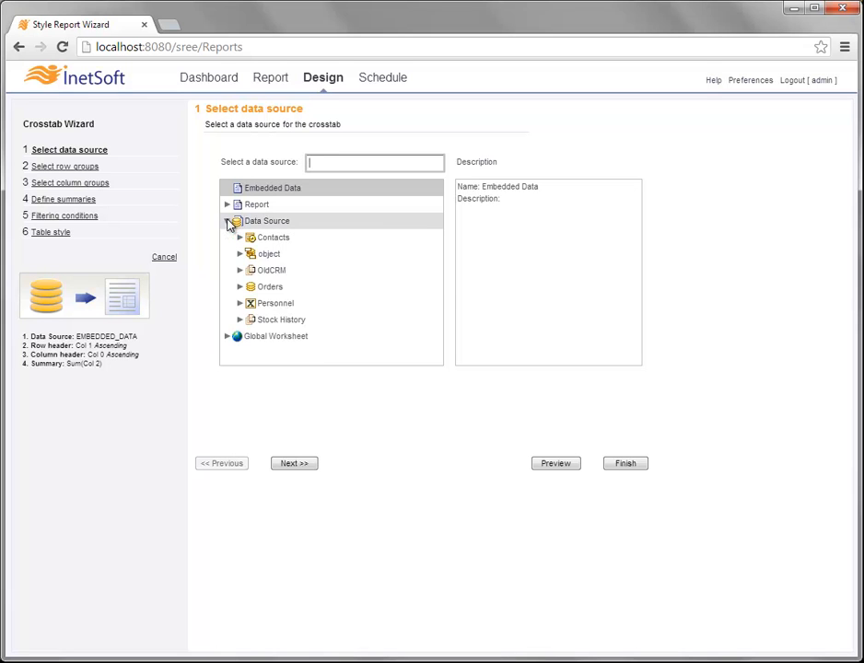
pyautogui.click(239, 287)
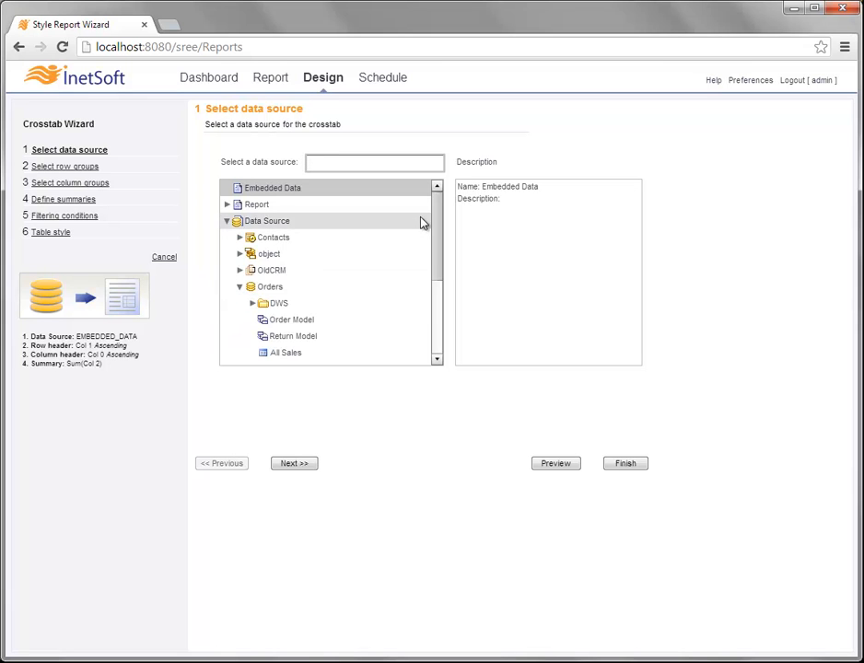
pyautogui.moveTo(439, 218); pyautogui.dragTo(439, 256)
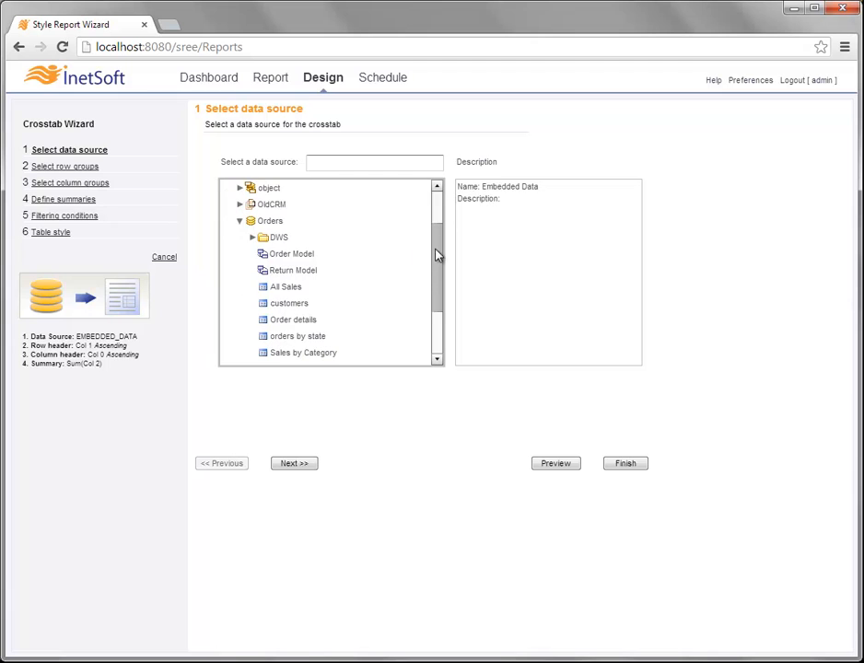
pyautogui.click(318, 255)
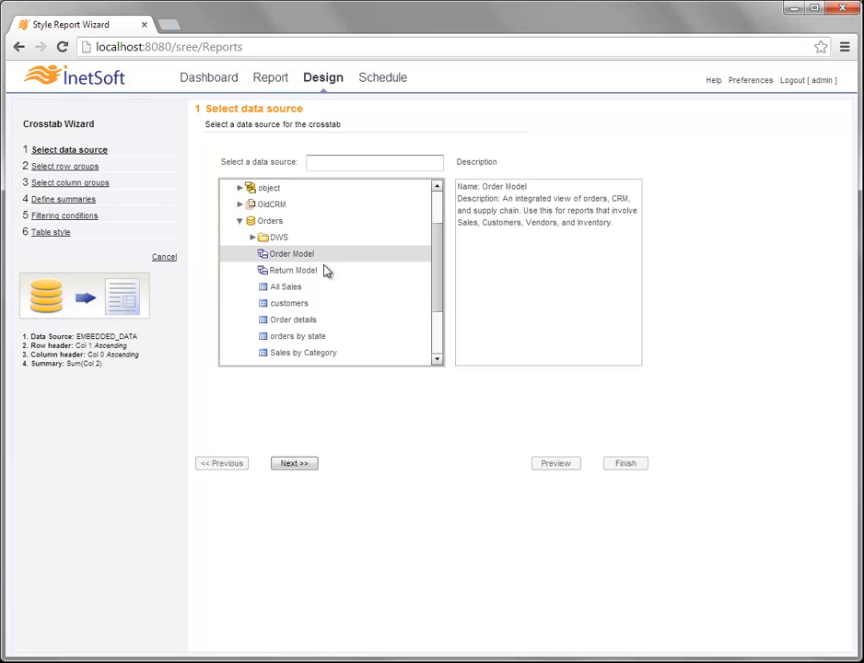
pyautogui.click(295, 463)
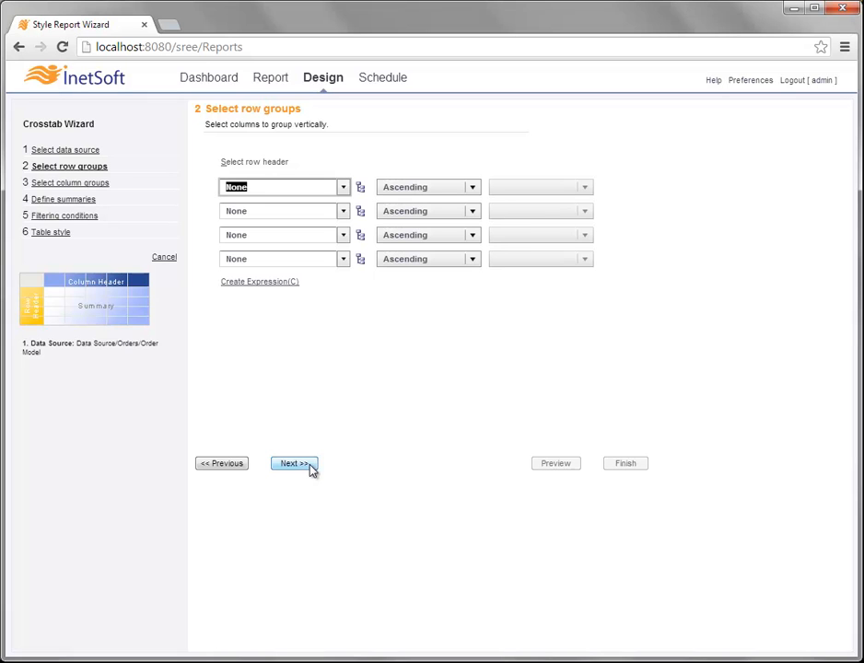
# - Set Salesperson.First Name as the first row group and continue to column groups
pyautogui.click(344, 188)
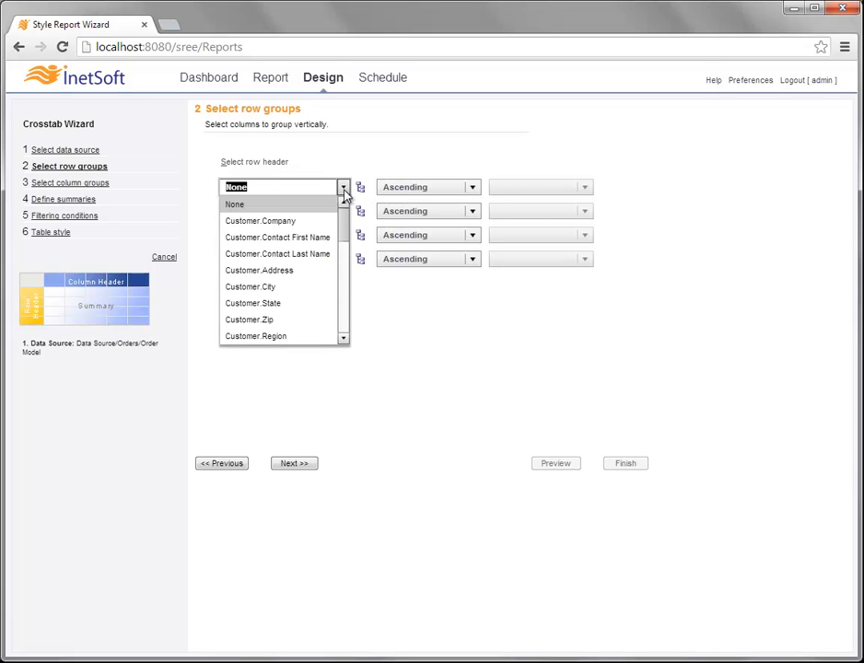
pyautogui.click(345, 272)
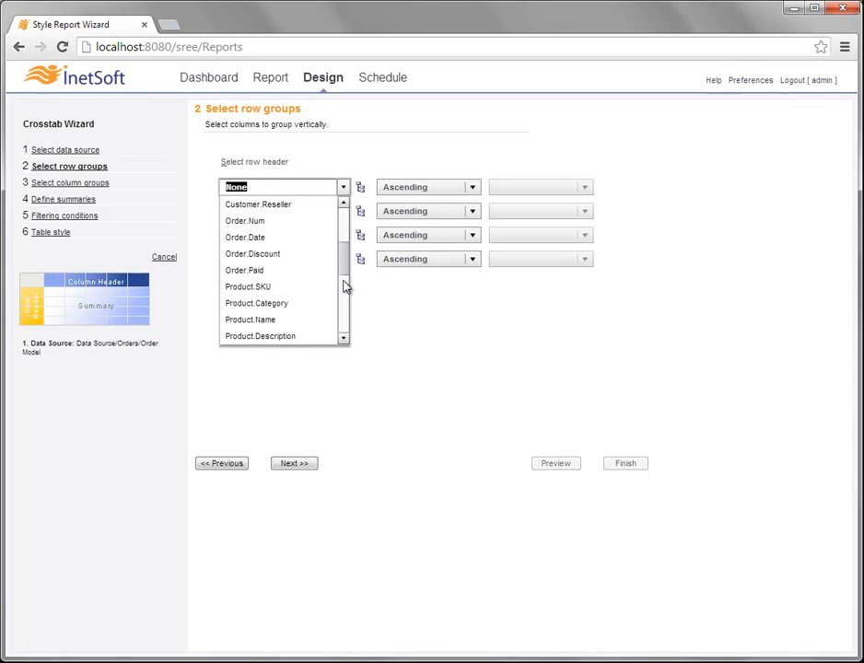
pyautogui.click(345, 302)
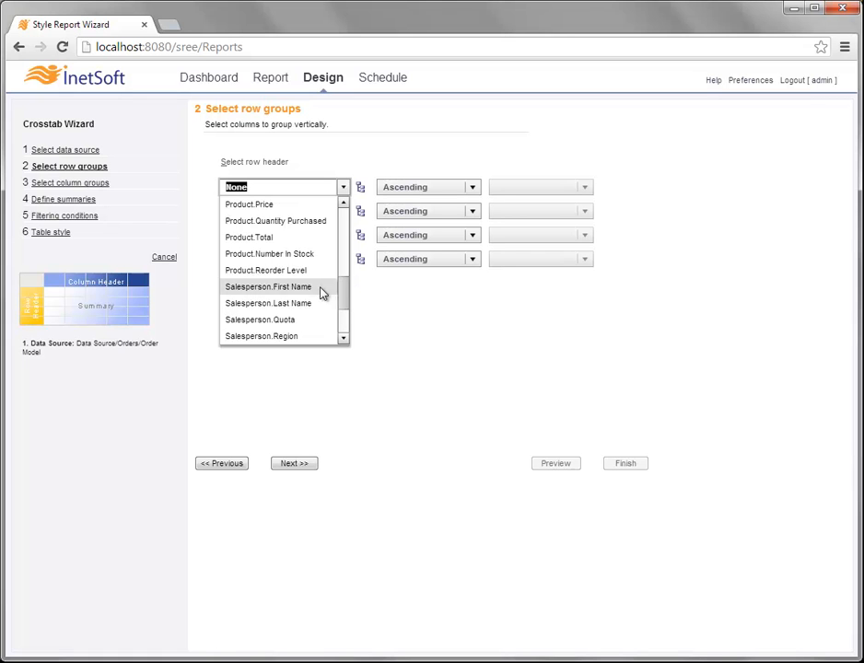
pyautogui.click(322, 293)
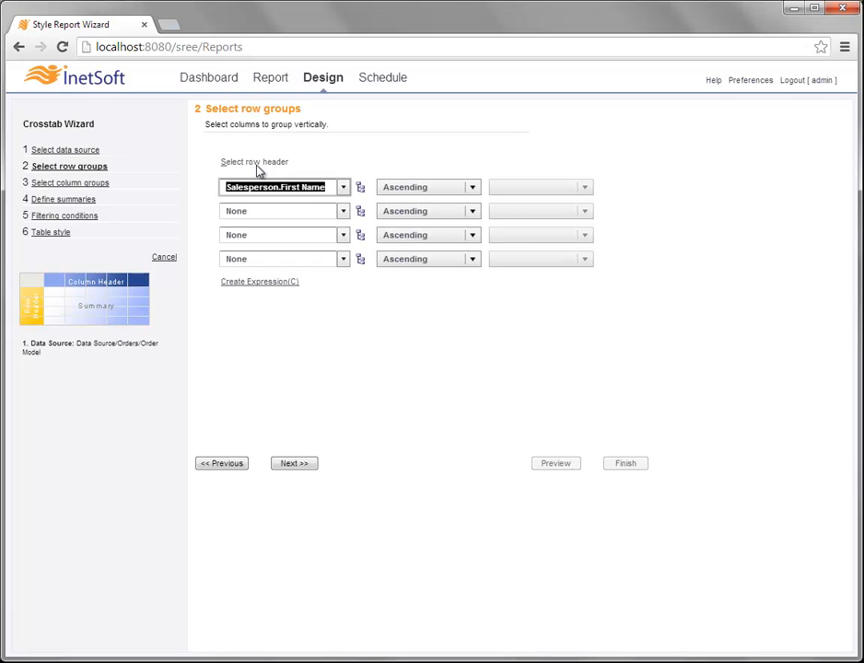
pyautogui.click(309, 467)
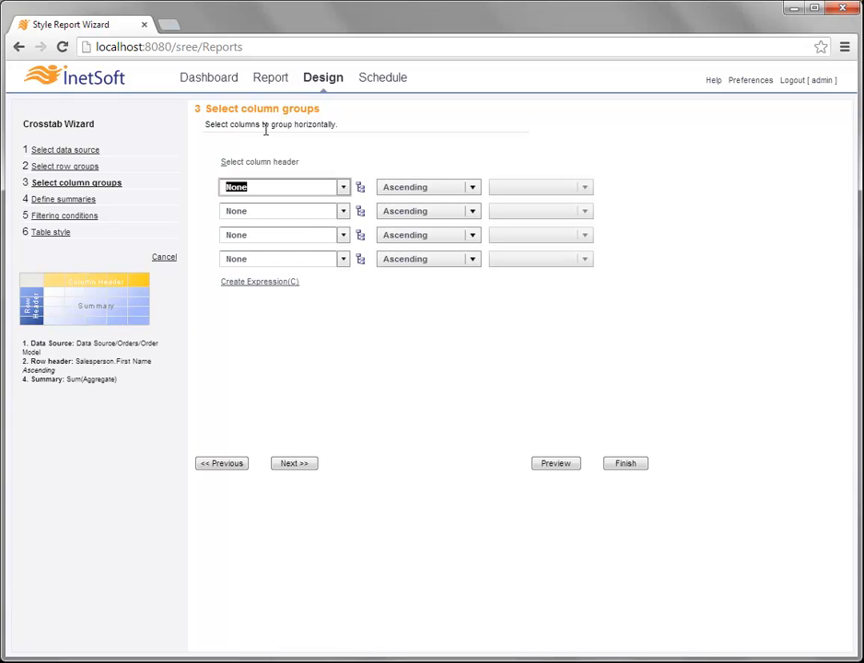
# - Set Product.Category as the first column group, leaving the second column group at None
pyautogui.click(343, 187)
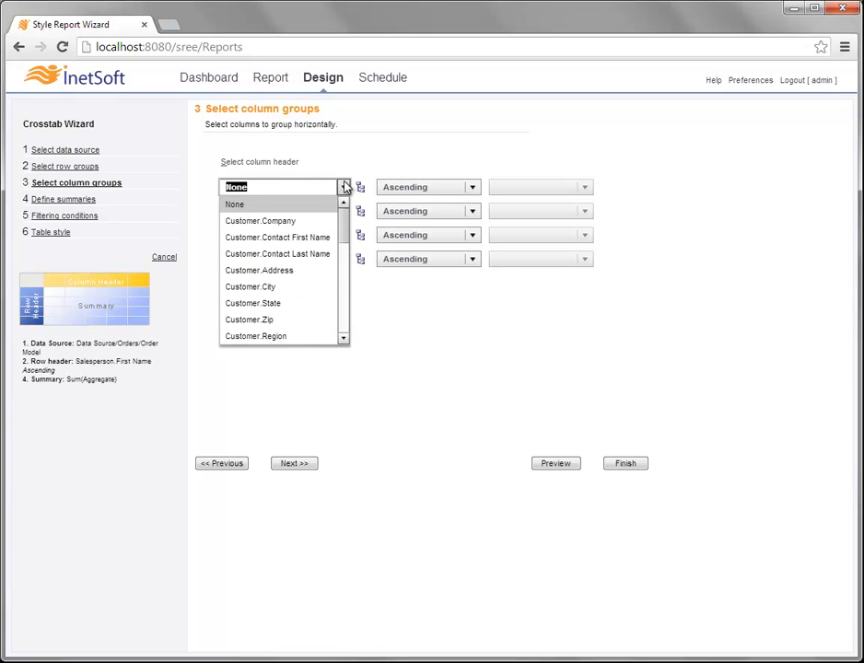
pyautogui.click(345, 282)
pyautogui.click(256, 303)
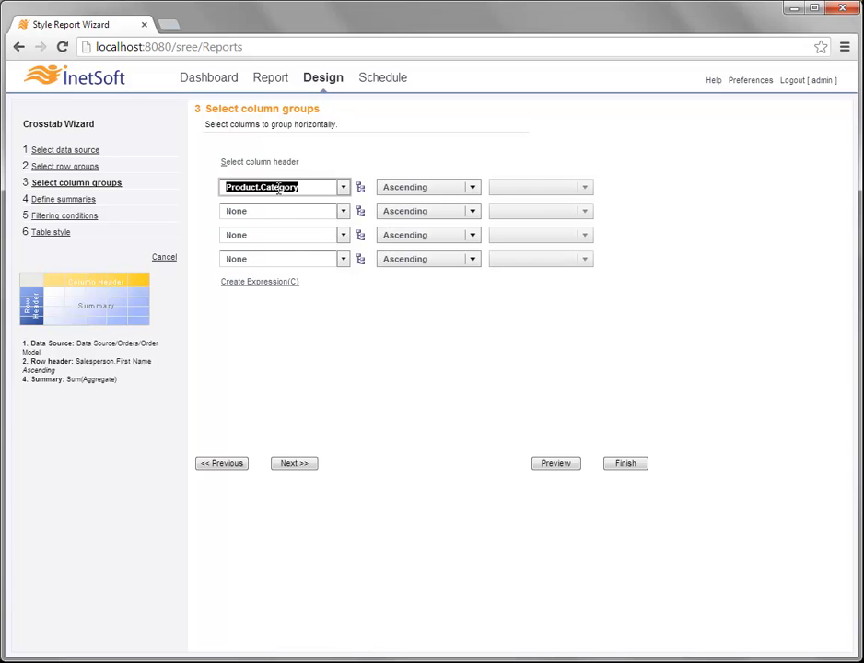
pyautogui.click(343, 214)
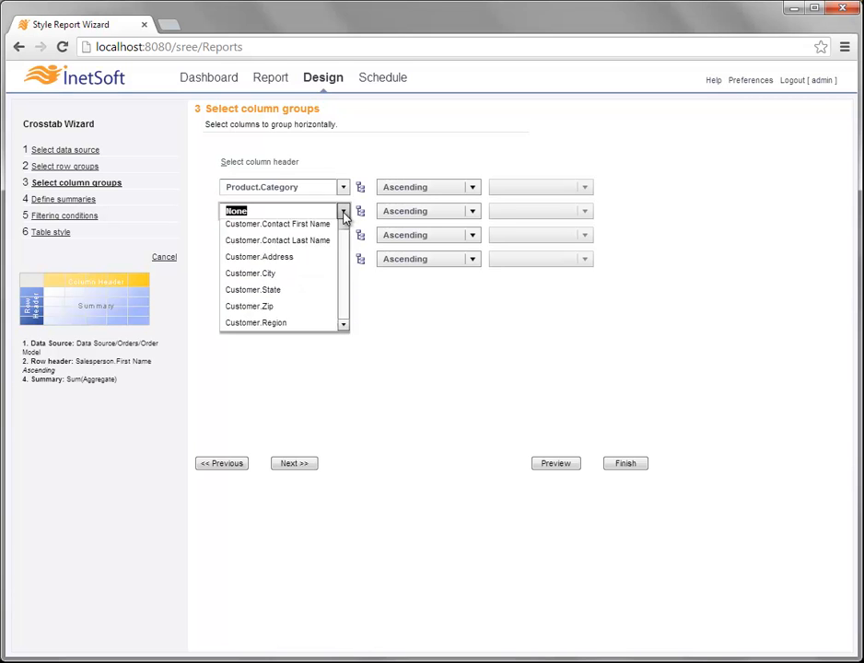
pyautogui.click(348, 300)
pyautogui.moveTo(344, 288); pyautogui.dragTo(344, 306)
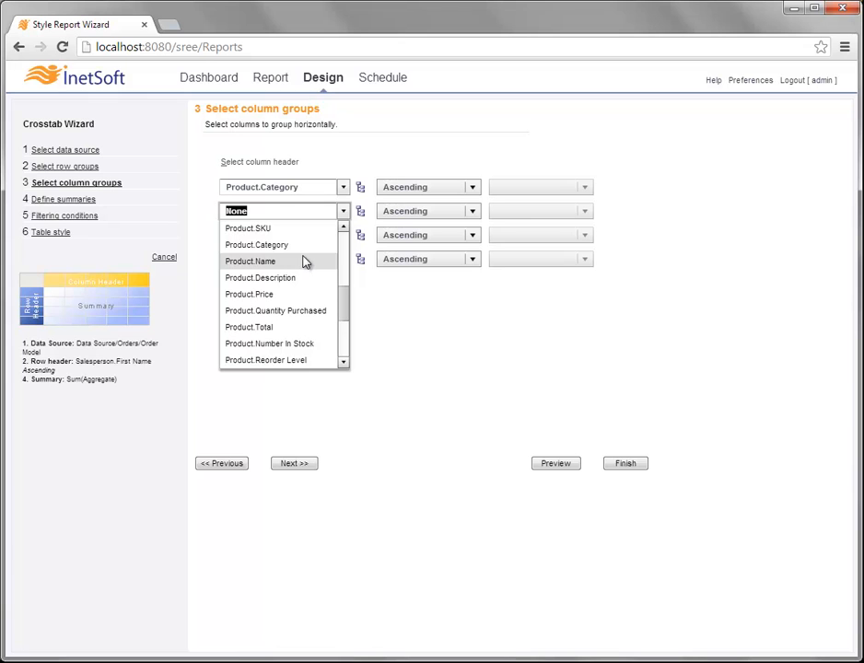
pyautogui.click(348, 162)
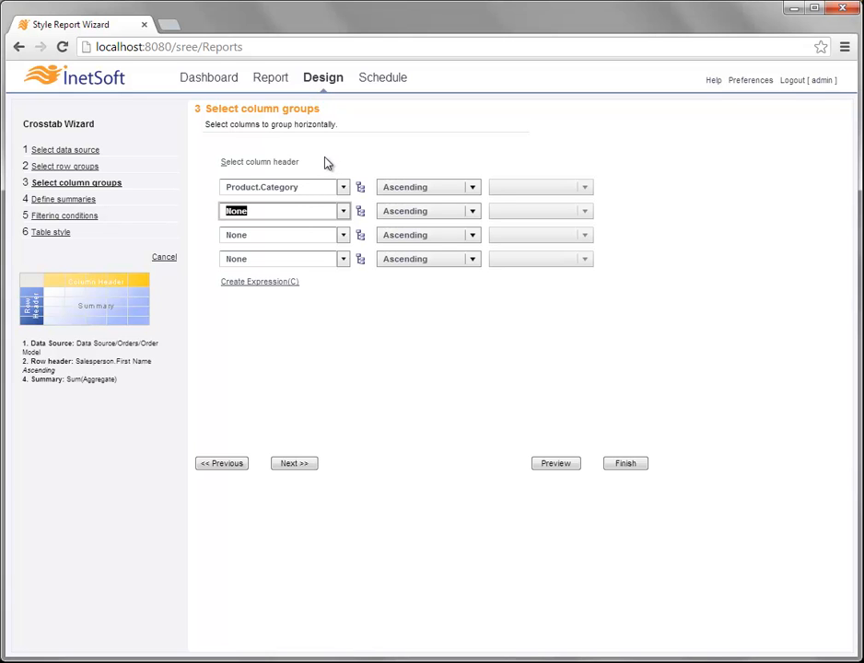
# - On the summaries step, summarize Product.Total with the Sum aggregation
pyautogui.click(311, 465)
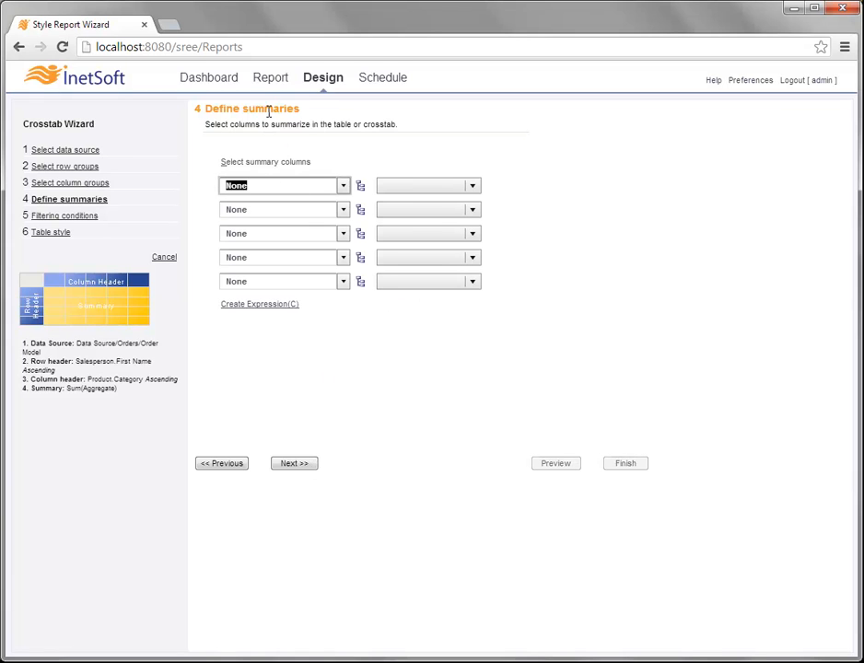
pyautogui.click(344, 187)
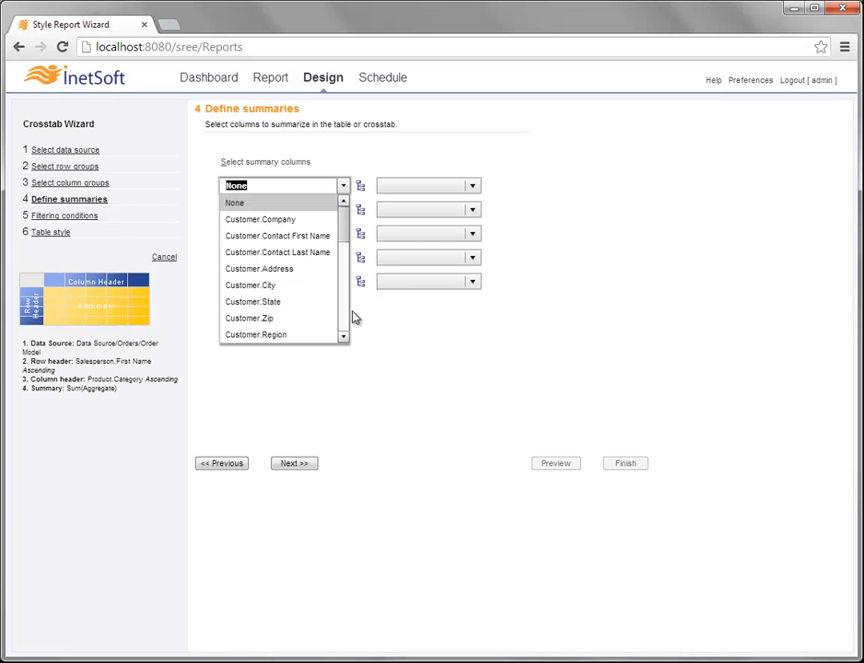
pyautogui.scroll(-4, 349, 322)
pyautogui.scroll(-4, 349, 321)
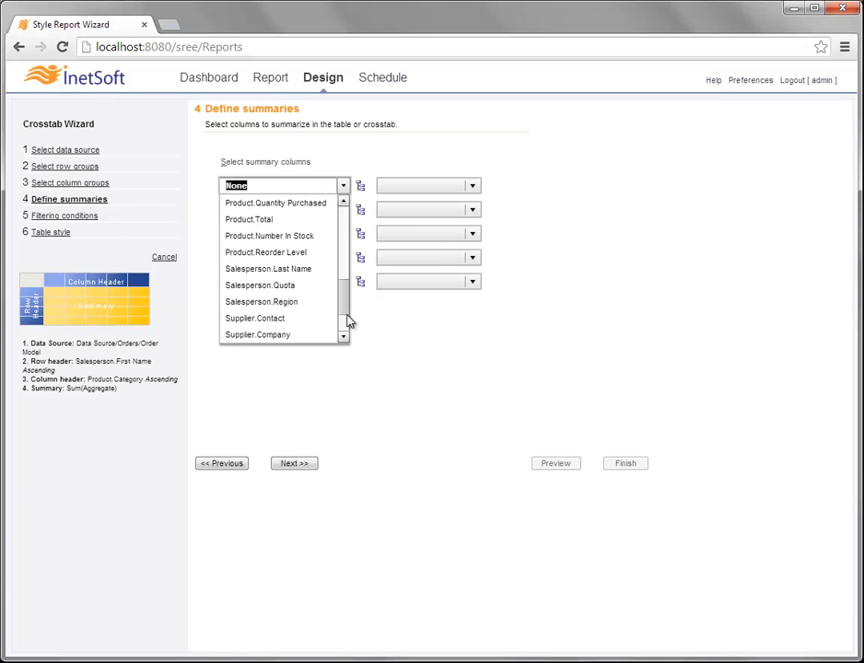
pyautogui.click(284, 220)
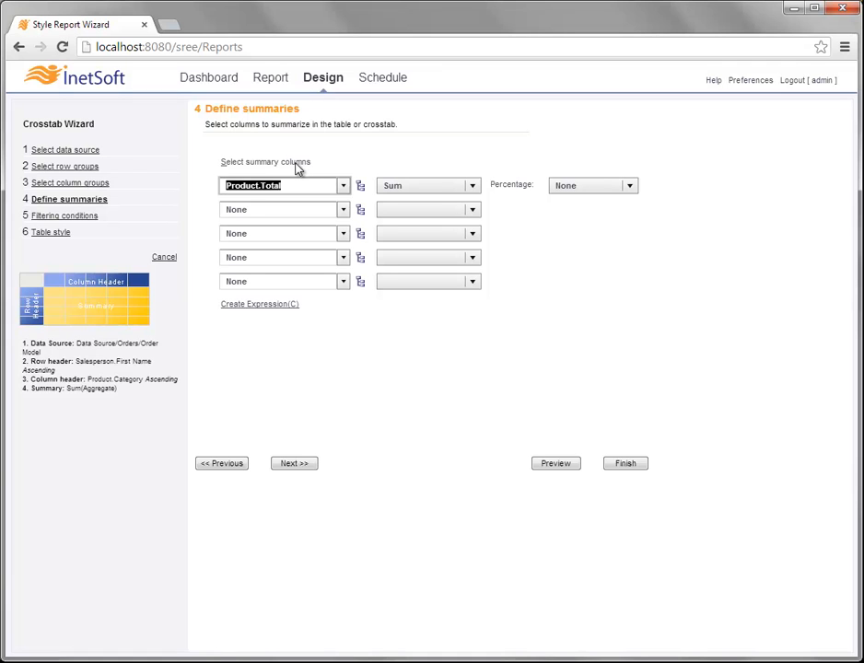
pyautogui.click(472, 187)
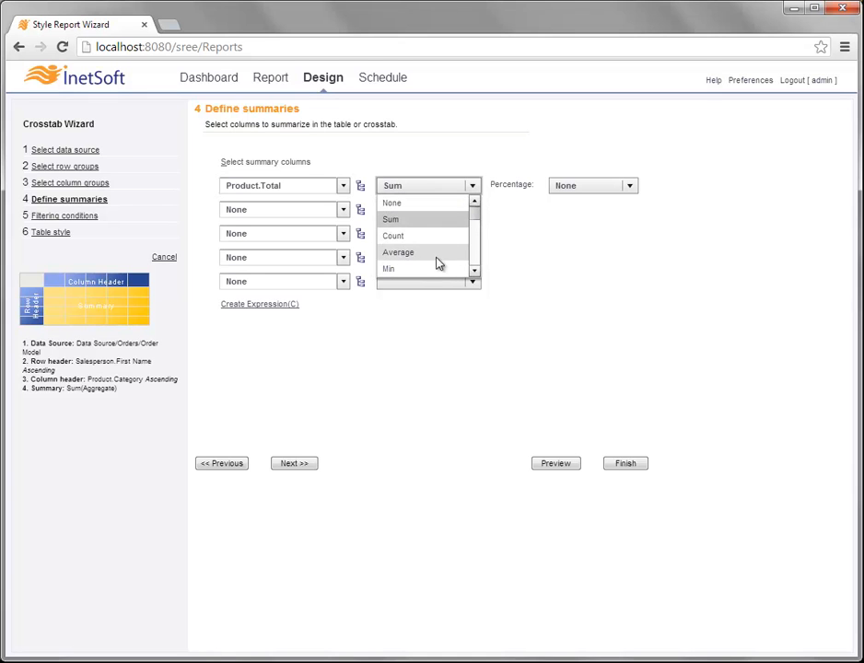
pyautogui.click(412, 221)
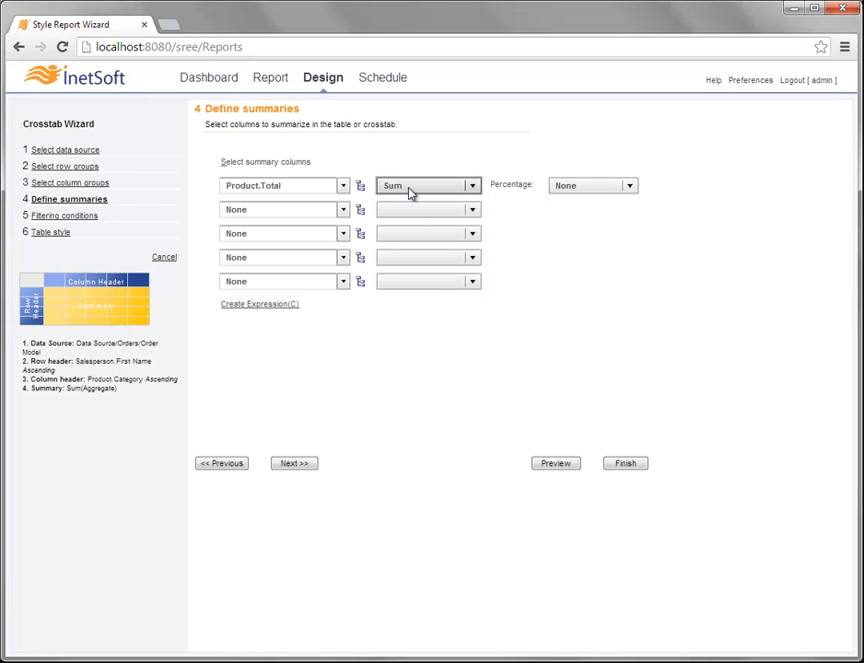
# - Append the filter condition Order.Date in range 'This year'
pyautogui.click(304, 464)
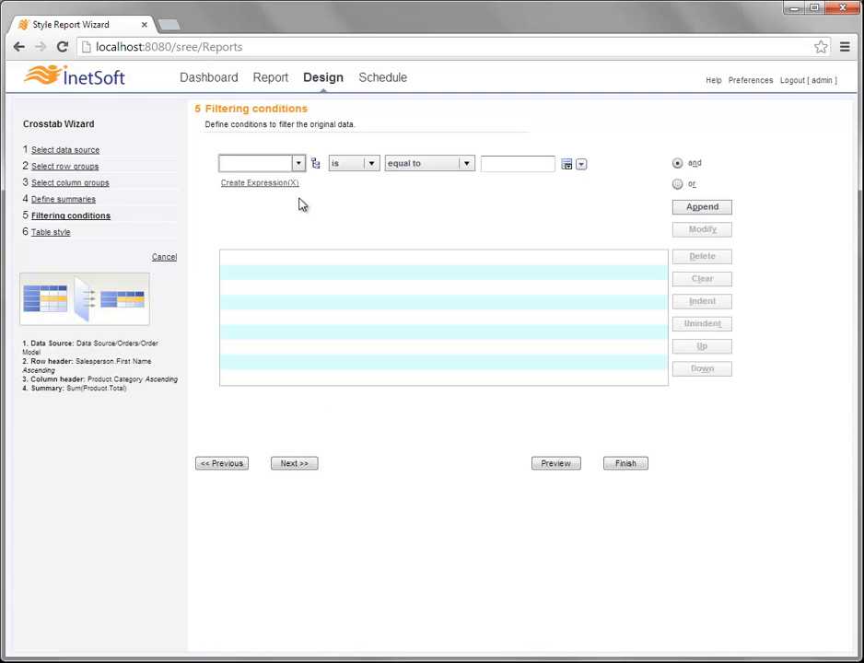
pyautogui.click(298, 163)
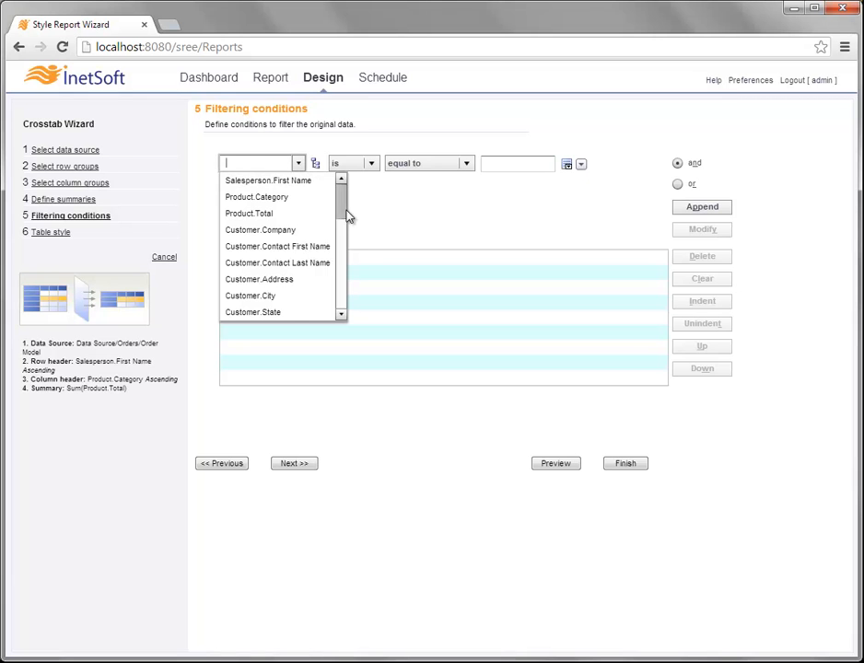
pyautogui.moveTo(347, 214); pyautogui.dragTo(333, 241)
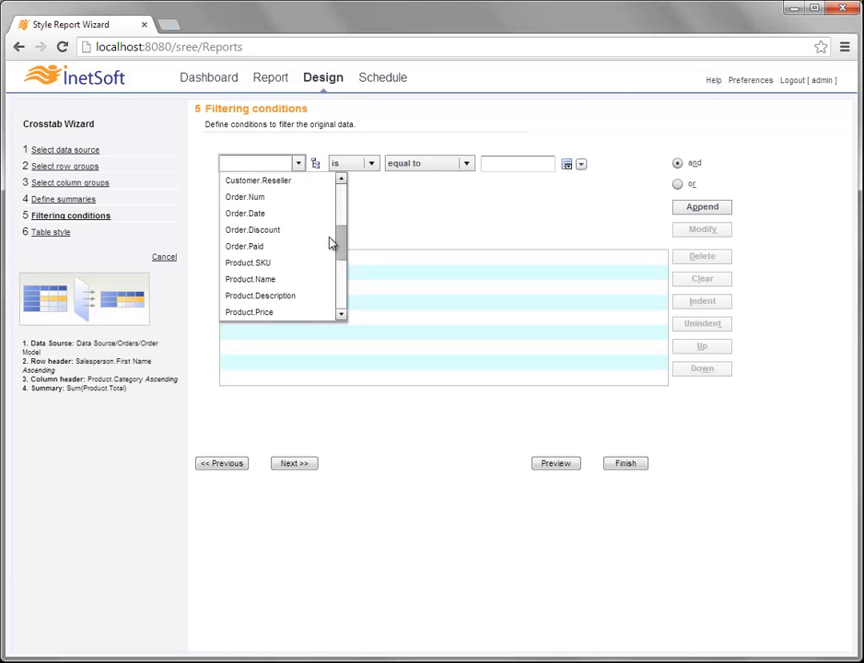
pyautogui.click(275, 219)
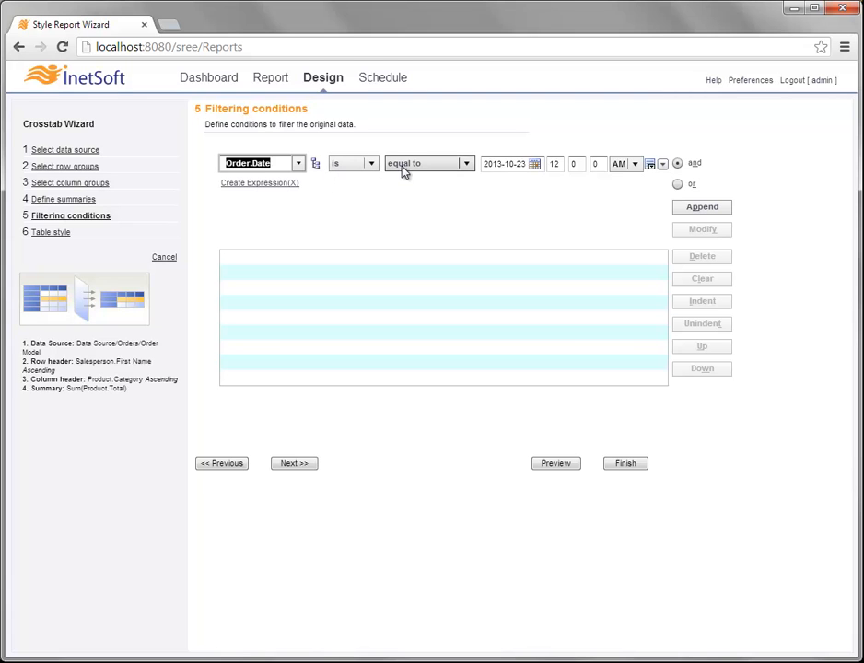
pyautogui.click(428, 166)
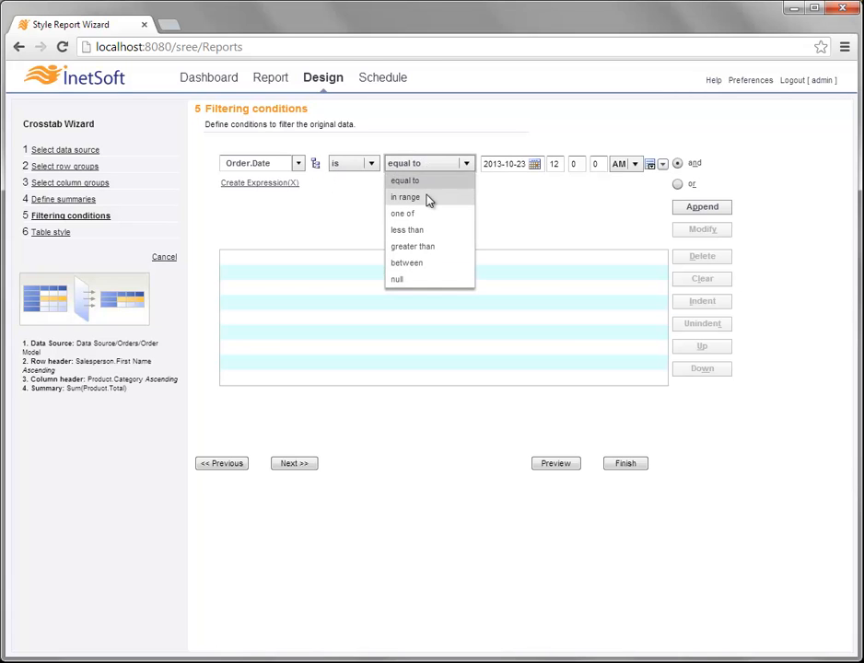
pyautogui.click(430, 198)
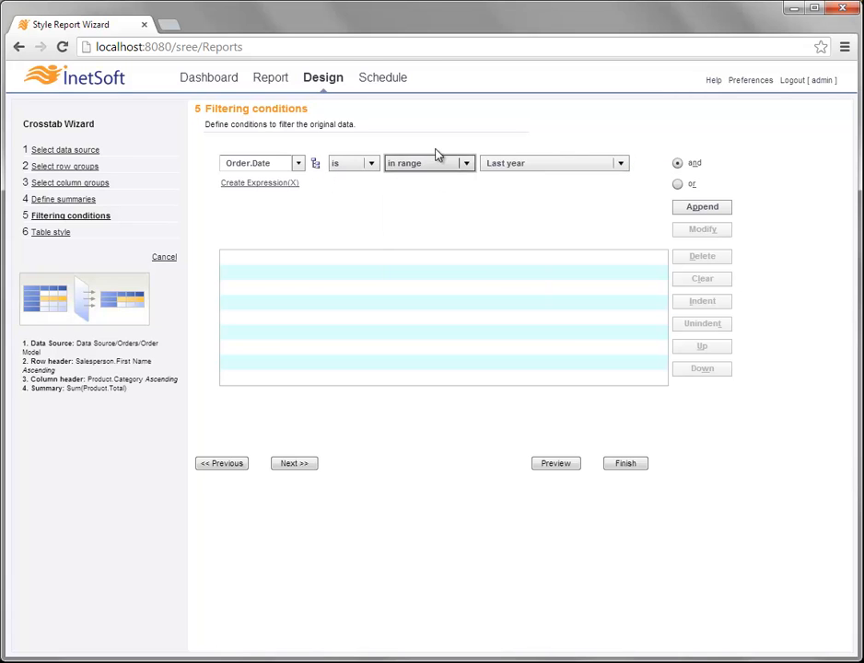
pyautogui.click(550, 166)
pyautogui.click(548, 197)
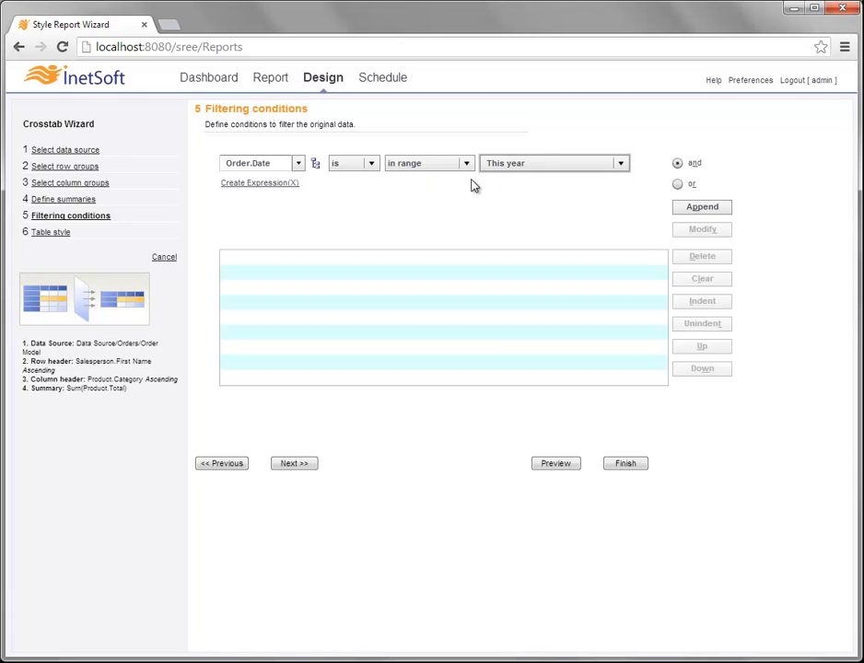
pyautogui.click(717, 208)
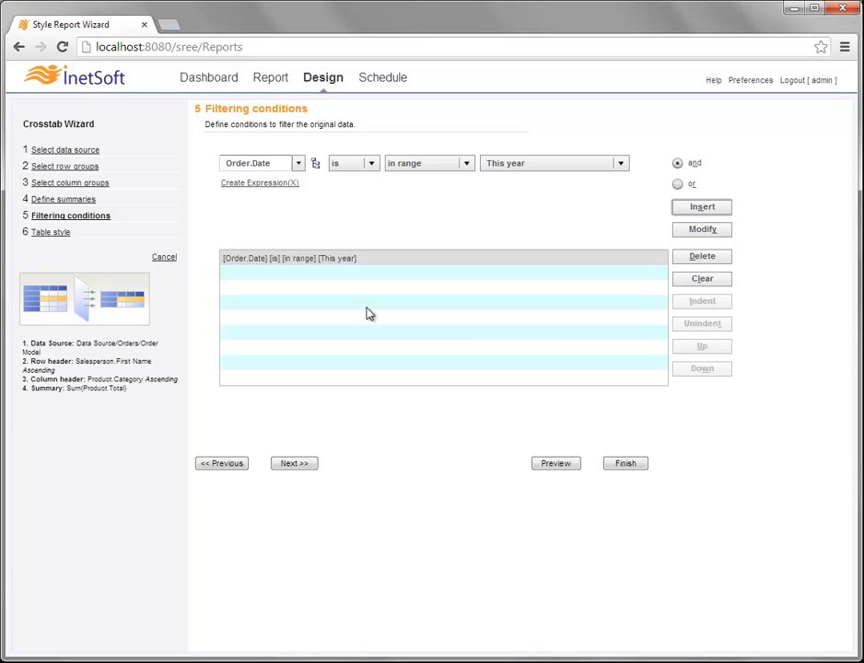
# - From the Blue table styles, preview Dark Header Borders, then select Light Header Borders
pyautogui.click(295, 465)
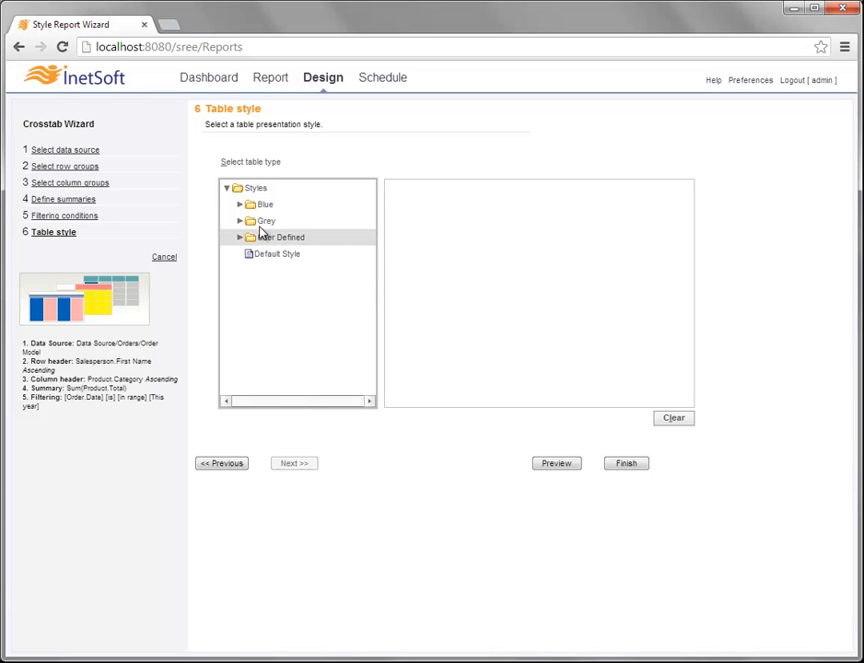
pyautogui.click(241, 206)
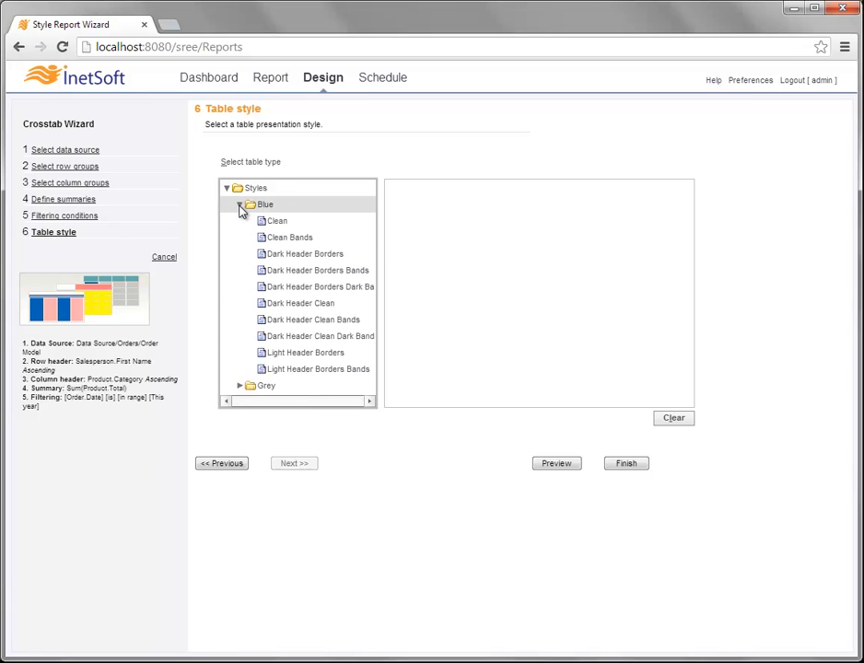
pyautogui.moveTo(372, 236); pyautogui.dragTo(377, 259)
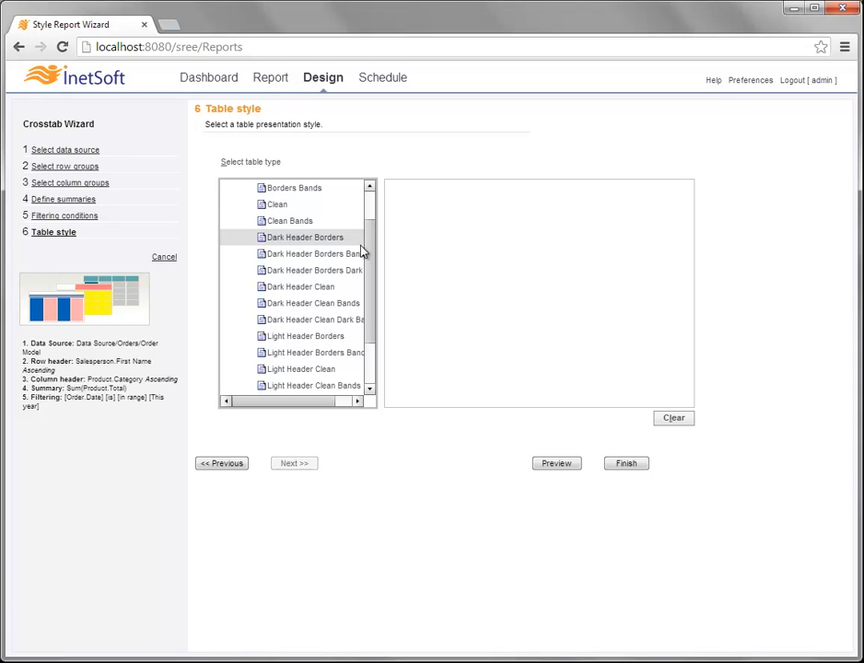
pyautogui.click(338, 241)
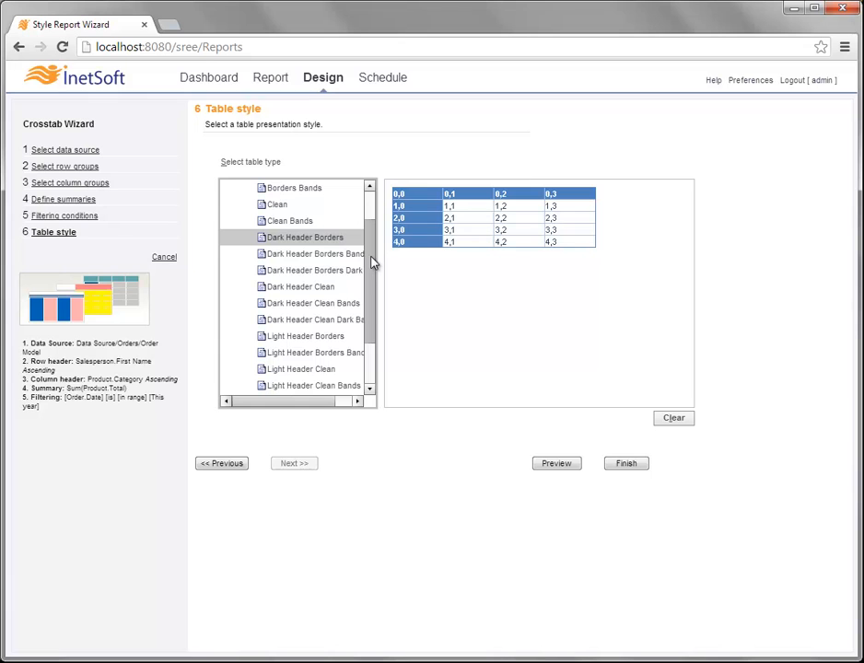
pyautogui.click(310, 341)
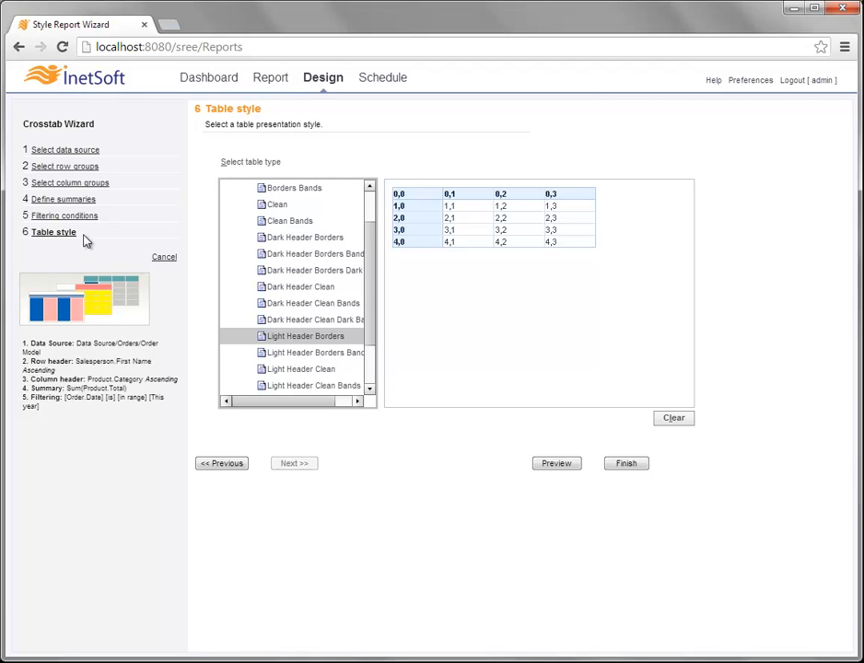
# - Finish the Crosstab Wizard for dollar totals by salesperson and category, then run it on live data
pyautogui.click(629, 463)
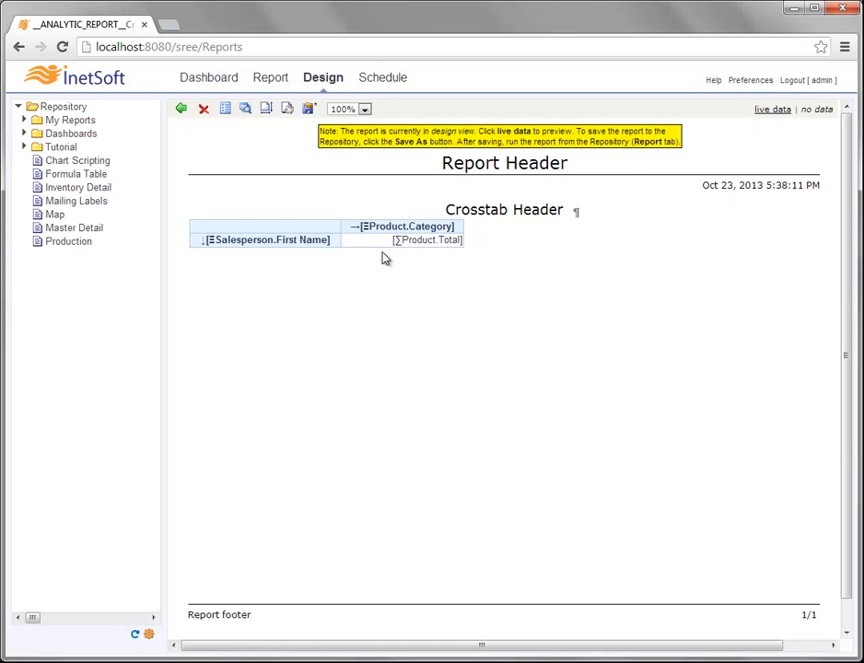
pyautogui.click(773, 112)
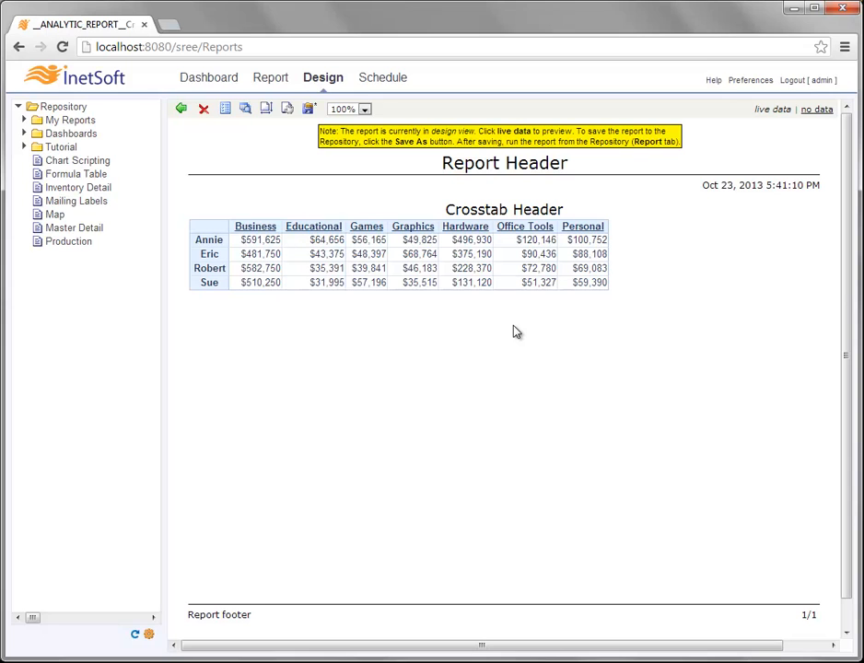
# - Save the report as 'Ad Hoc Report' in the repository root folder /
pyautogui.click(310, 110)
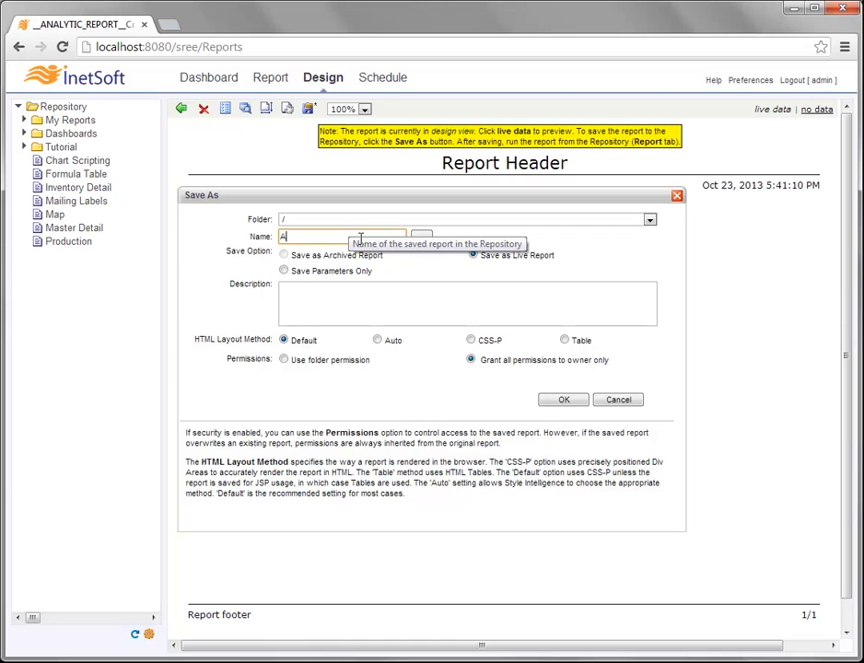
pyautogui.write('Ad Hoc Report')
pyautogui.click(543, 222)
pyautogui.click(295, 242)
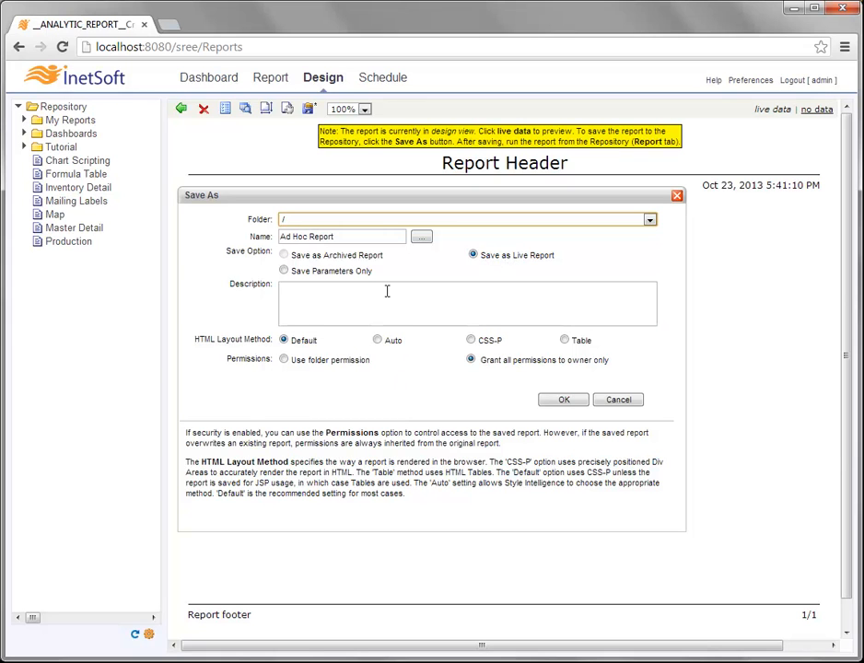
pyautogui.click(564, 400)
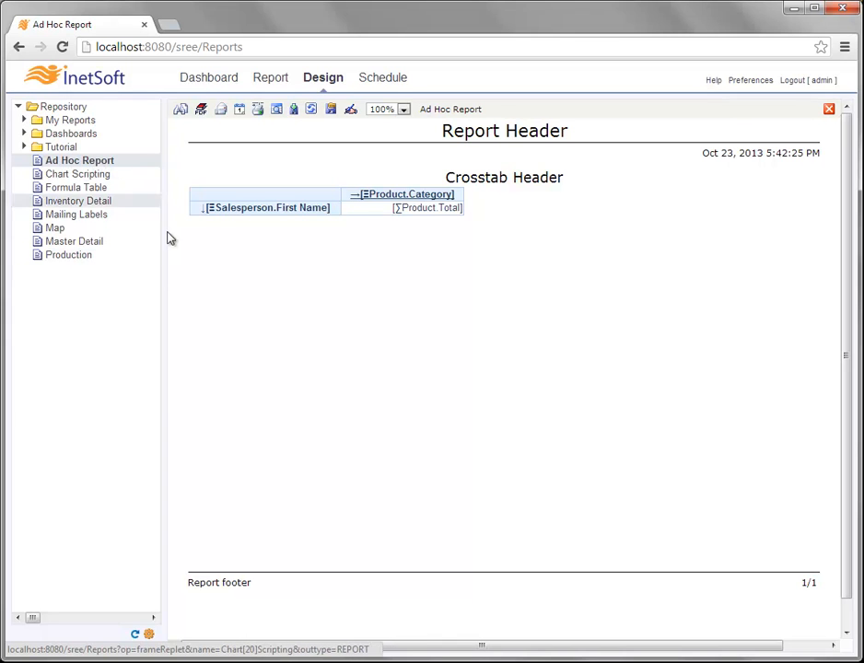
# - Leave the Design workspace and go to the Report page listing saved reports
pyautogui.click(326, 81)
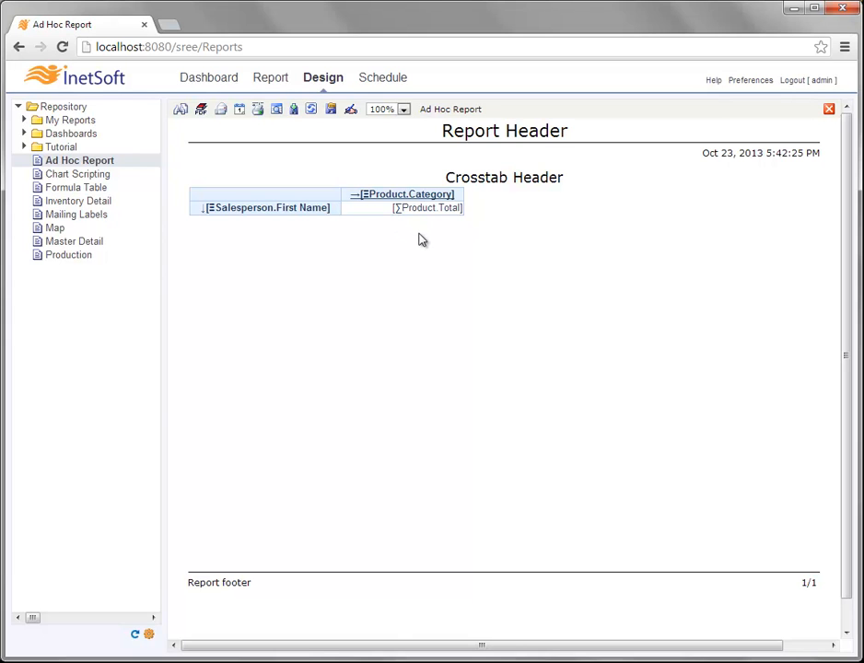
pyautogui.click(273, 79)
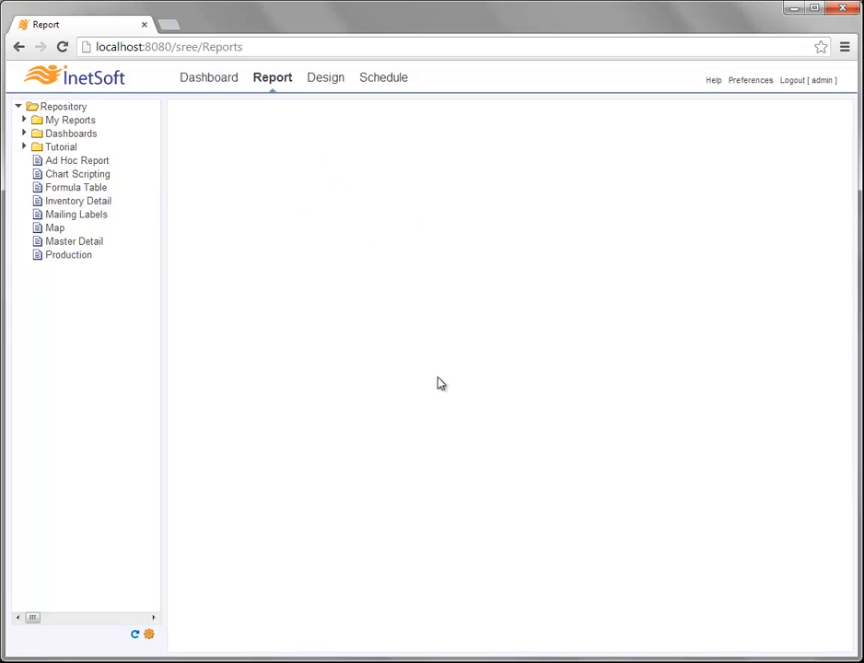
# - Open Ad Hoc Report from the Repository tree and switch it into ad hoc editing
pyautogui.click(97, 164)
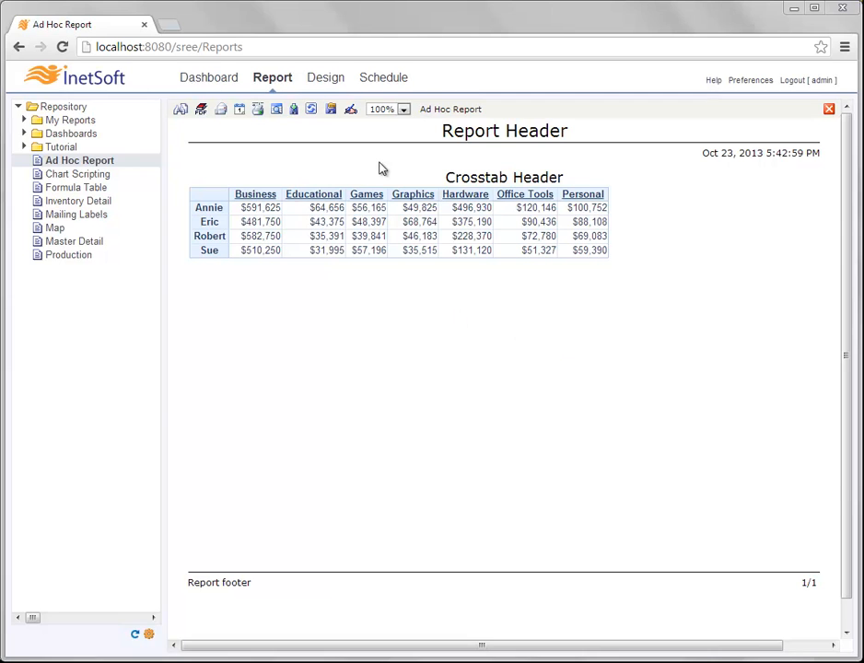
pyautogui.click(351, 110)
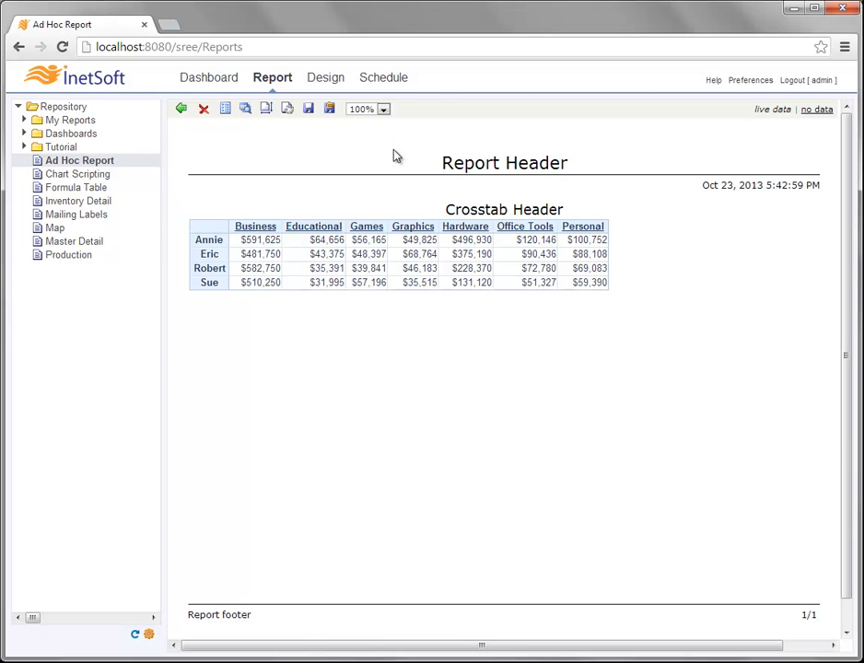
# - Re-enter ad hoc editing and select the Report Header title to show its Verdana-PLAIN-20 properties
pyautogui.click(181, 110)
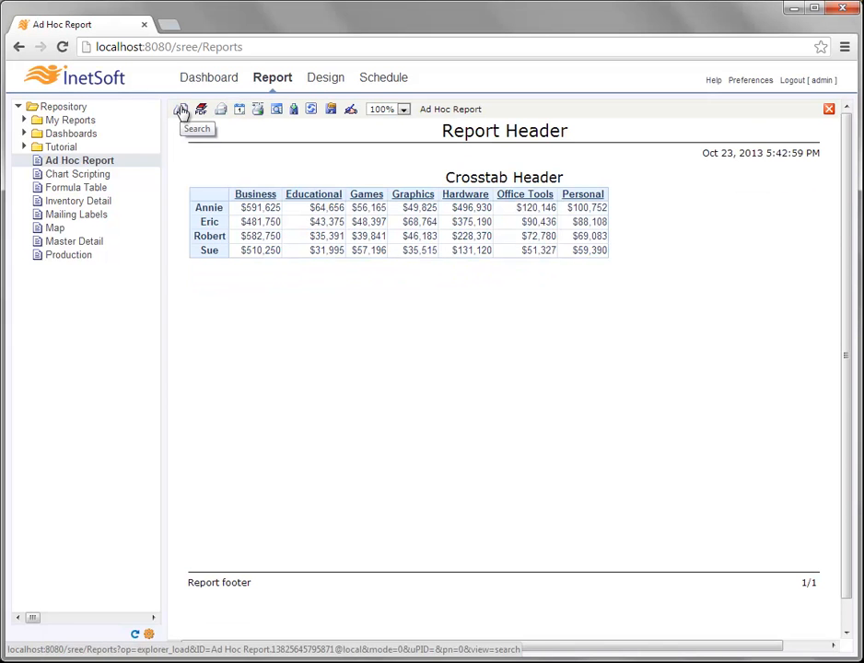
pyautogui.click(351, 111)
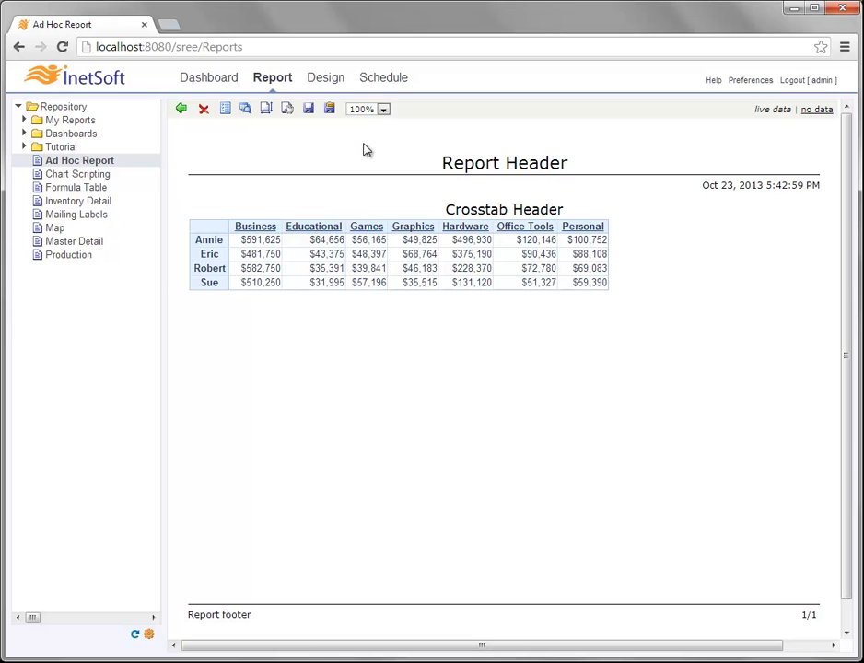
pyautogui.click(498, 163)
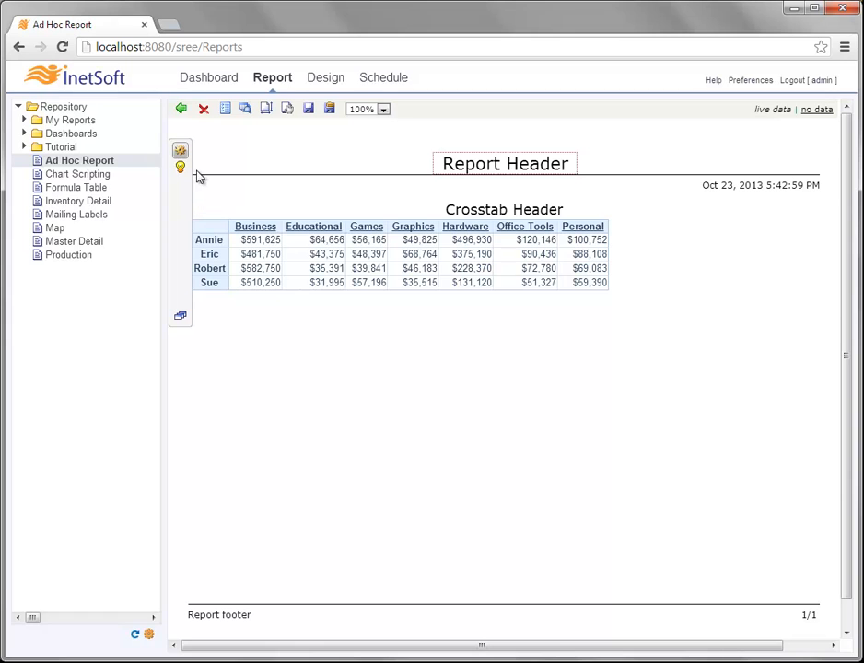
pyautogui.click(512, 211)
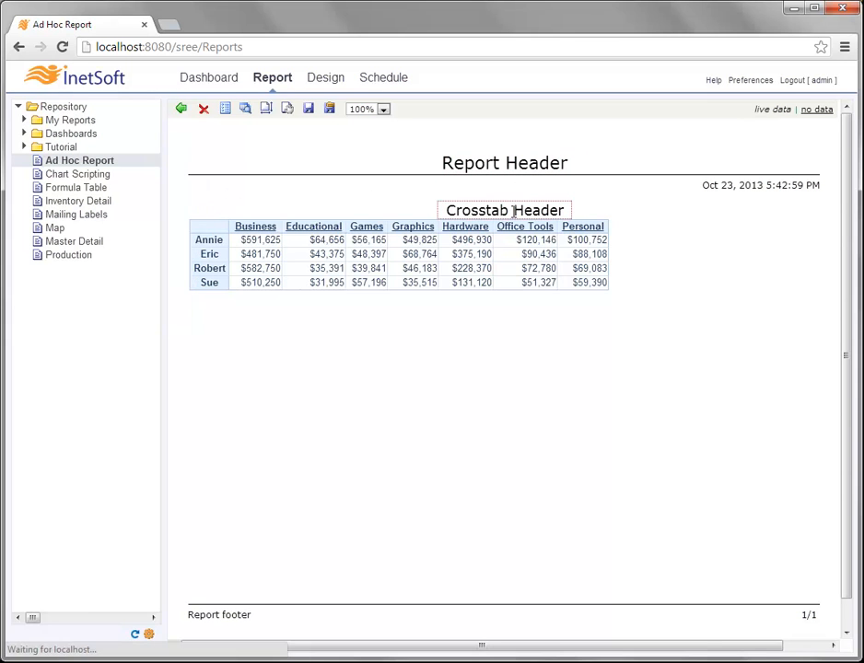
pyautogui.click(472, 258)
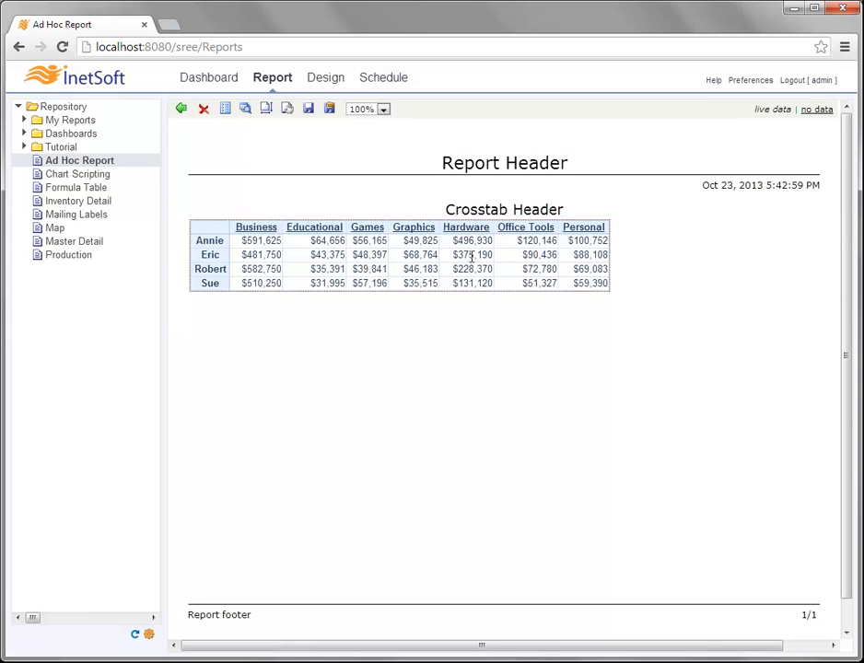
pyautogui.click(490, 211)
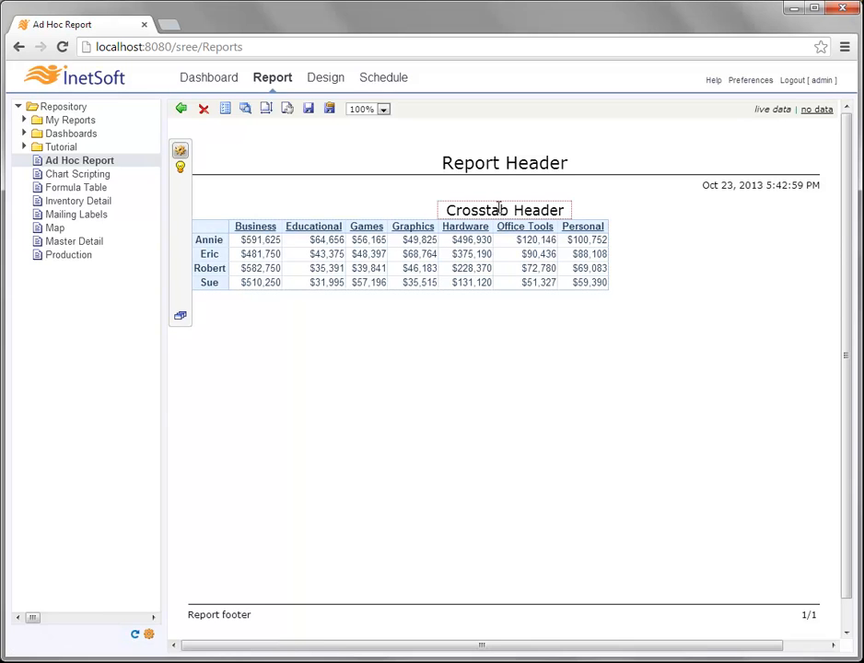
pyautogui.click(511, 161)
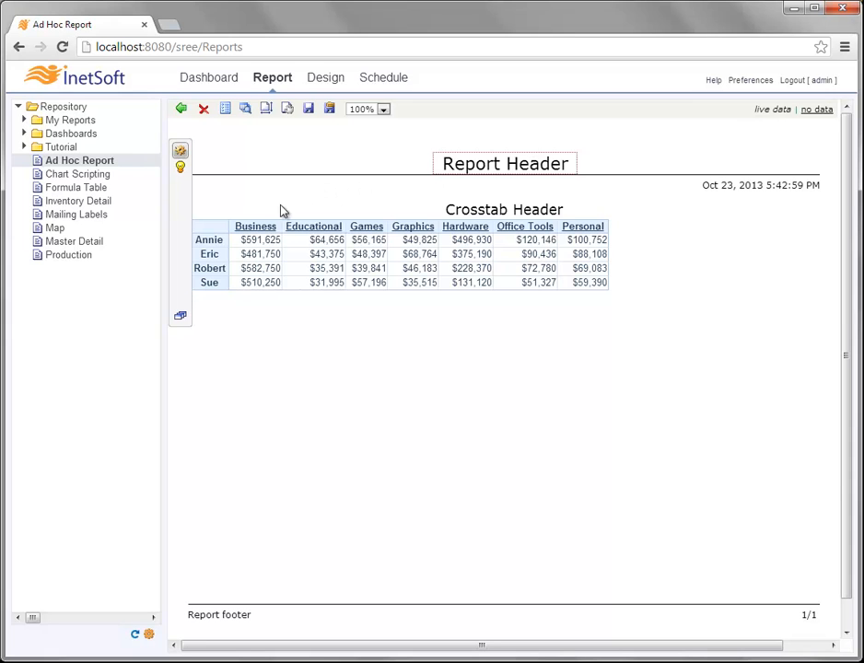
pyautogui.moveTo(189, 208)
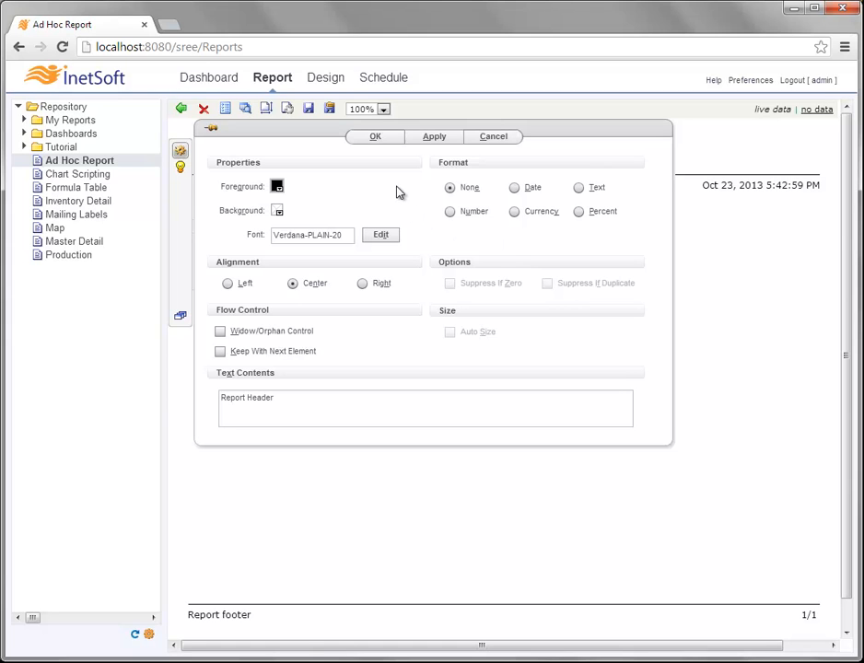
# - Open and close the title's Highlights dialog without adding a rule, then reselect Report Header
pyautogui.click(182, 170)
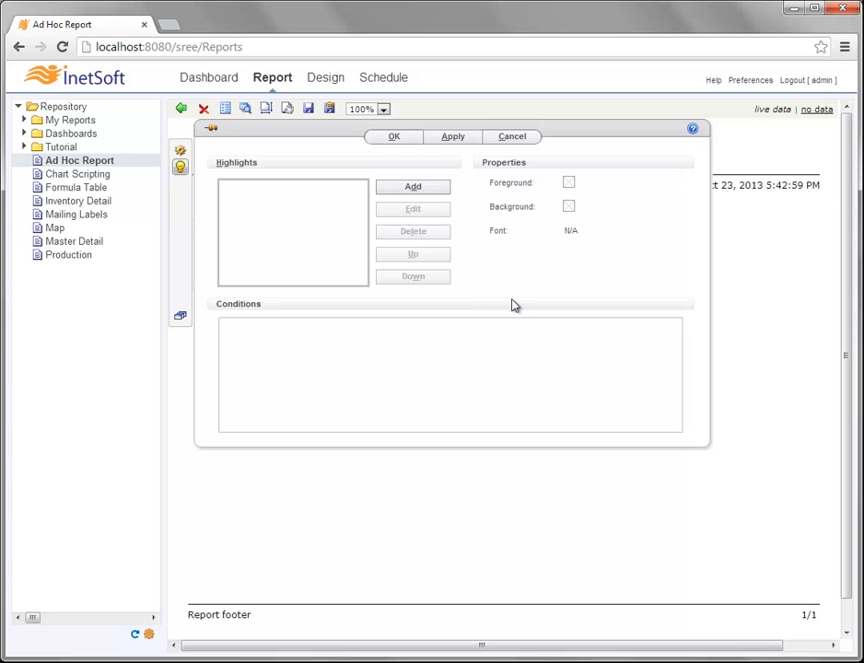
pyautogui.click(803, 270)
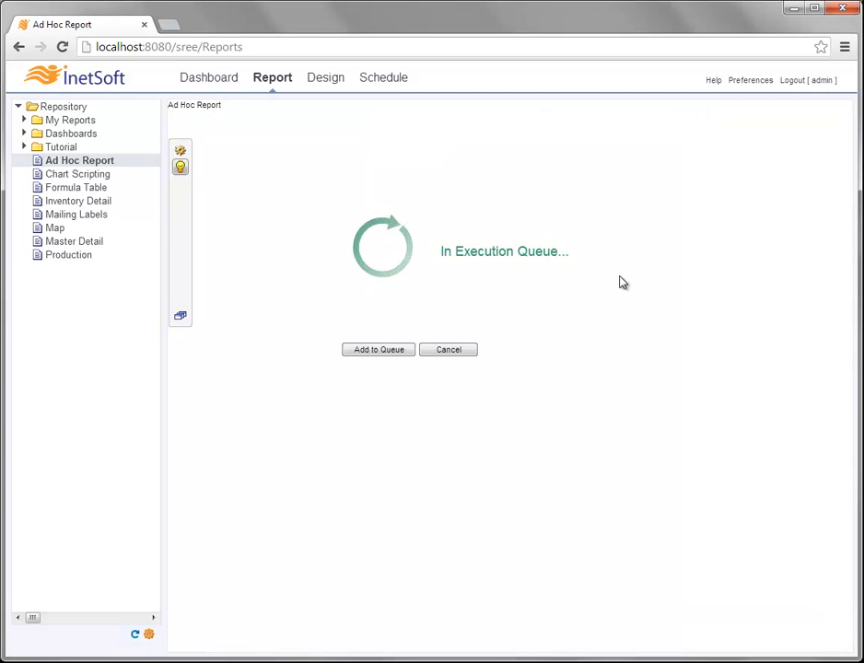
pyautogui.click(536, 173)
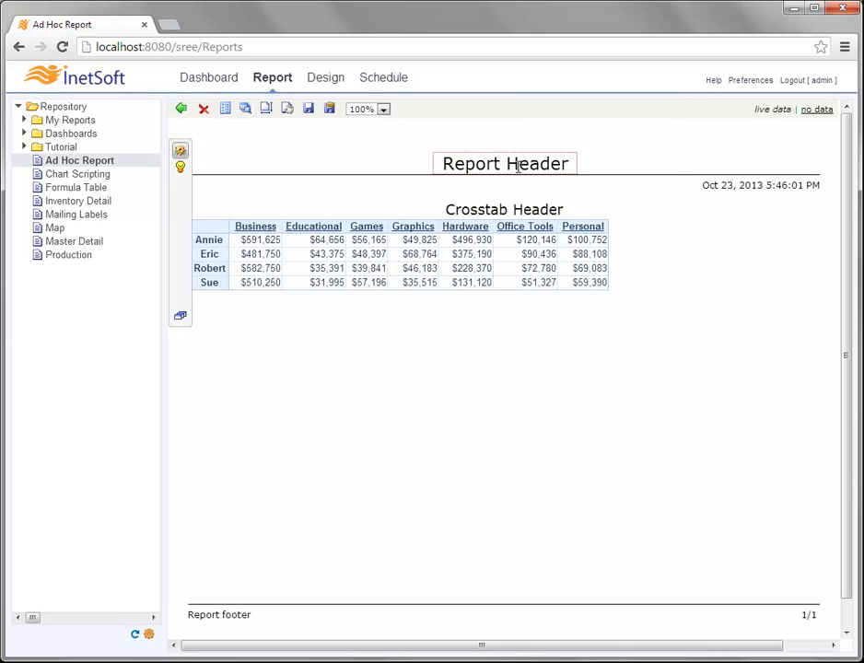
pyautogui.click(498, 206)
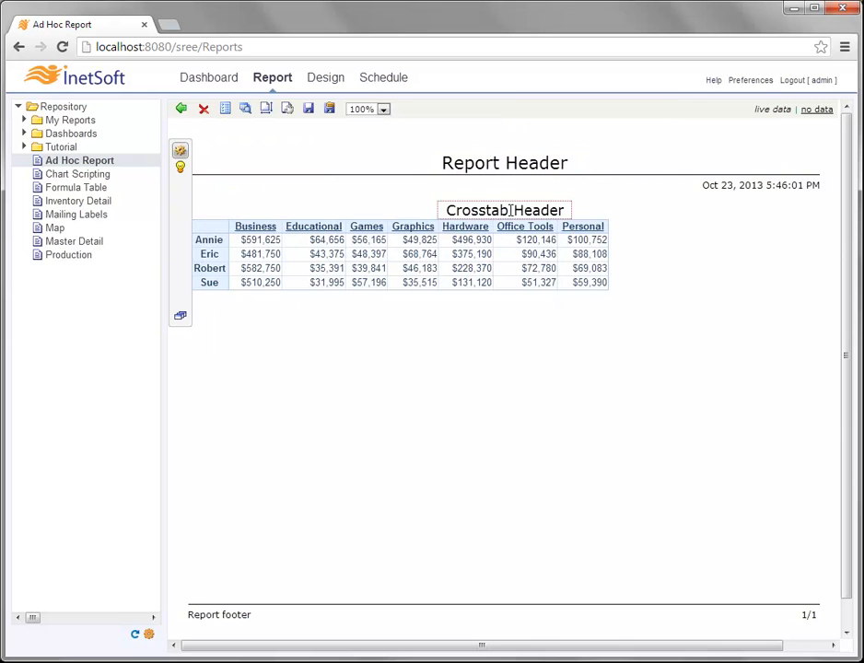
pyautogui.rightClick(492, 210)
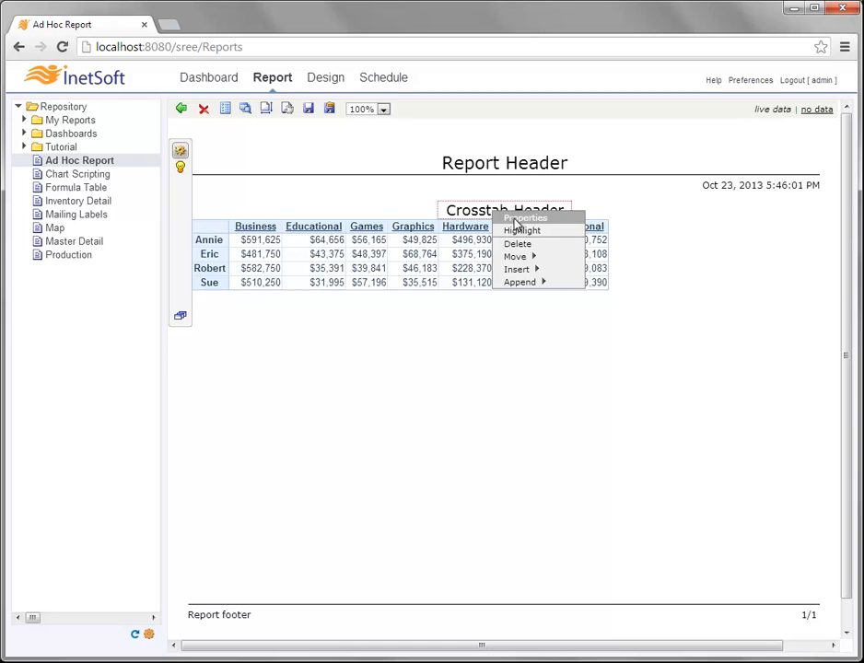
pyautogui.moveTo(534, 257)
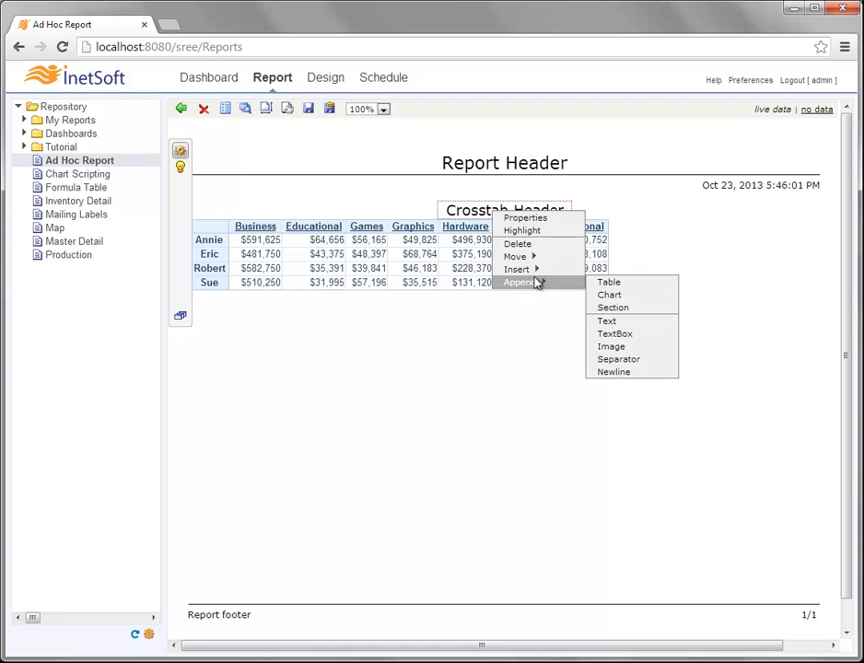
pyautogui.click(559, 219)
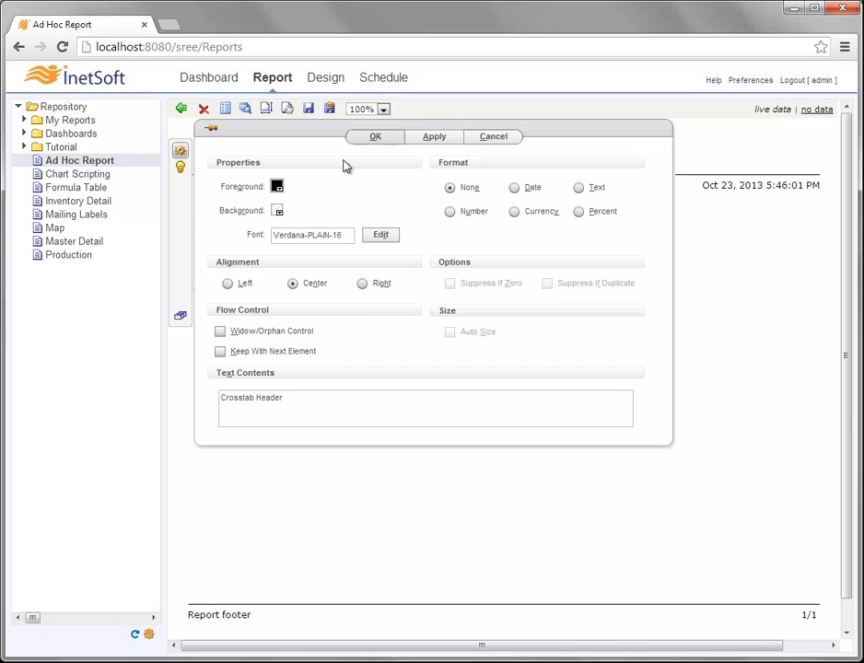
pyautogui.click(754, 253)
pyautogui.click(499, 164)
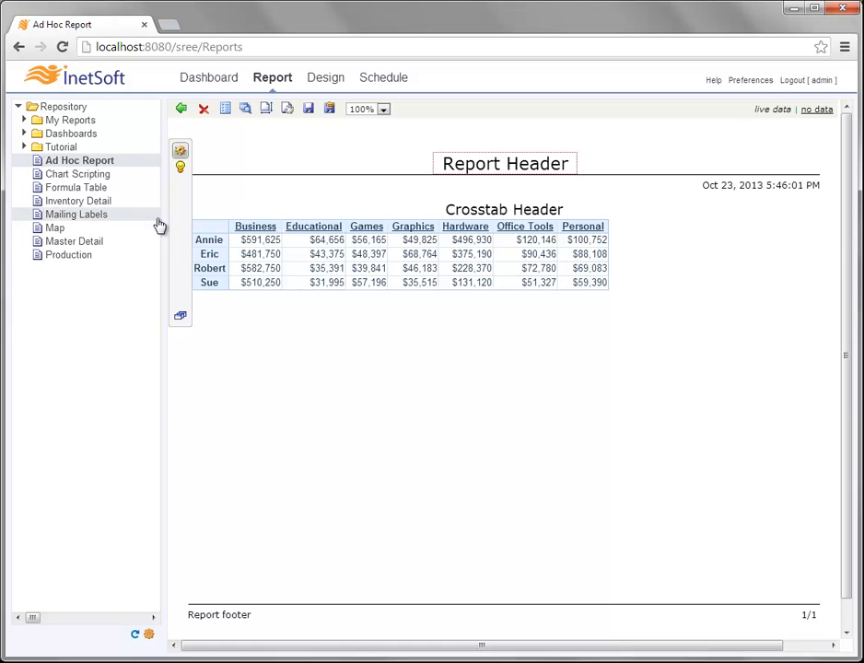
# - Replace the Report Header text contents with 'Sales by Category Report' and apply the change
pyautogui.moveTo(180, 221)
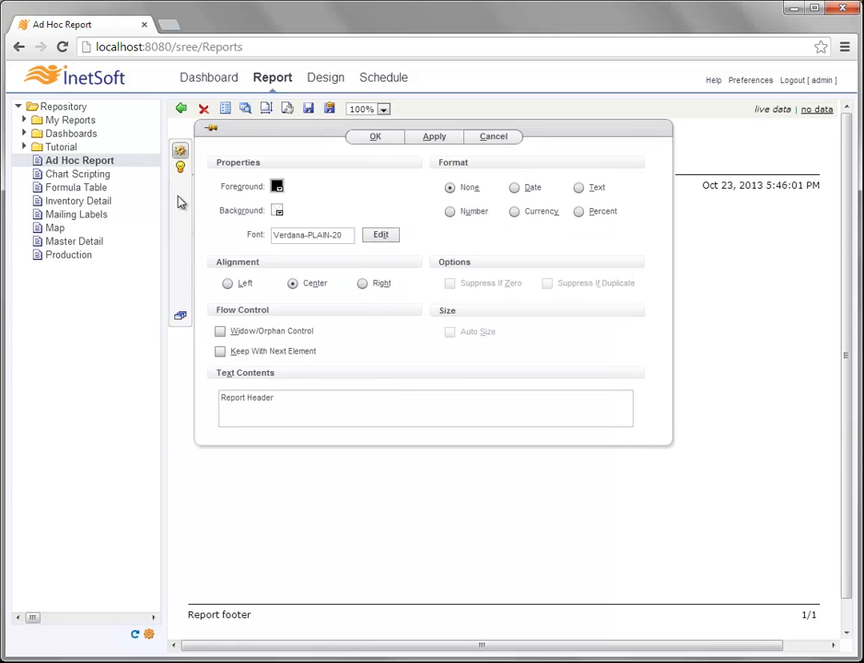
pyautogui.click(286, 399)
pyautogui.doubleClick(243, 397)
pyautogui.moveTo(246, 397); pyautogui.dragTo(313, 394)
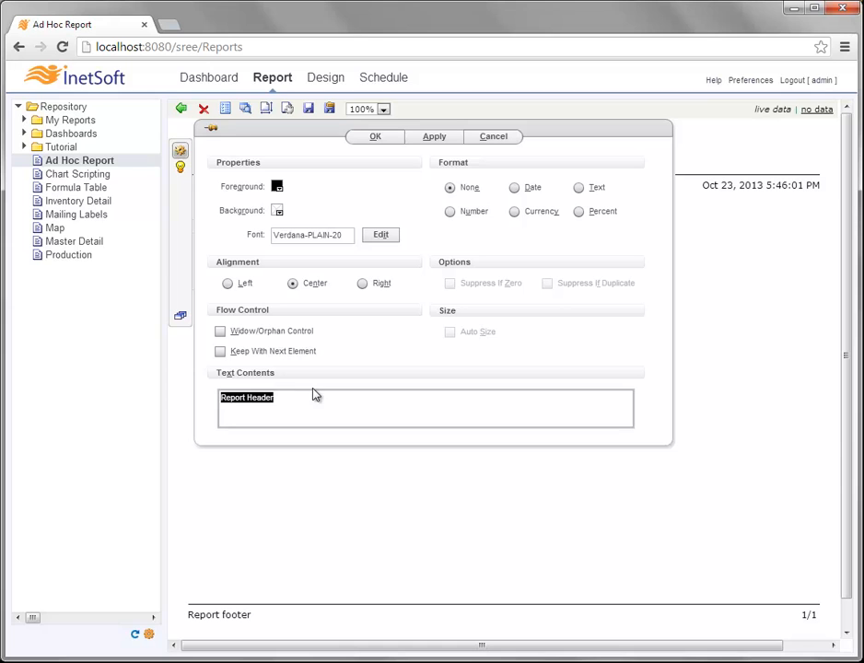
pyautogui.write('Sale')
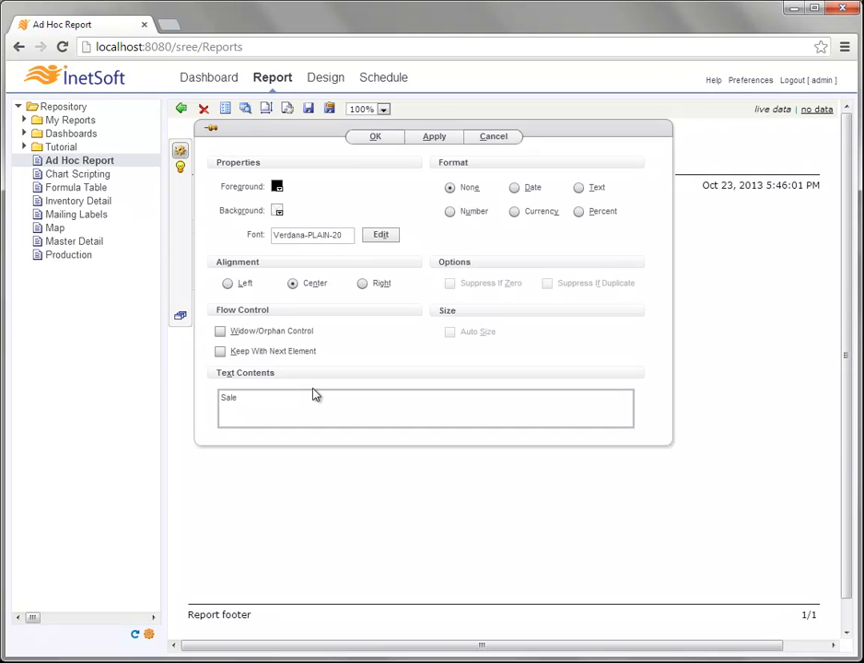
pyautogui.write('s by Category Report')
pyautogui.click(442, 137)
pyautogui.click(375, 136)
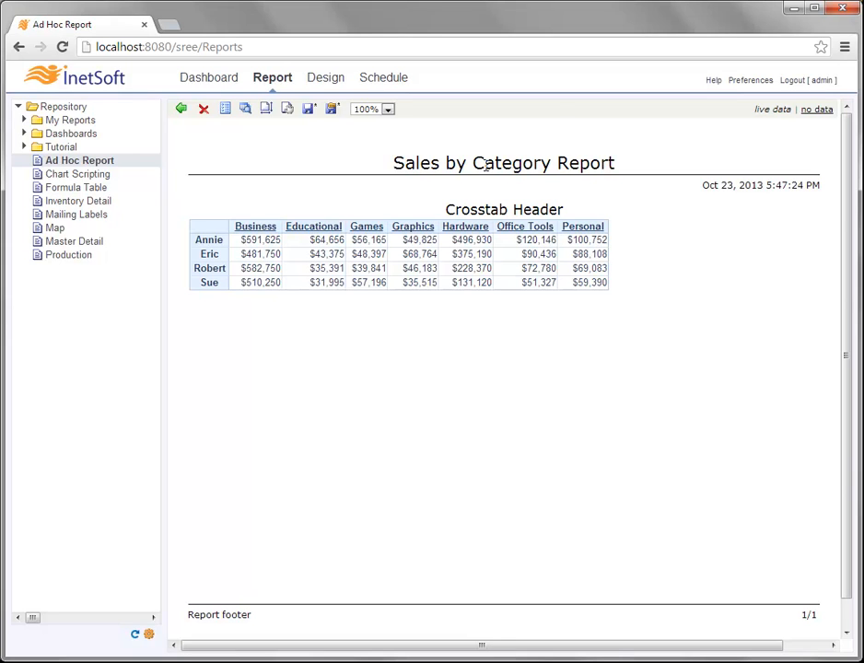
pyautogui.click(493, 209)
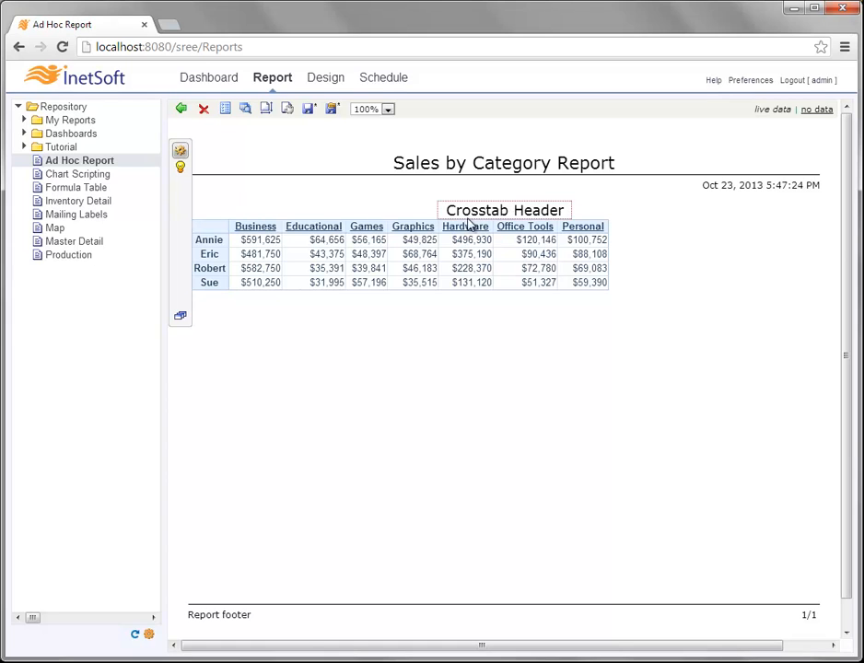
# - Delete the Crosstab Header text so the crosstab sits directly under the title
pyautogui.rightClick(505, 210)
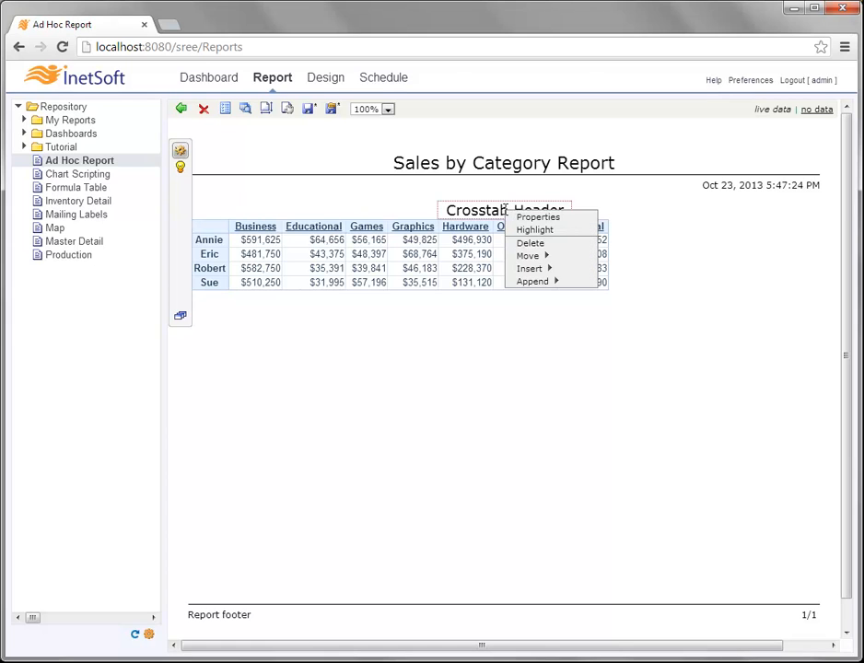
pyautogui.click(555, 243)
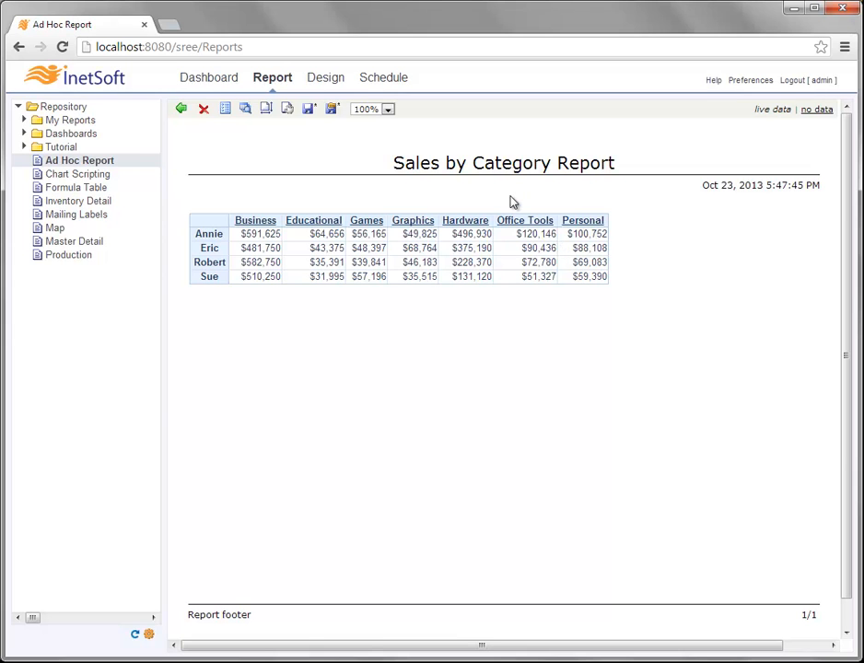
# - Set the sales crosstab table's Alignment property to Center
pyautogui.click(454, 250)
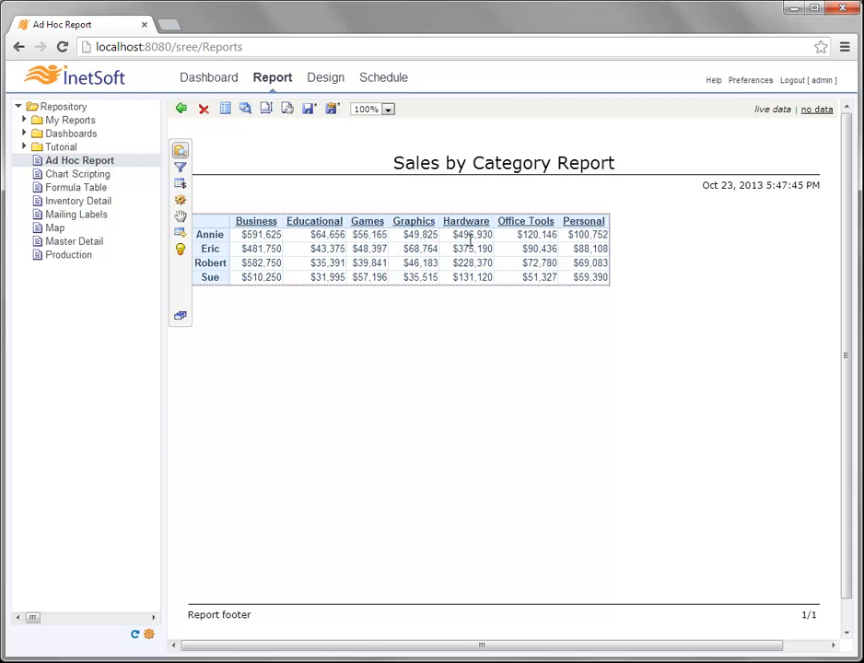
pyautogui.click(182, 194)
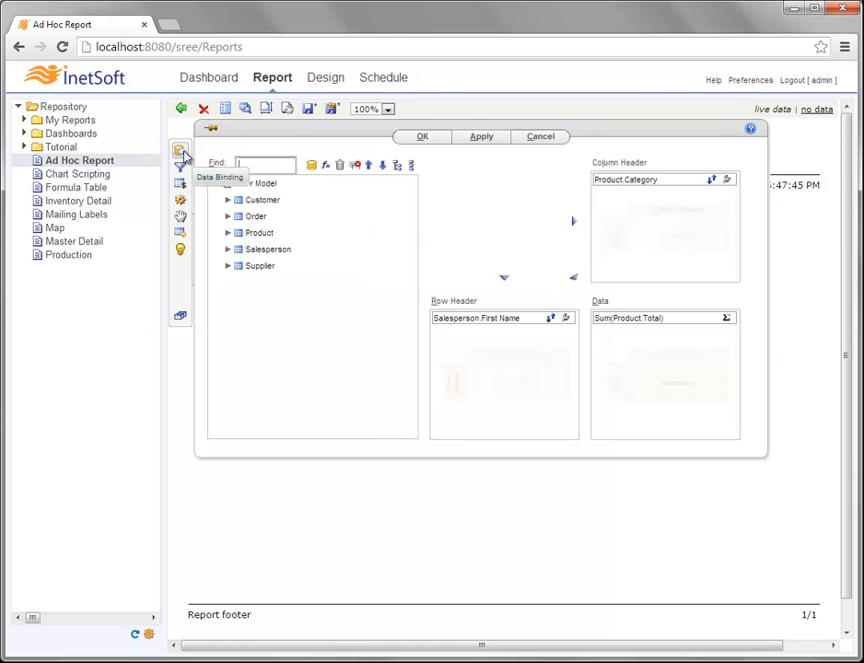
pyautogui.click(181, 201)
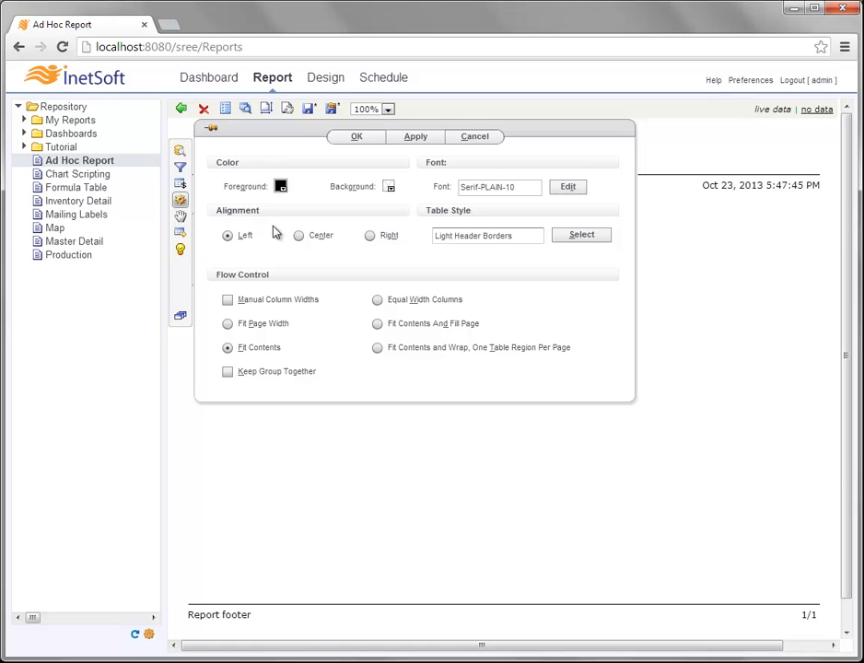
pyautogui.click(301, 238)
pyautogui.click(381, 136)
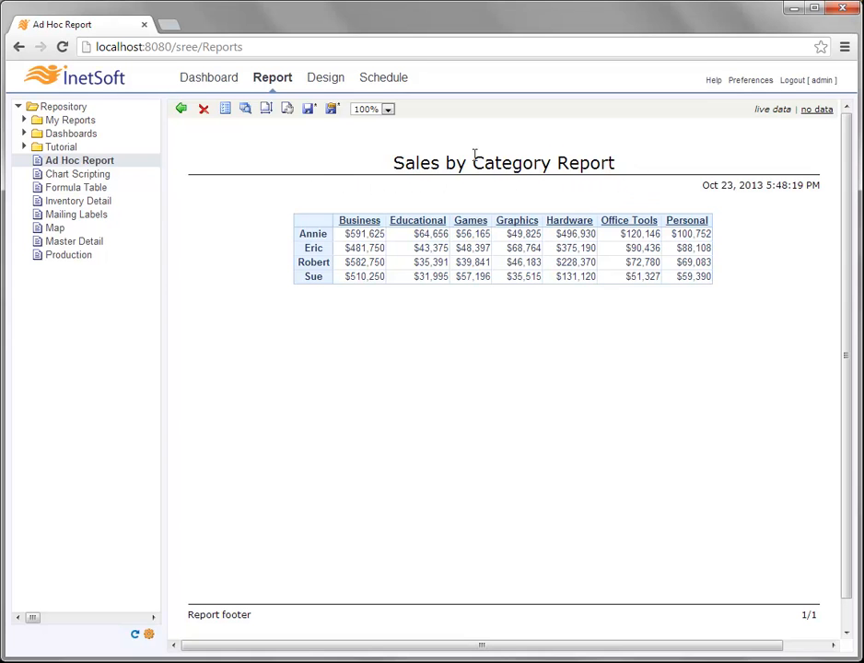
# - Delete the horizontal line beneath the Sales by Category Report title
pyautogui.click(632, 180)
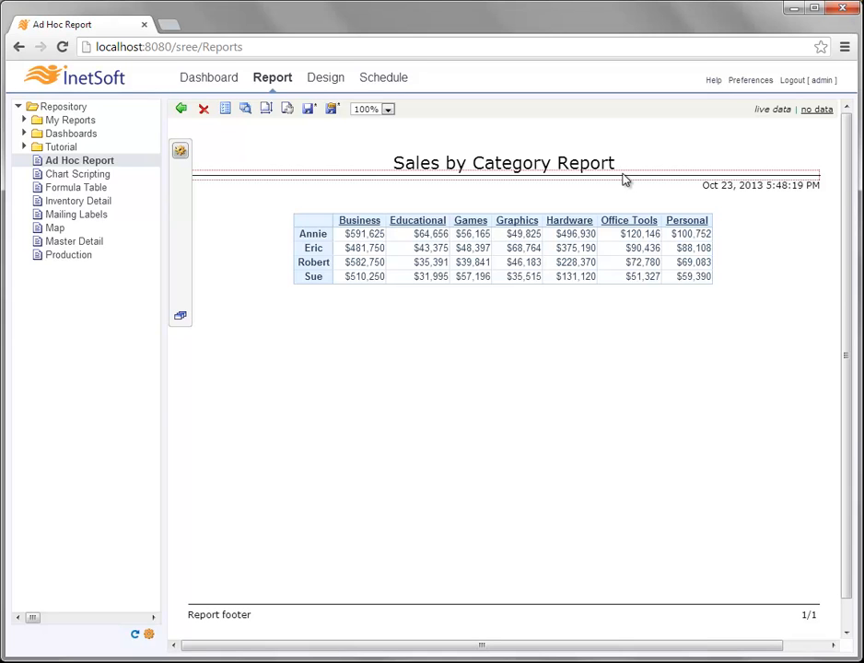
pyautogui.rightClick(628, 181)
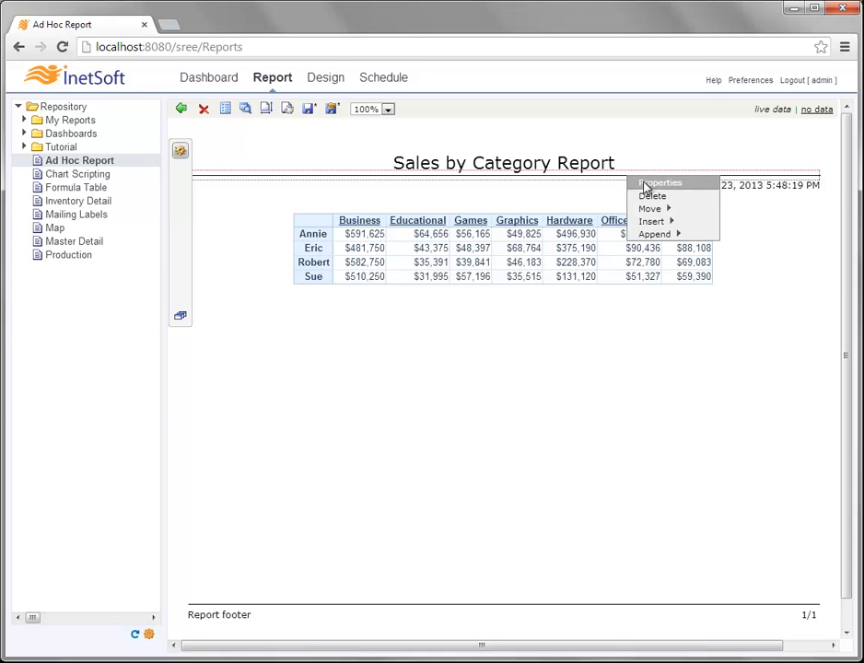
pyautogui.click(657, 196)
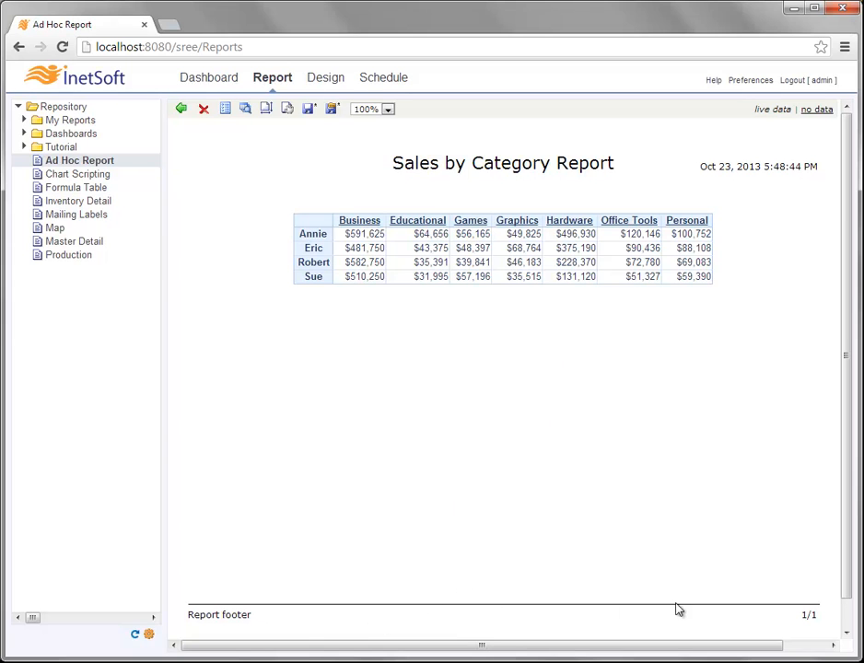
# - Change the report footer separator's line style to a heavier double line
pyautogui.click(512, 608)
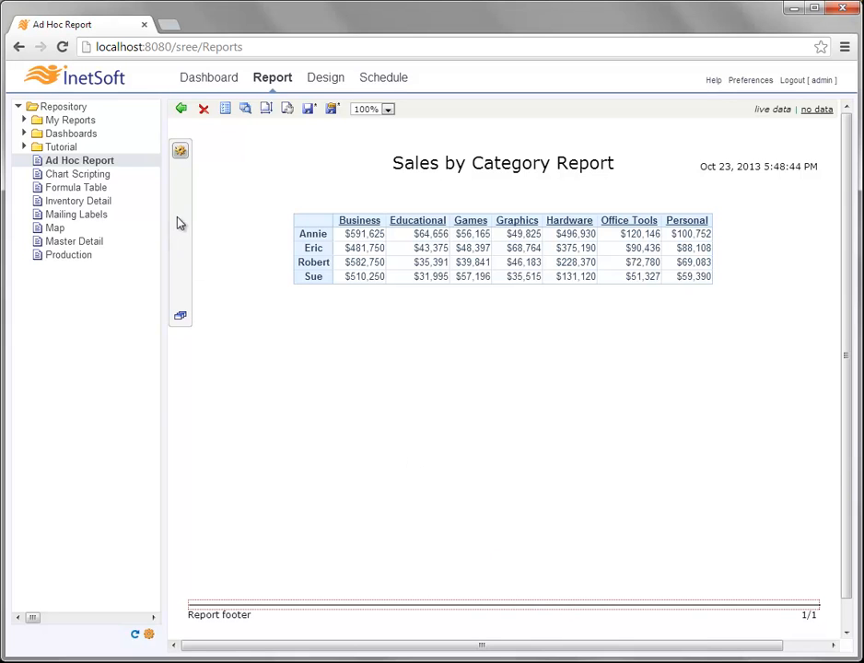
pyautogui.moveTo(181, 215)
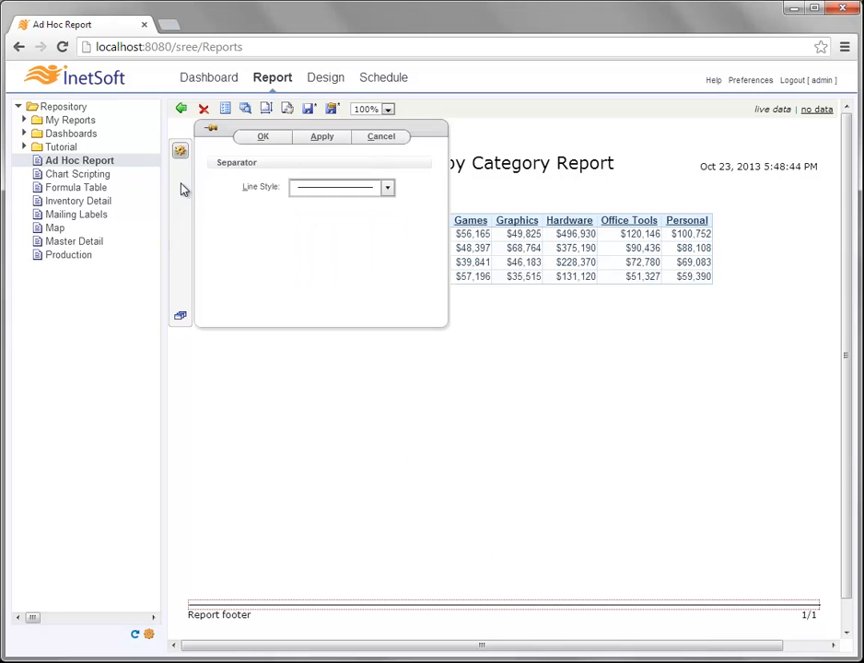
pyautogui.click(389, 188)
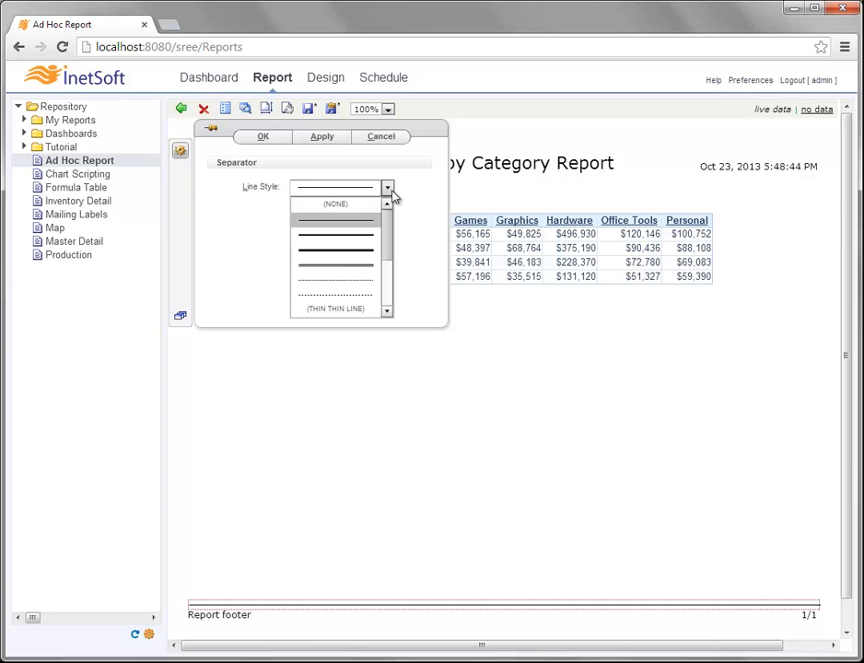
pyautogui.click(366, 265)
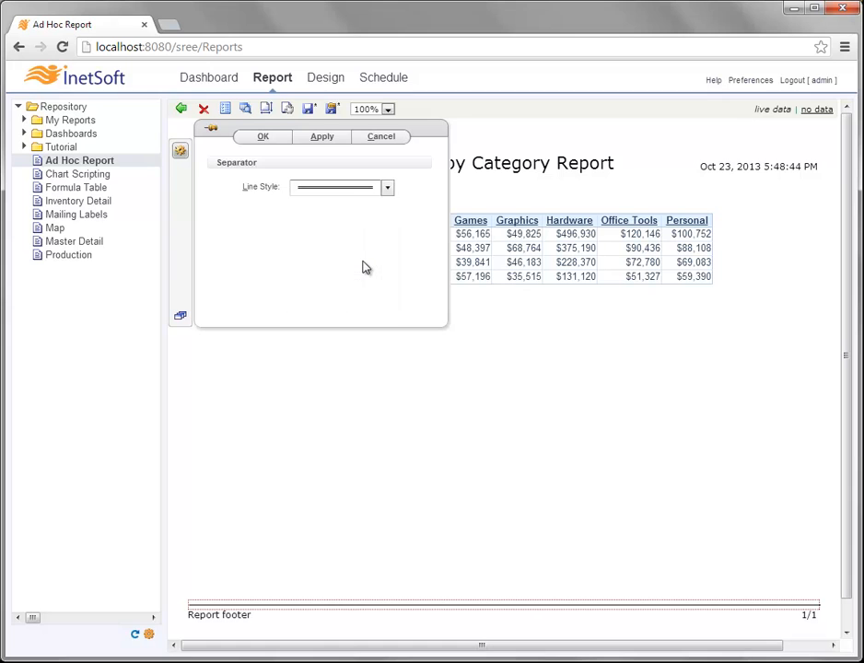
pyautogui.click(264, 137)
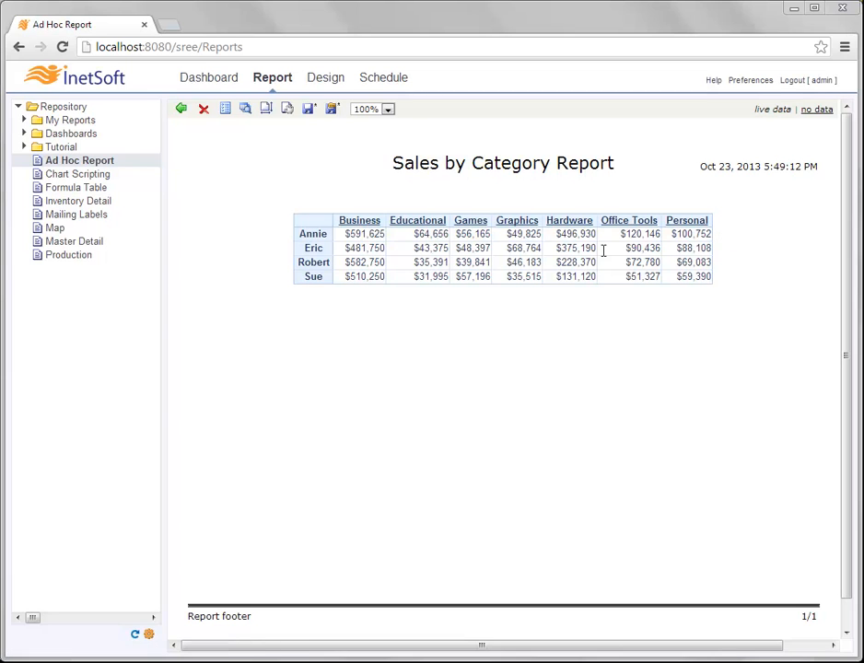
# - Enable Show Column Grand Total in the sales crosstab's display options
pyautogui.click(539, 249)
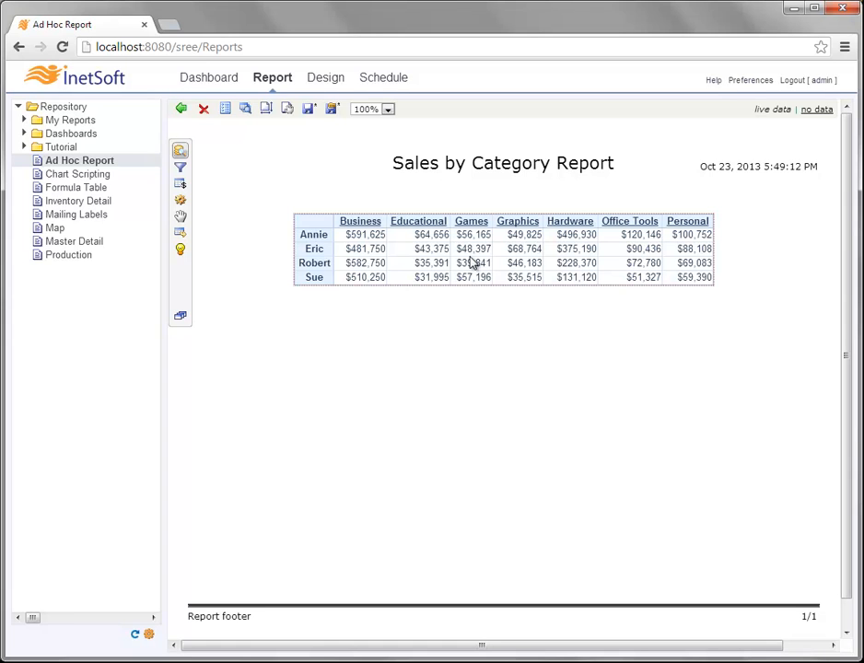
pyautogui.click(180, 183)
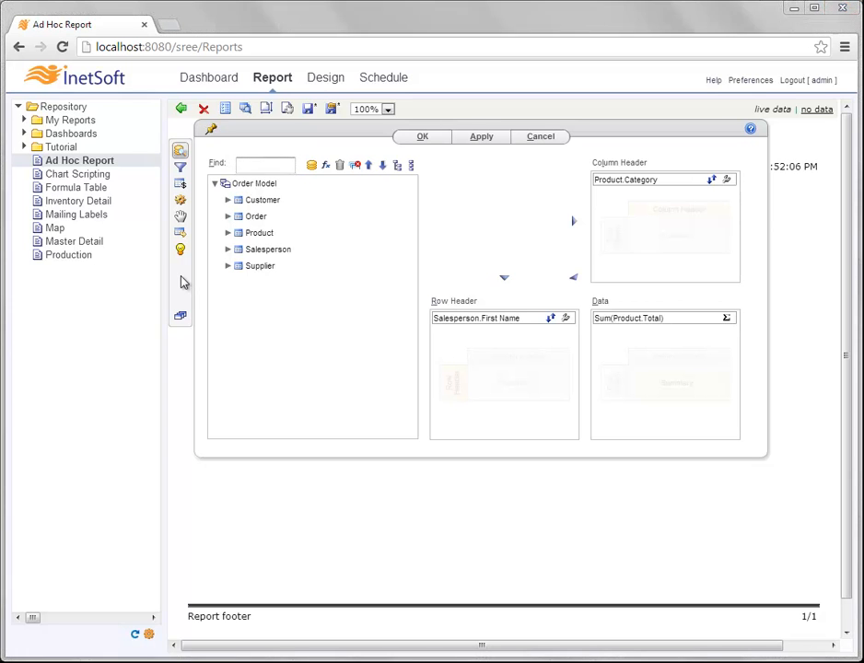
pyautogui.click(181, 218)
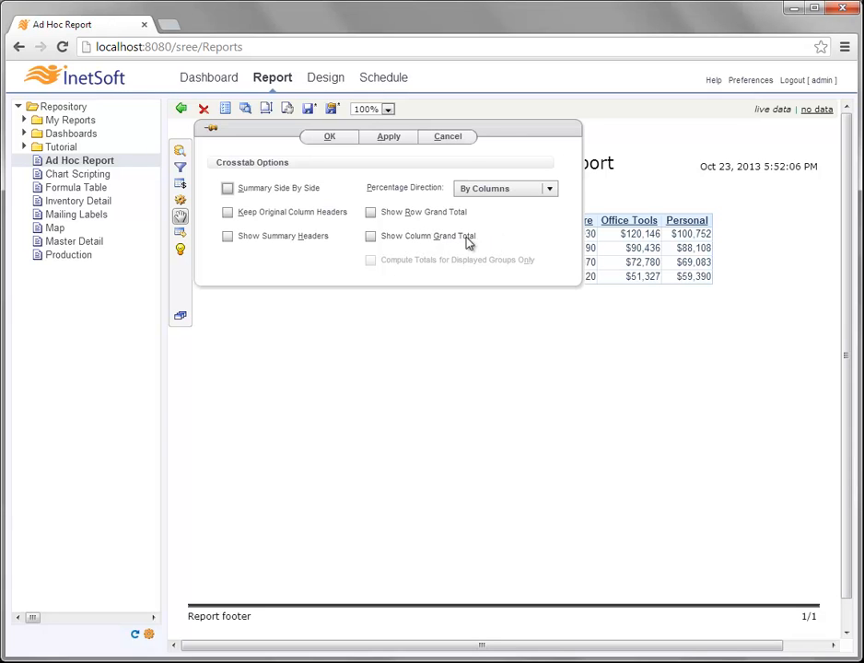
pyautogui.click(371, 237)
pyautogui.click(348, 137)
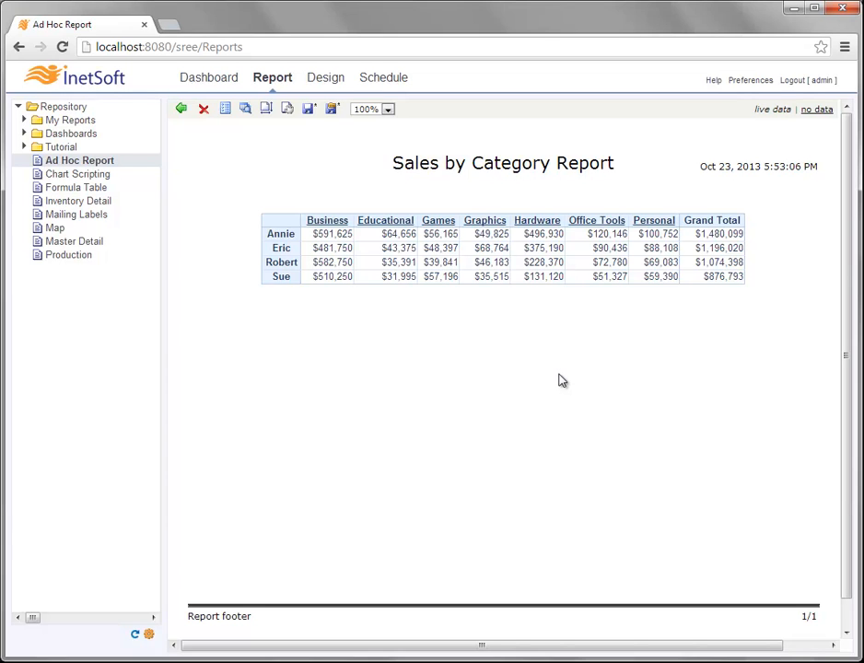
# - Insert an empty chart above the sales crosstab using the crosstab's Insert > Chart menu
pyautogui.click(535, 253)
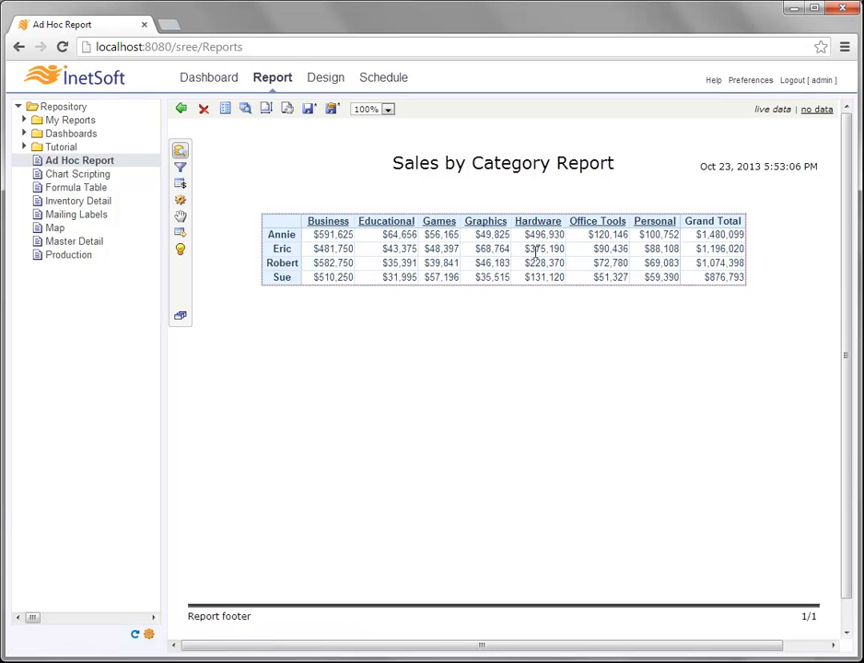
pyautogui.rightClick(536, 253)
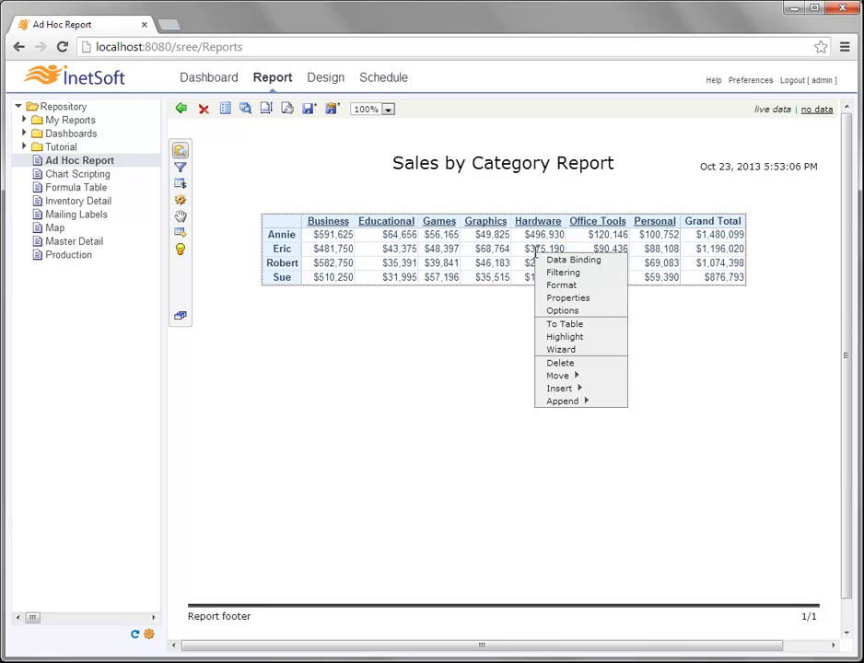
pyautogui.moveTo(605, 390)
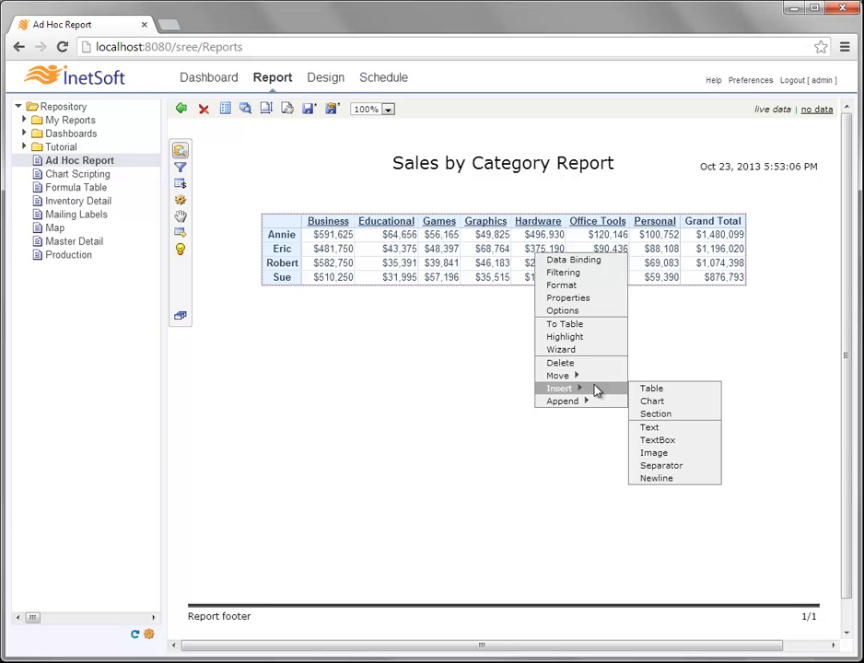
pyautogui.click(660, 403)
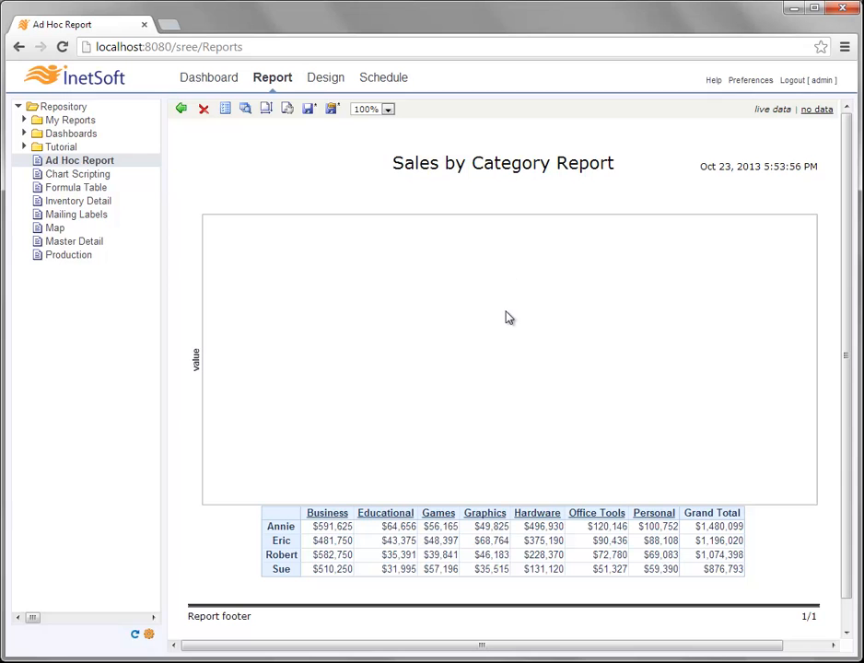
# - Set the new chart's data source to Order Model under Orders
pyautogui.click(532, 306)
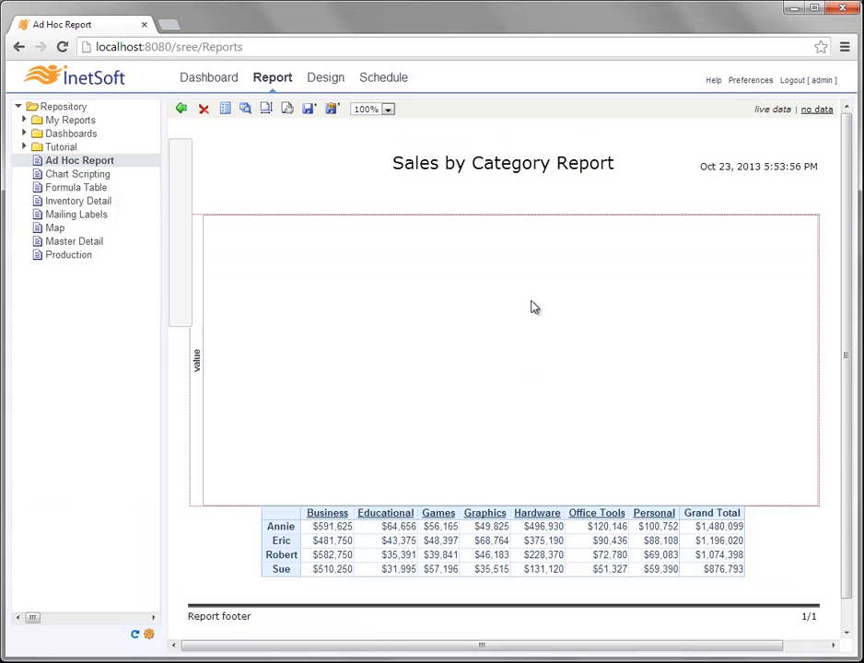
pyautogui.click(185, 227)
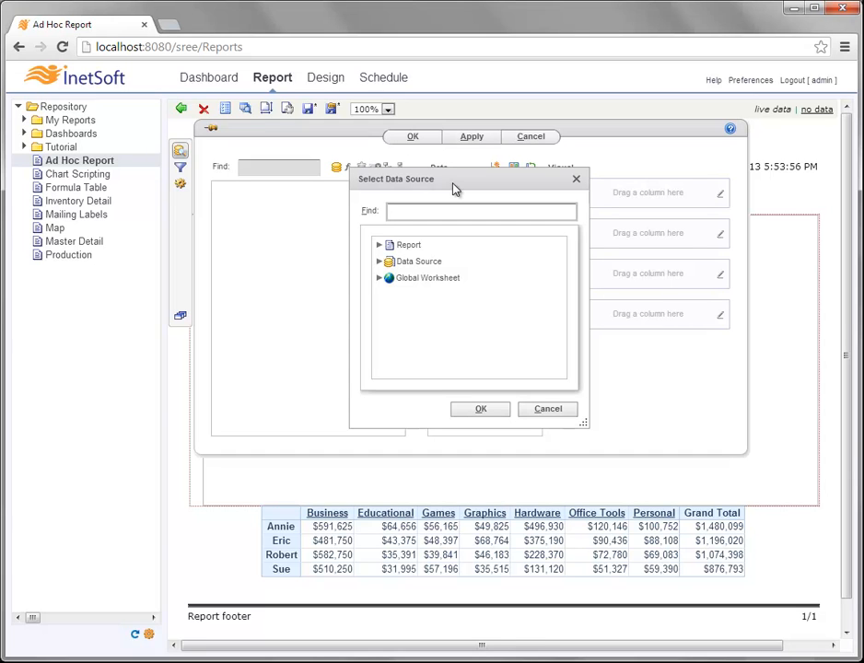
pyautogui.click(379, 262)
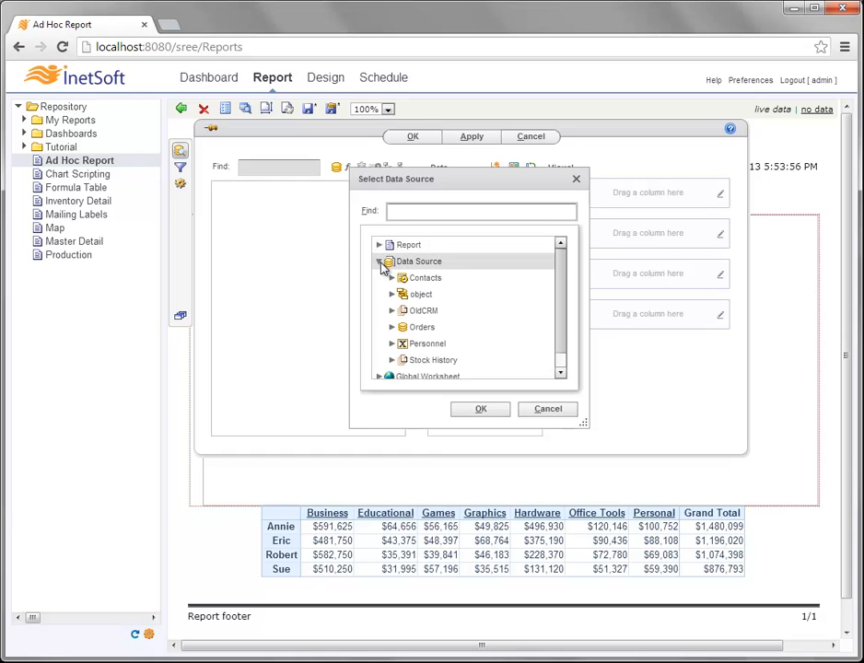
pyautogui.click(392, 327)
pyautogui.moveTo(559, 276); pyautogui.dragTo(504, 306)
pyautogui.click(473, 311)
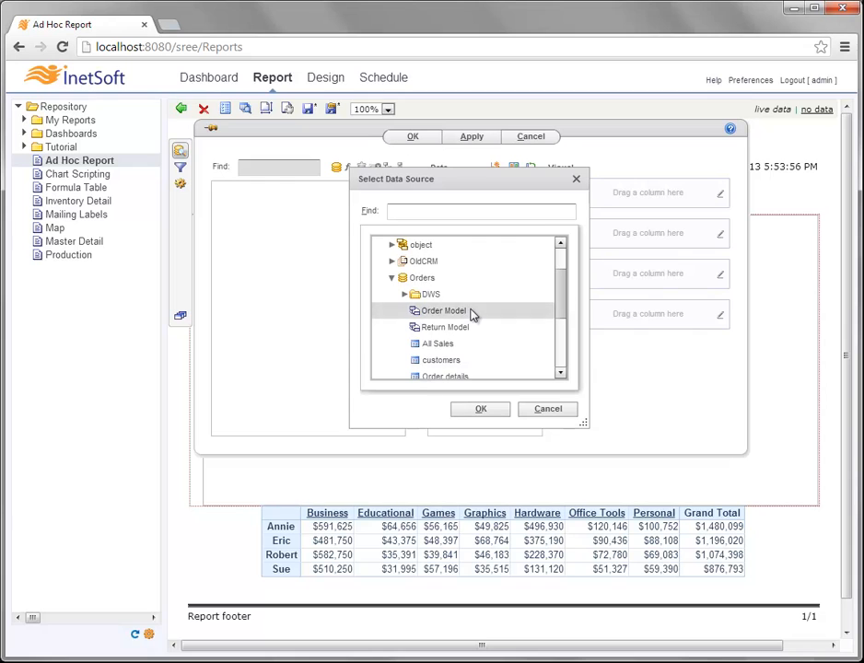
pyautogui.click(481, 410)
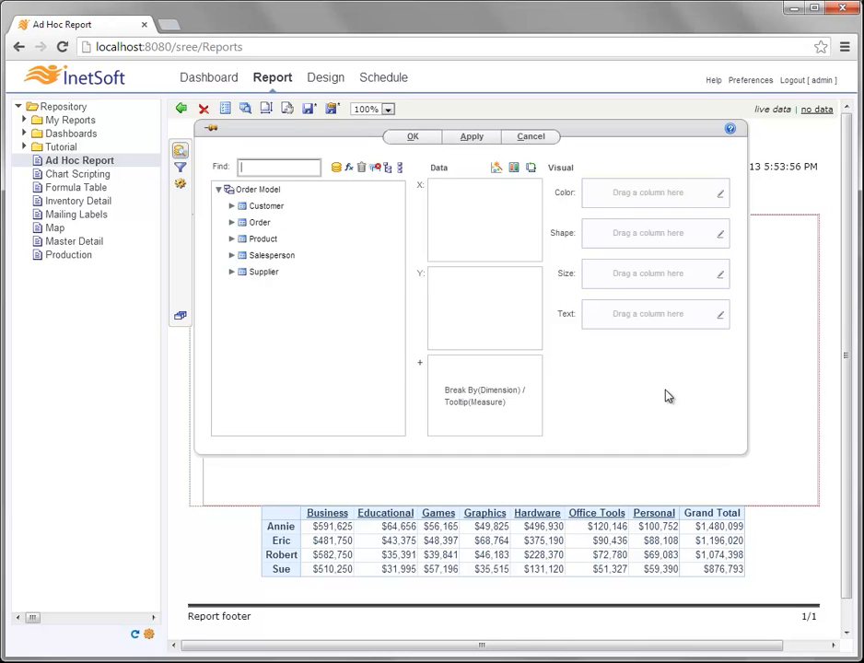
# - Bind Order.Date to the chart's X axis with the date level set to Month
pyautogui.click(233, 224)
pyautogui.moveTo(273, 255); pyautogui.dragTo(490, 220)
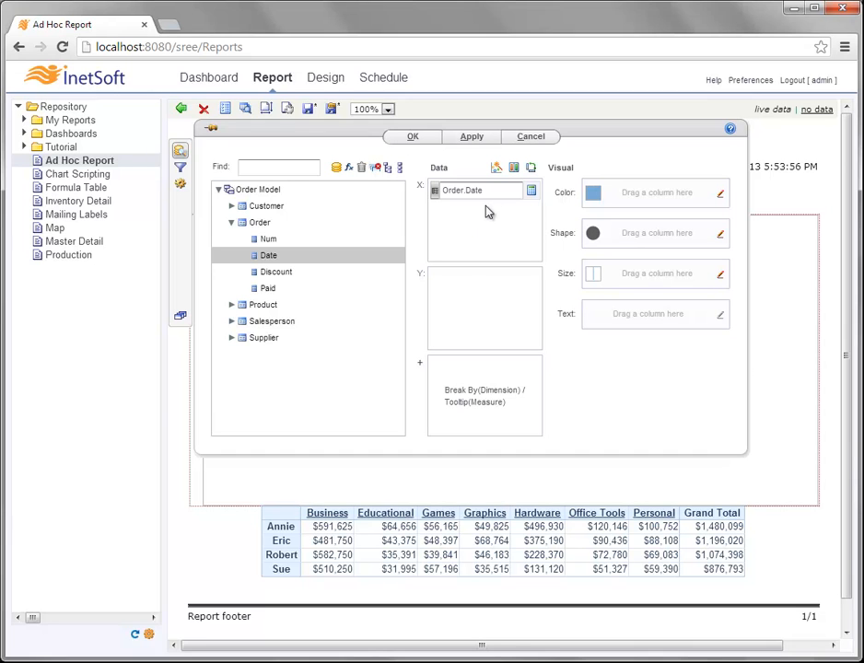
pyautogui.click(532, 192)
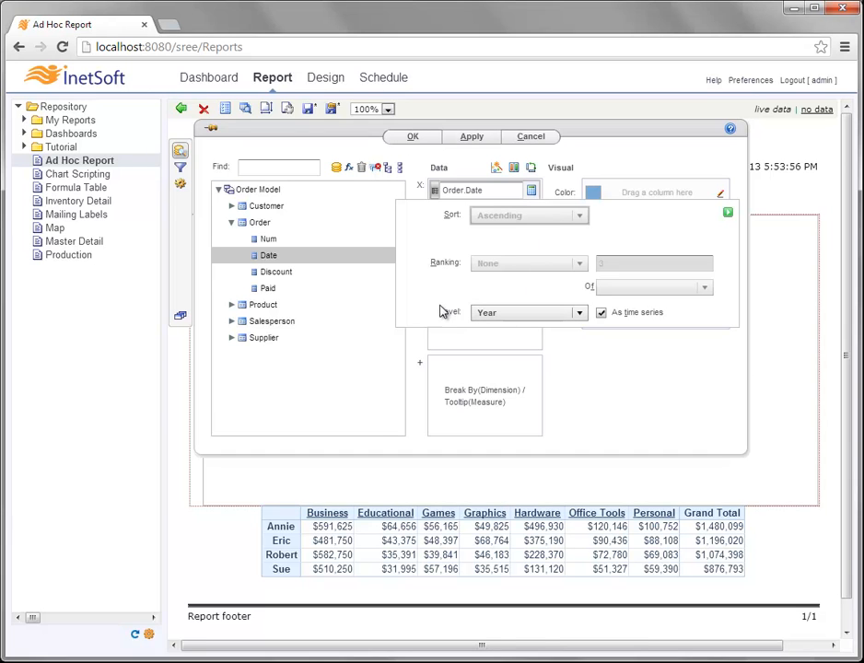
pyautogui.click(578, 314)
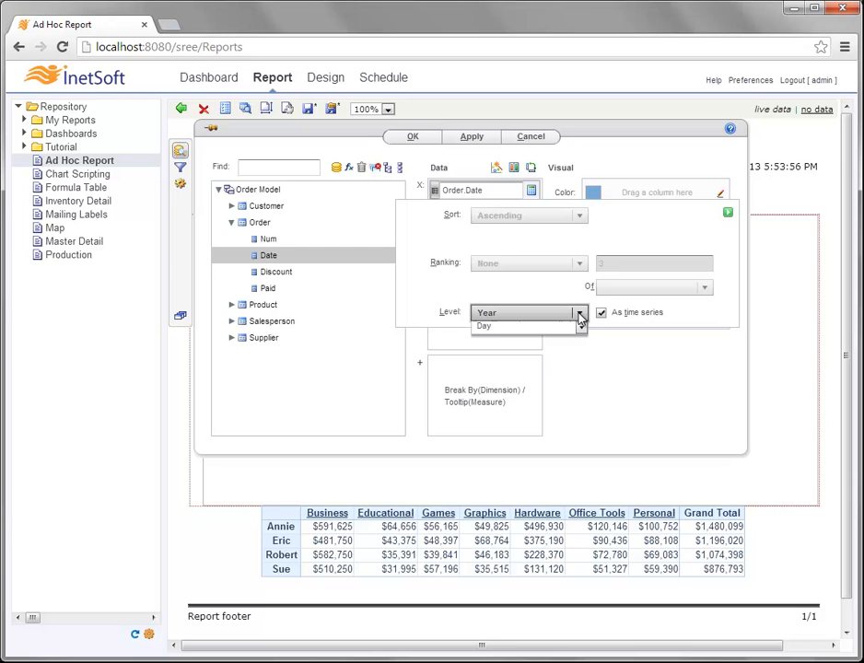
pyautogui.click(521, 363)
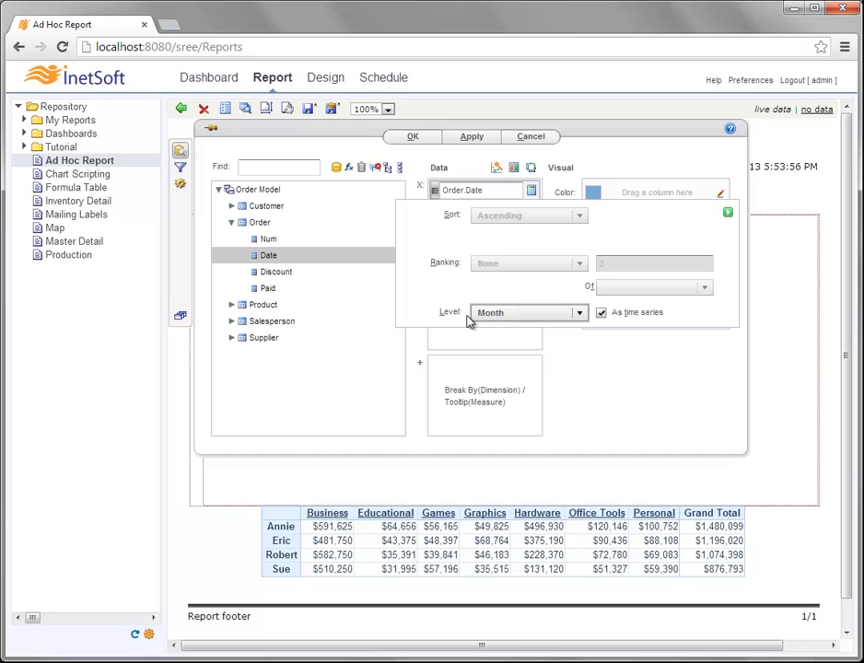
pyautogui.click(728, 214)
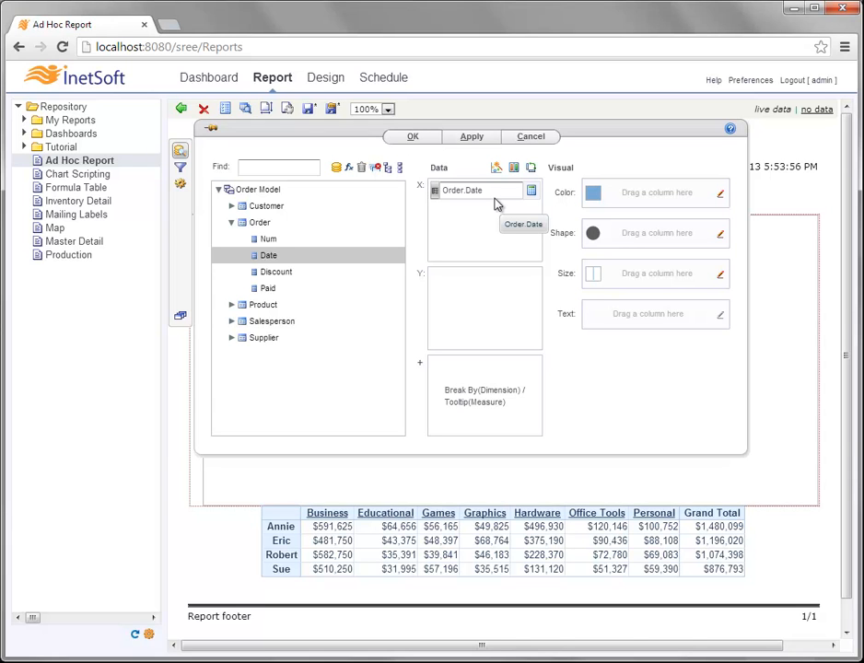
# - Bind Product.Category to Color and Product.Total to the Y axis as Sum(Product.Total)
pyautogui.click(232, 306)
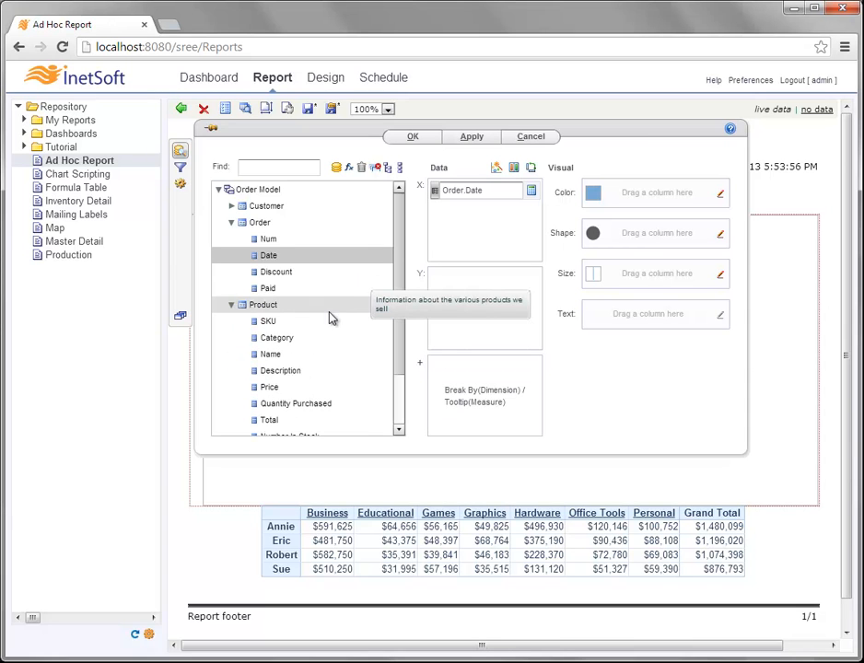
pyautogui.moveTo(401, 241); pyautogui.dragTo(401, 285)
pyautogui.moveTo(307, 282); pyautogui.dragTo(631, 198)
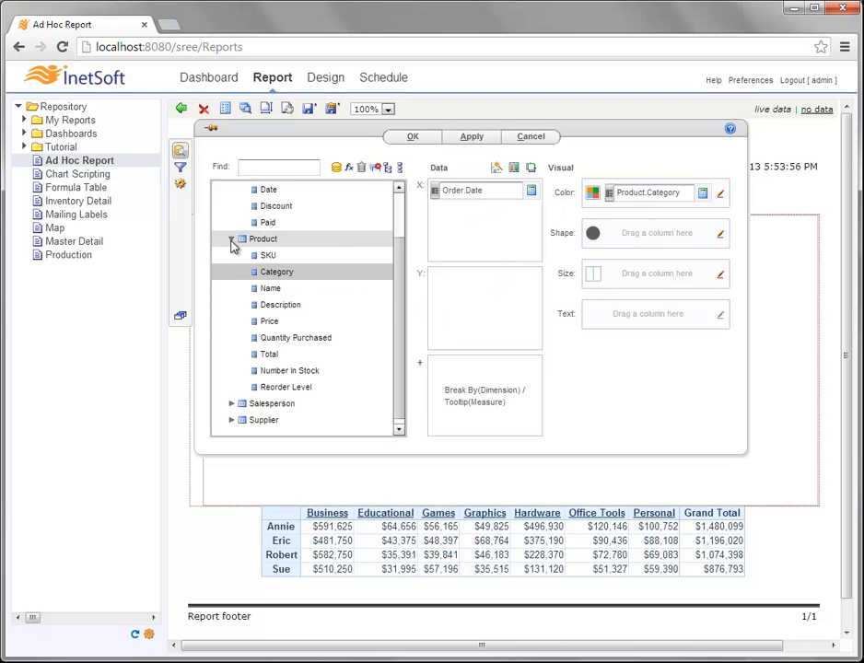
pyautogui.moveTo(305, 356); pyautogui.dragTo(481, 286)
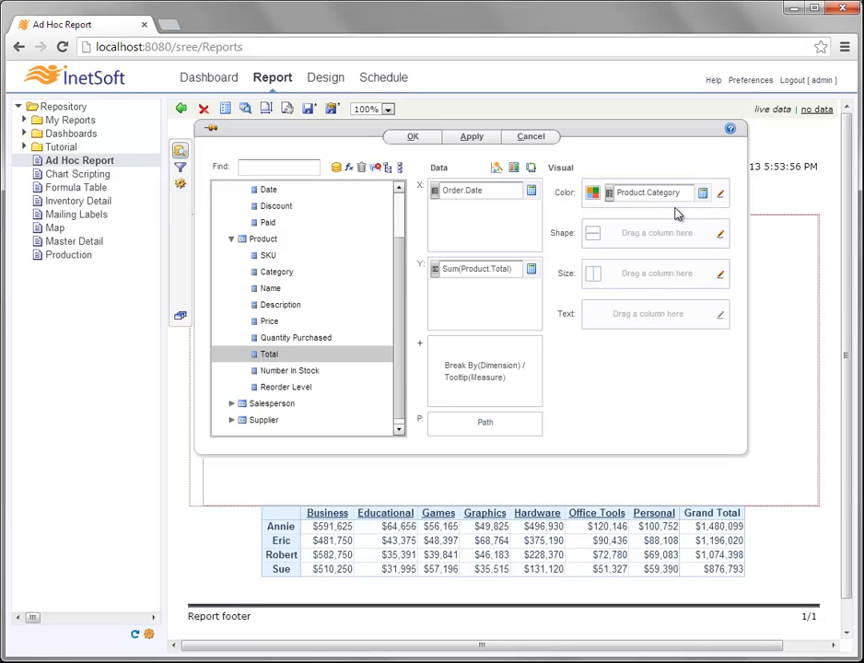
# - Switch the chart style to an area chart with Stack turned on
pyautogui.click(497, 170)
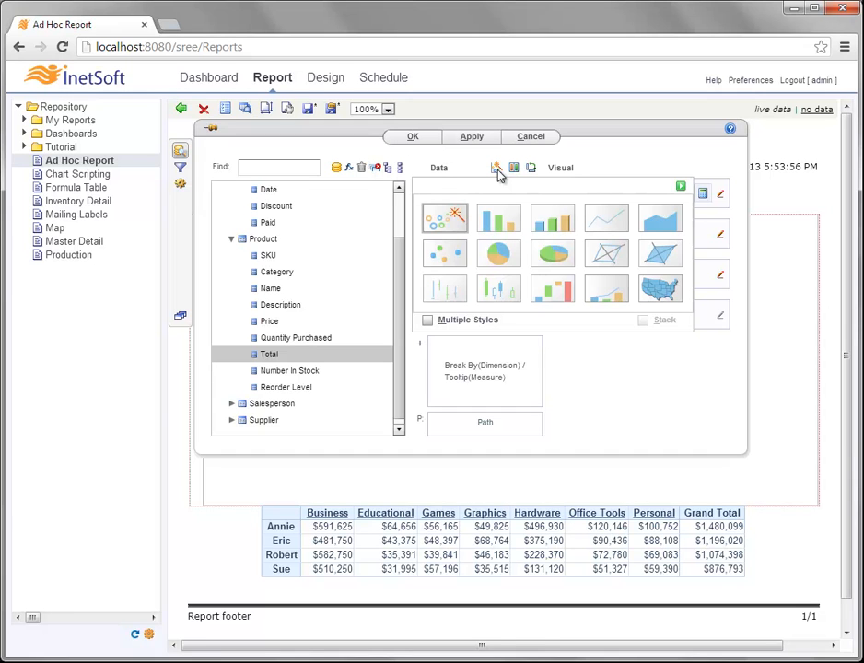
pyautogui.click(657, 218)
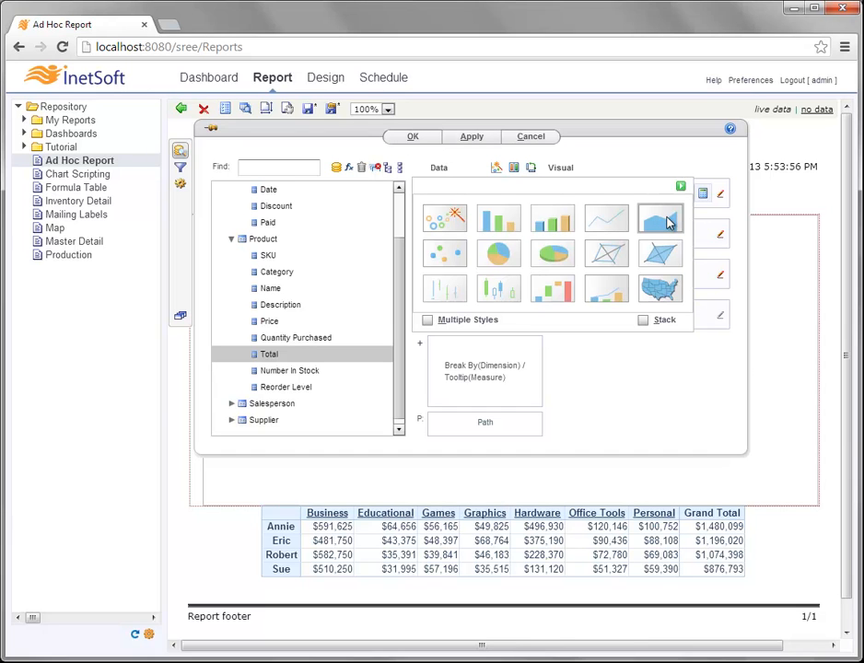
pyautogui.click(643, 321)
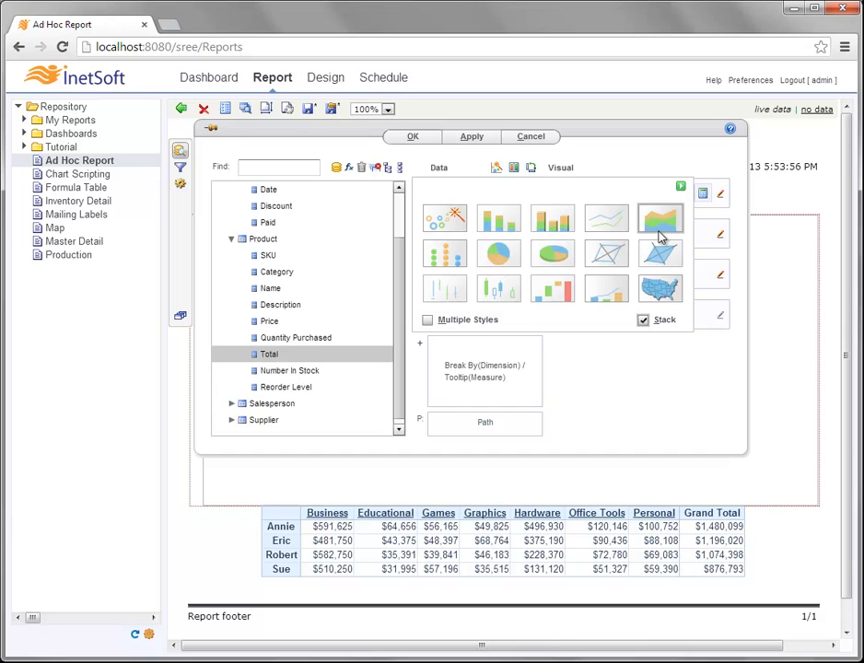
pyautogui.click(680, 186)
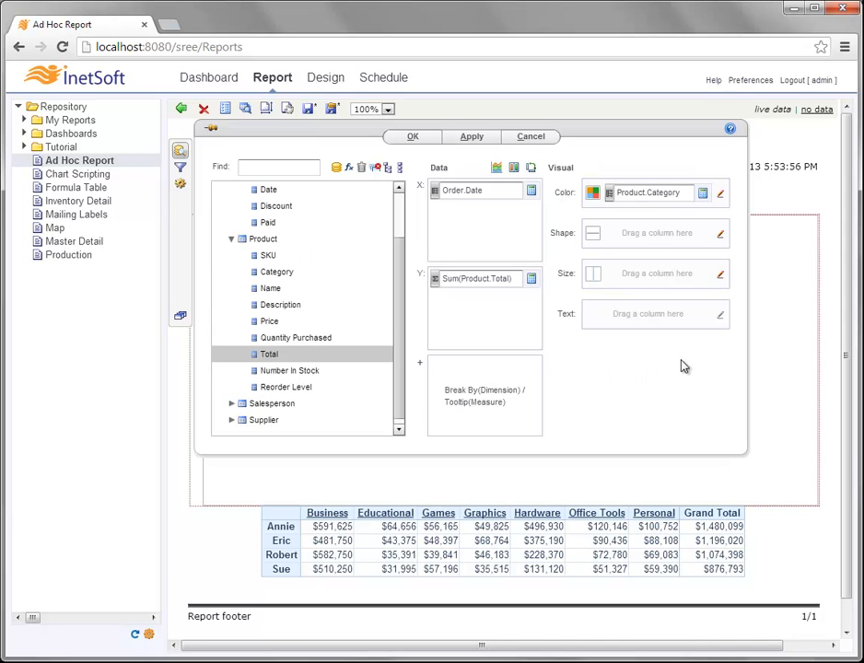
# - Add the chart filter condition Order.Date is in range This year
pyautogui.click(181, 170)
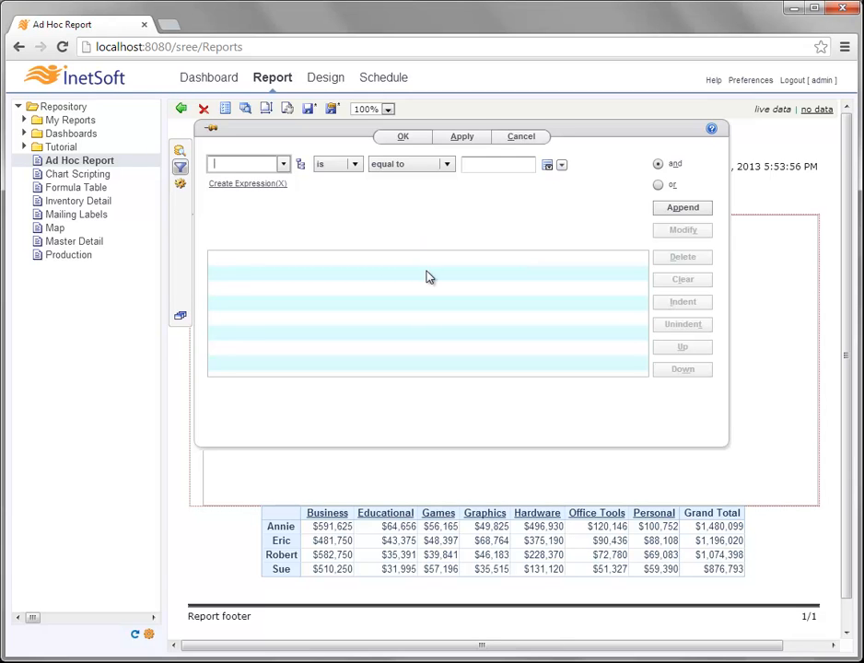
pyautogui.click(283, 165)
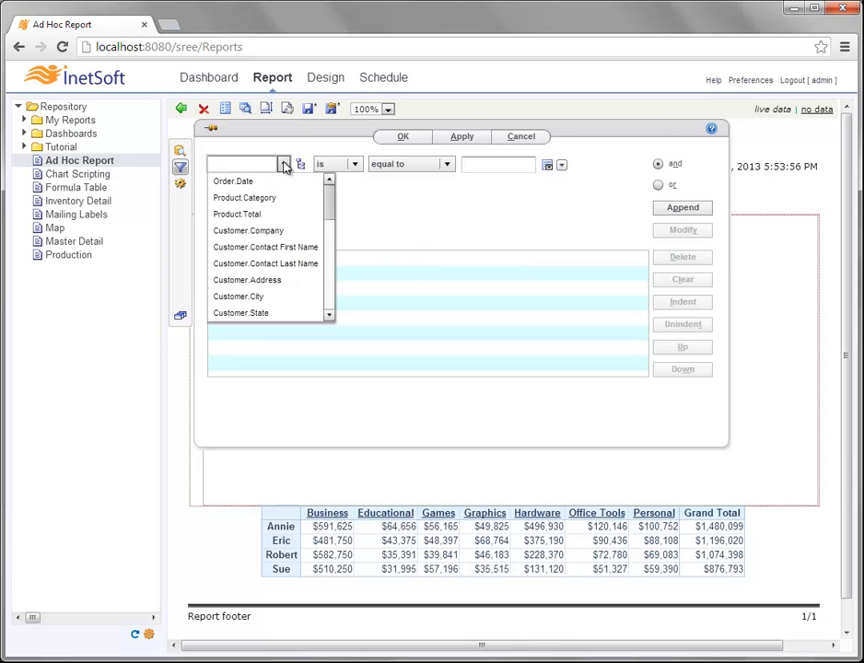
pyautogui.scroll(-1, 329, 206)
pyautogui.scroll(1, 322, 196)
pyautogui.click(313, 182)
pyautogui.click(406, 166)
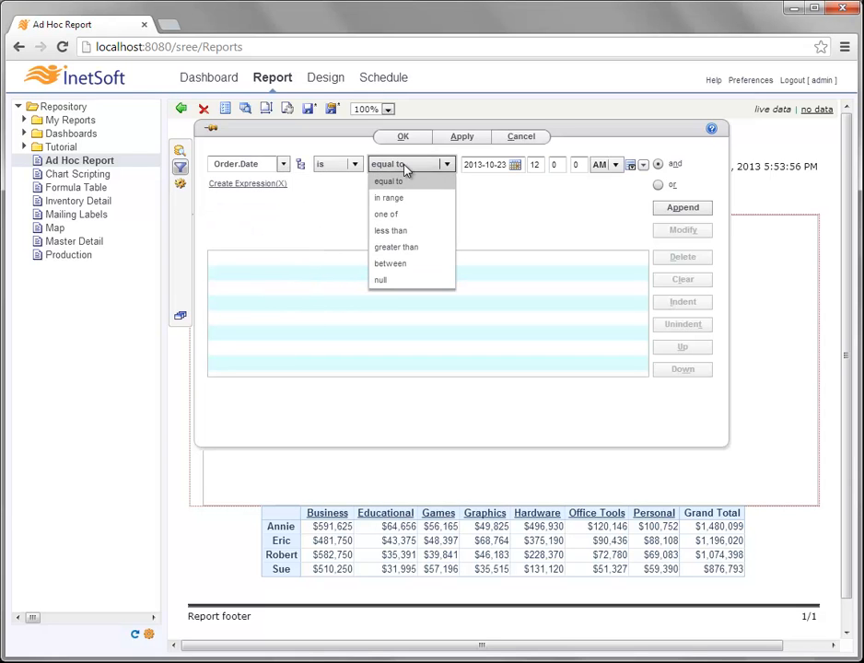
pyautogui.click(387, 196)
pyautogui.click(495, 167)
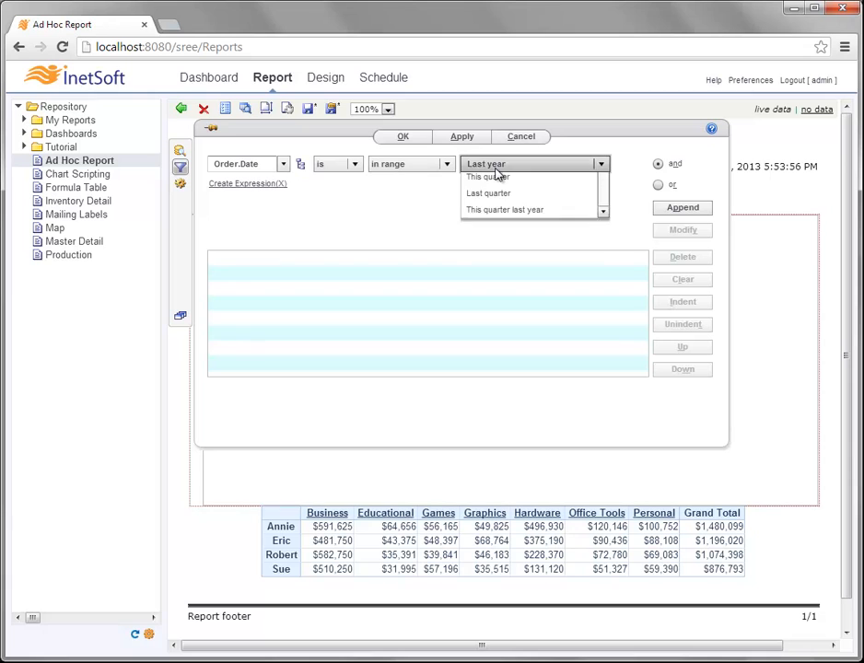
pyautogui.click(498, 196)
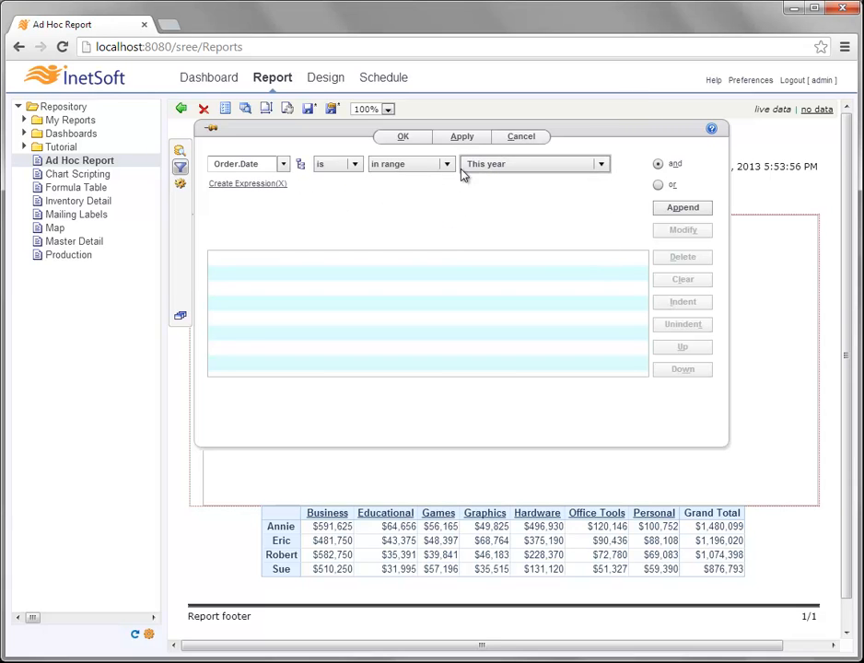
pyautogui.click(690, 209)
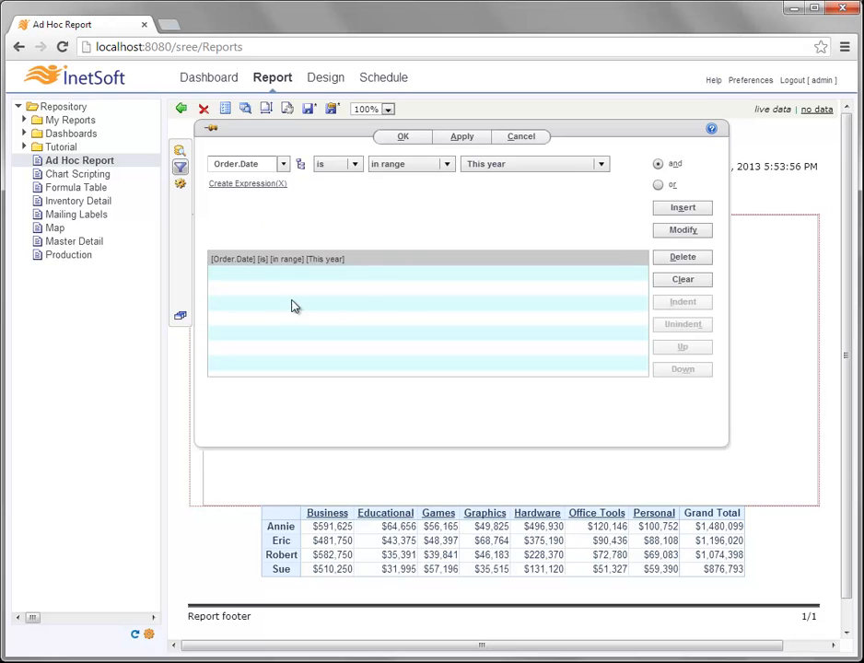
# - Review the chart's data bindings, then confirm the filter and rerun the report
pyautogui.click(182, 156)
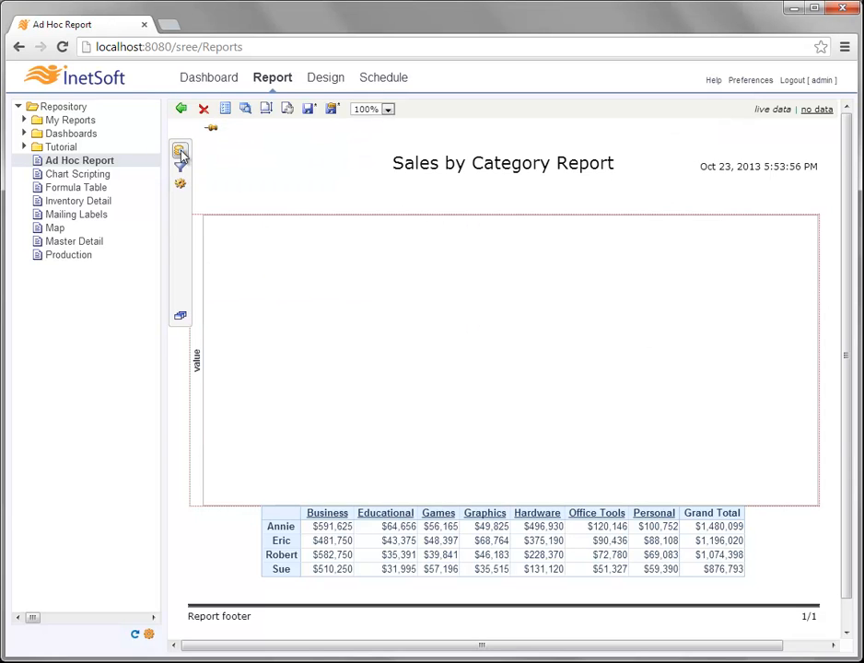
pyautogui.click(181, 153)
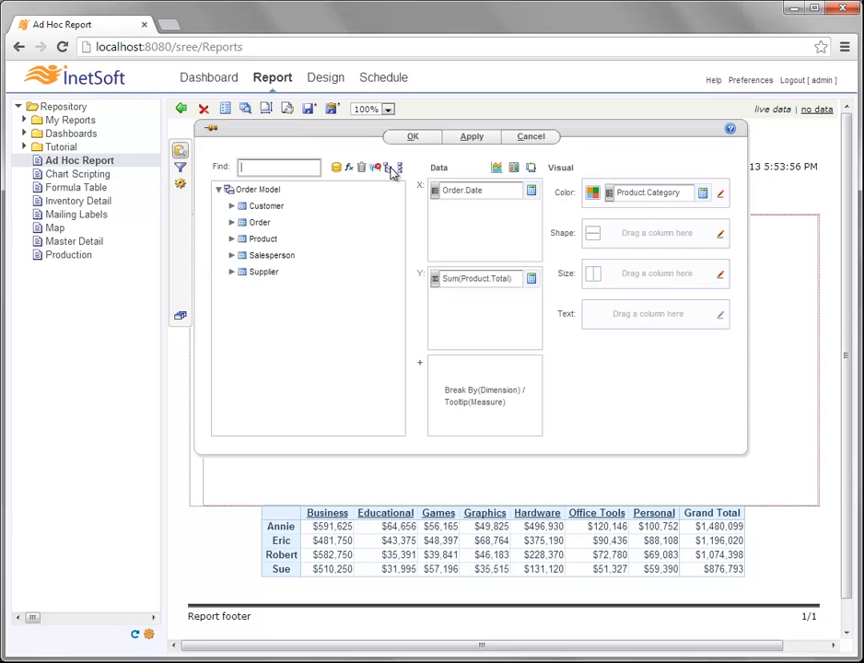
pyautogui.click(179, 171)
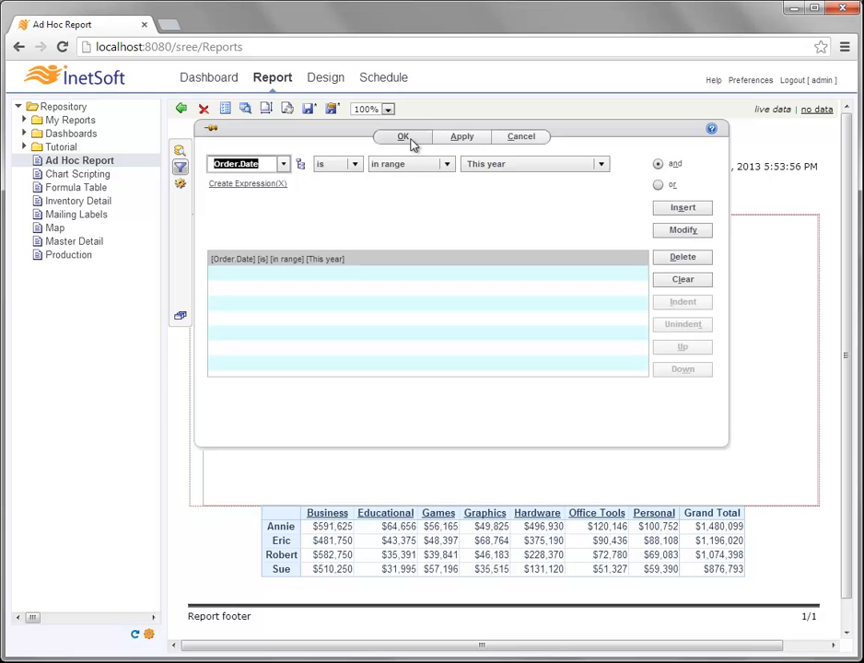
pyautogui.click(404, 137)
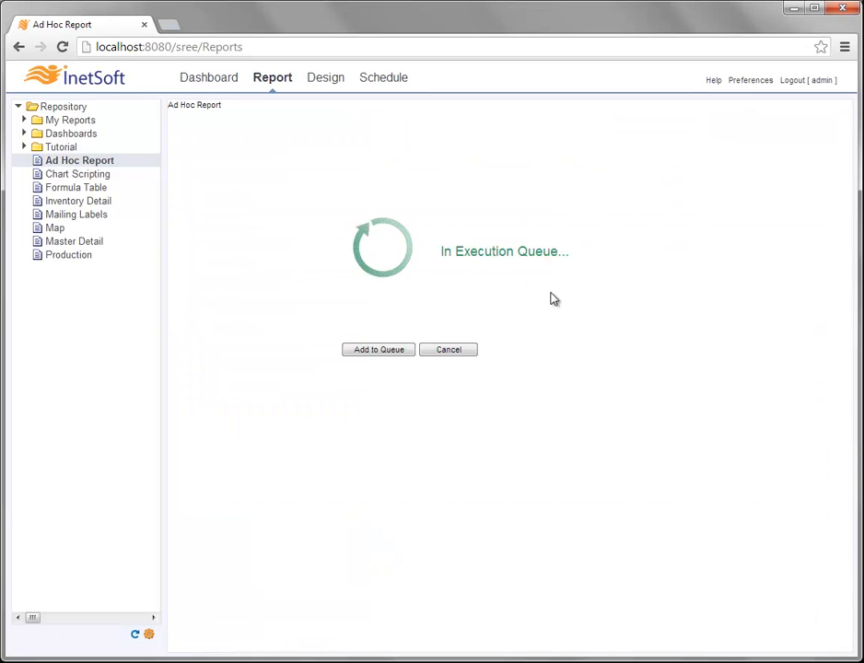
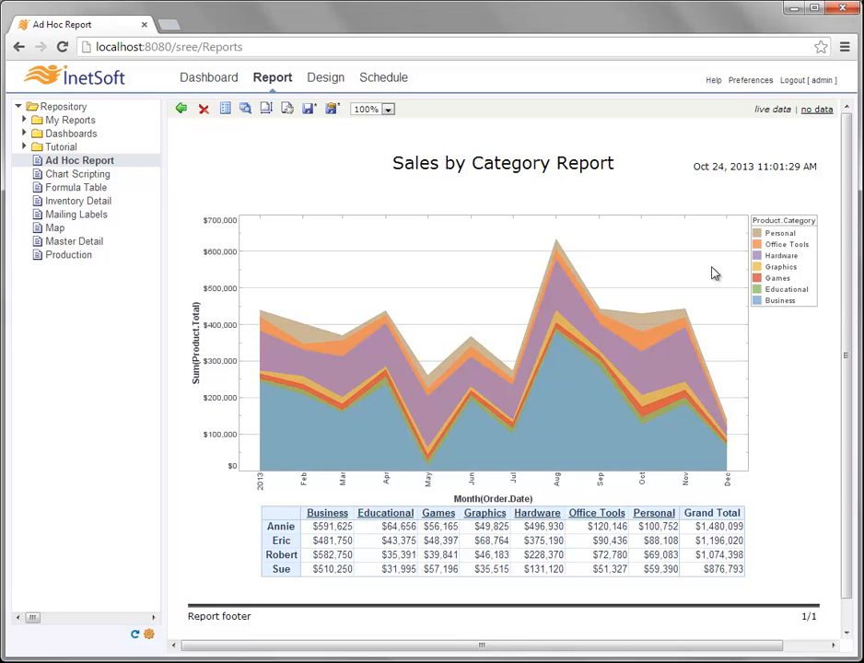
# - Select the sales chart, preview it in the enlarged view, then return to the report
pyautogui.click(486, 315)
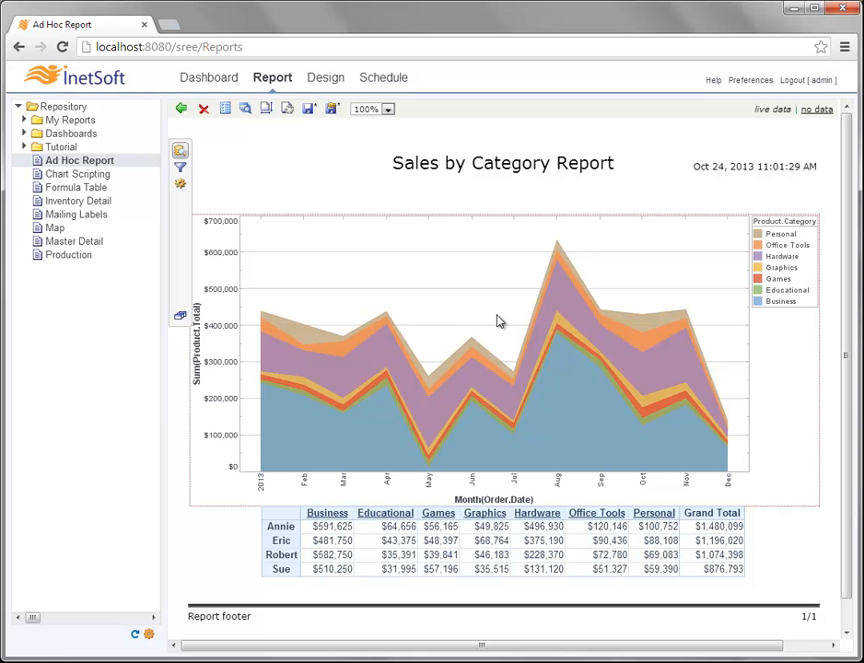
pyautogui.moveTo(182, 220)
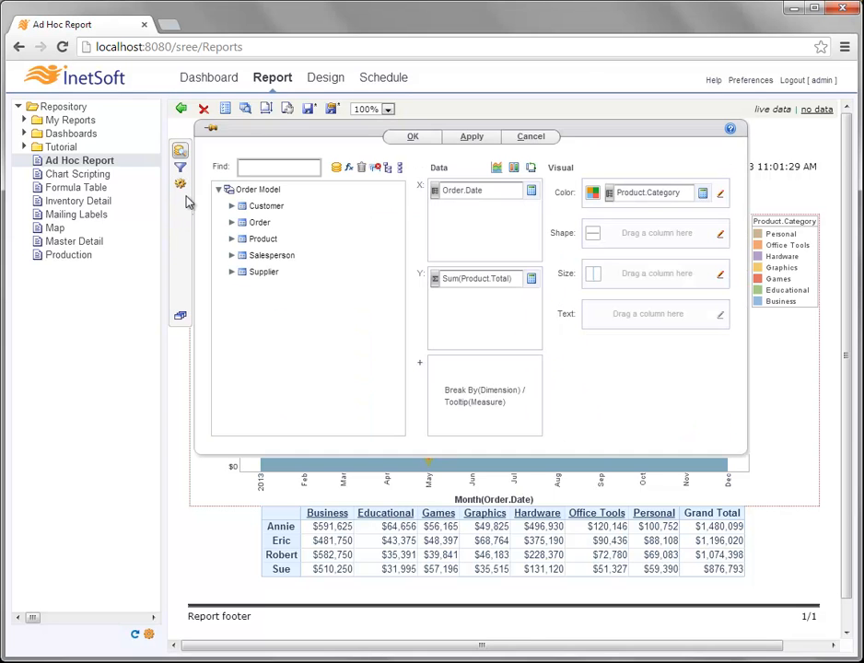
pyautogui.click(180, 185)
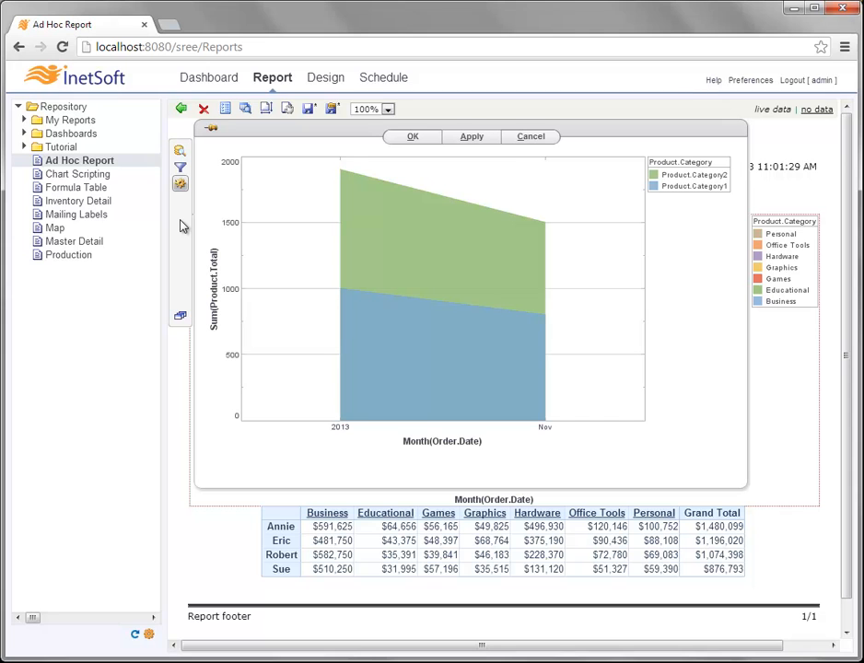
pyautogui.click(822, 382)
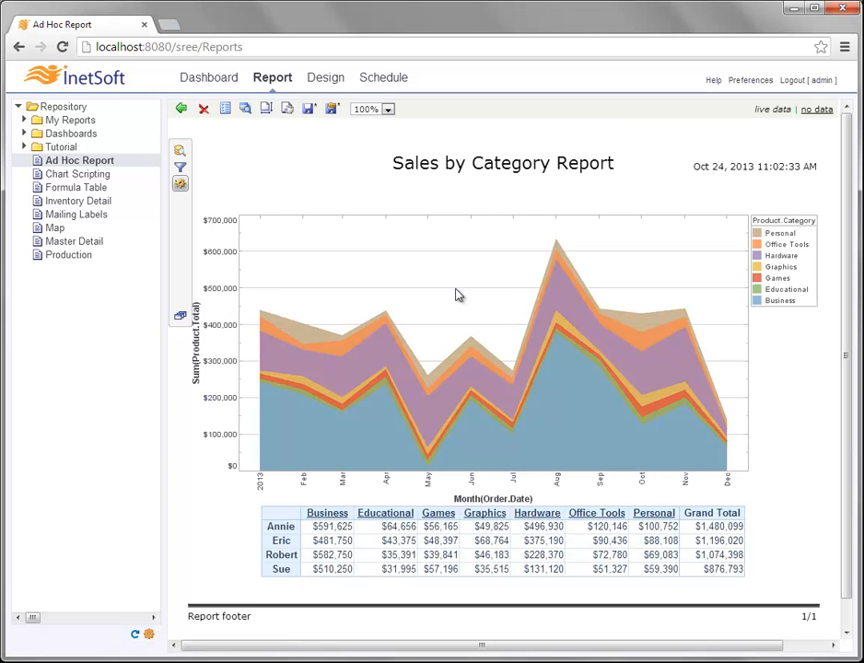
# - Open the chart's property editor and try the legend below, left and inside the plot, ending on the right
pyautogui.rightClick(464, 304)
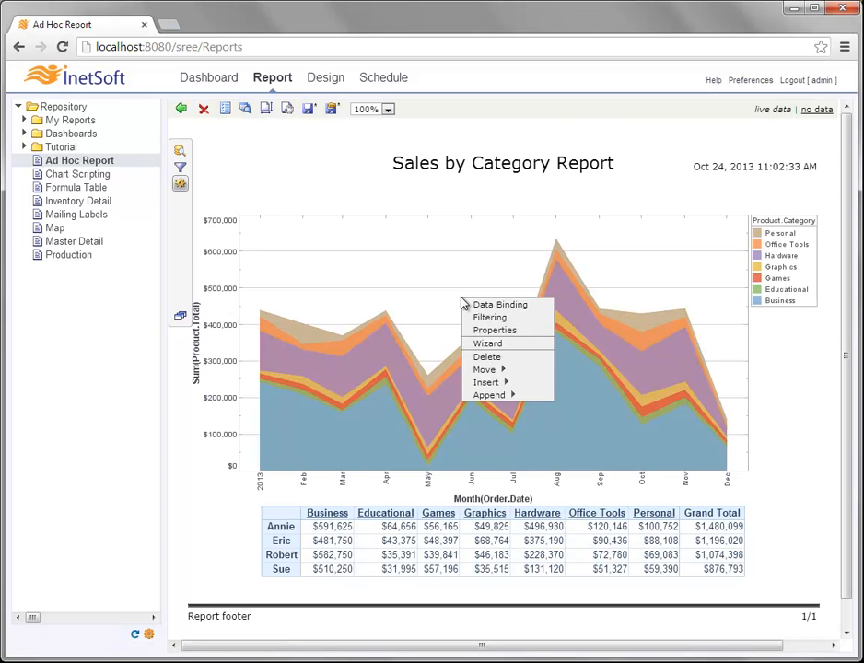
pyautogui.click(535, 331)
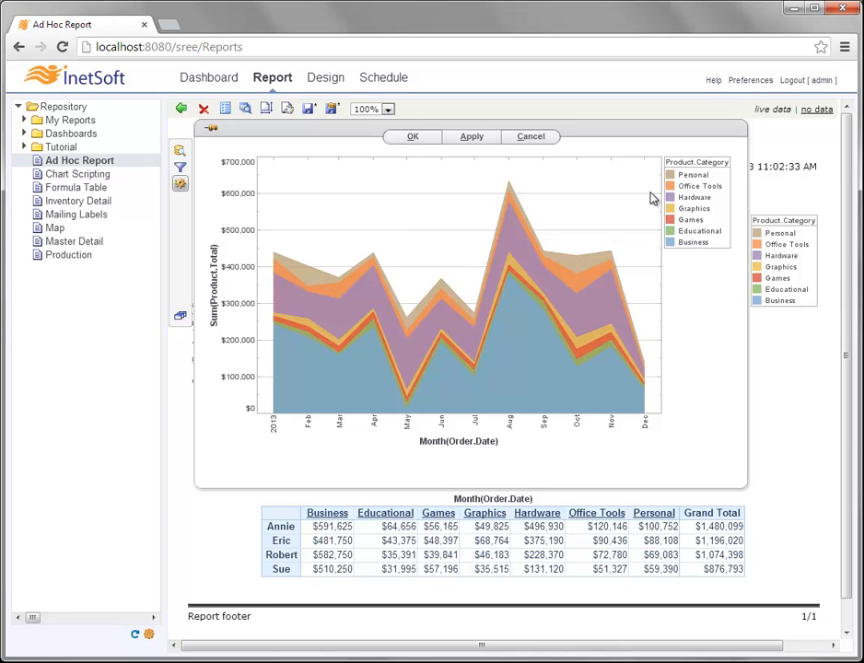
pyautogui.moveTo(698, 162); pyautogui.dragTo(431, 426)
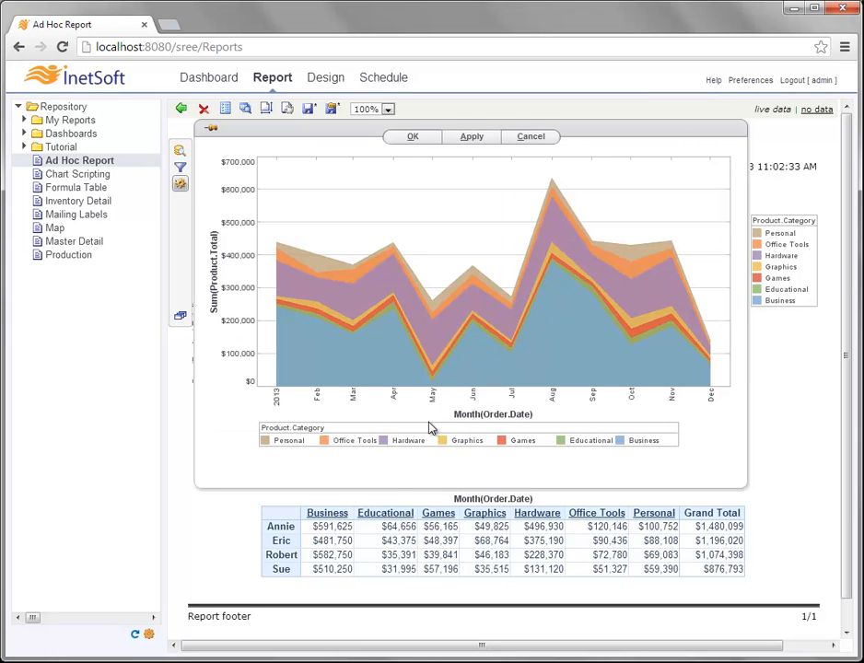
pyautogui.moveTo(420, 348); pyautogui.dragTo(274, 214)
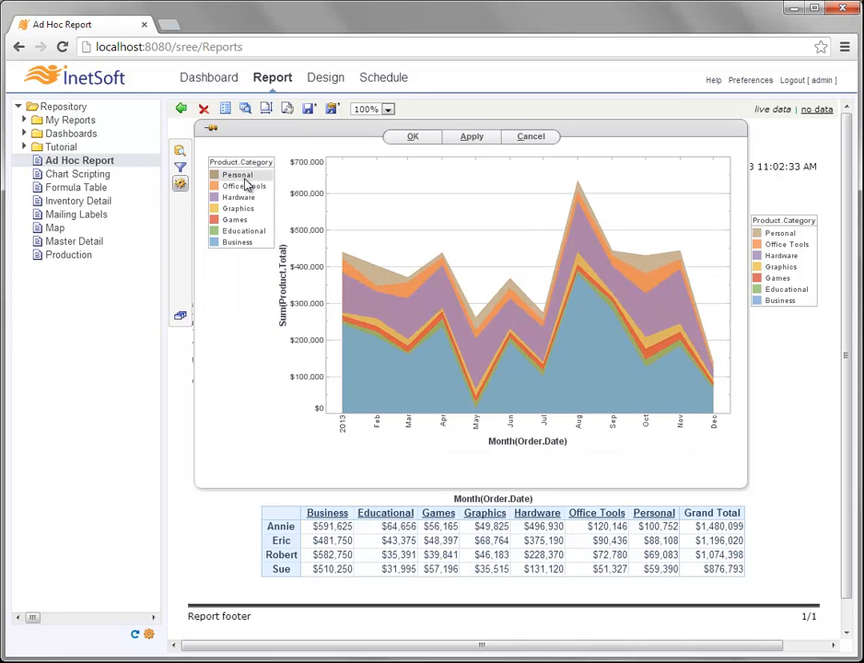
pyautogui.moveTo(236, 164); pyautogui.dragTo(485, 190)
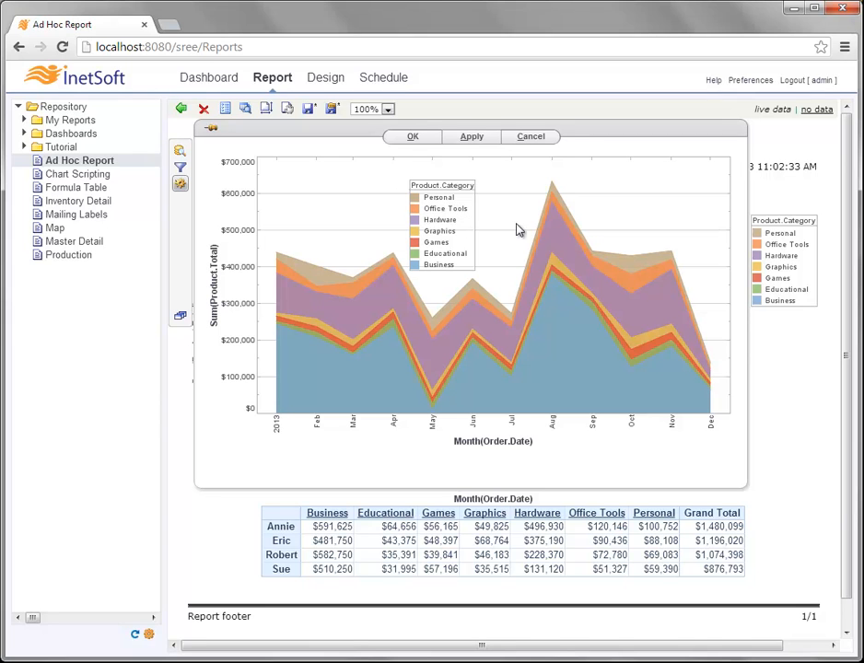
pyautogui.click(447, 188)
pyautogui.moveTo(447, 189); pyautogui.dragTo(724, 169)
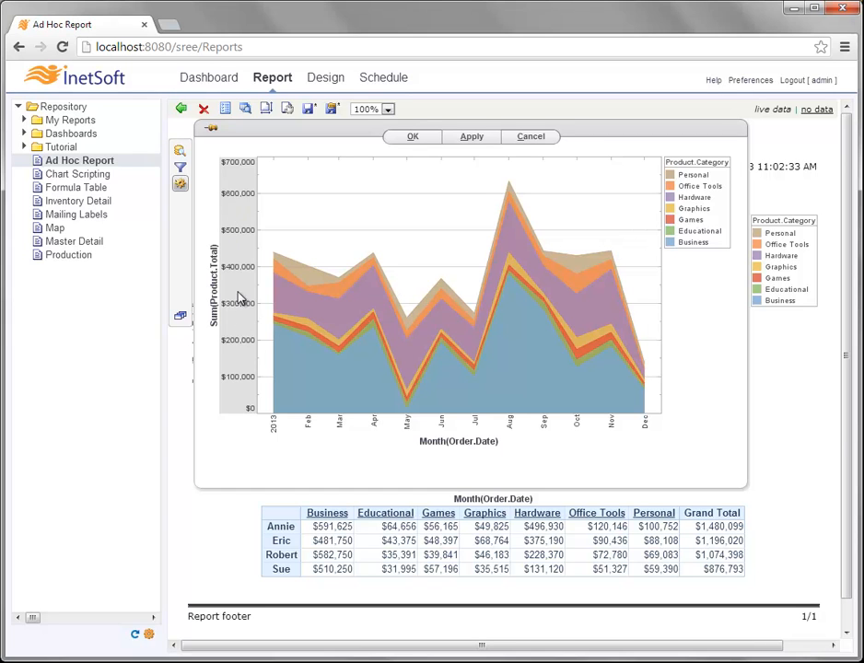
# - Format the sales axis labels as Number with the thousands pattern #,###K
pyautogui.rightClick(242, 231)
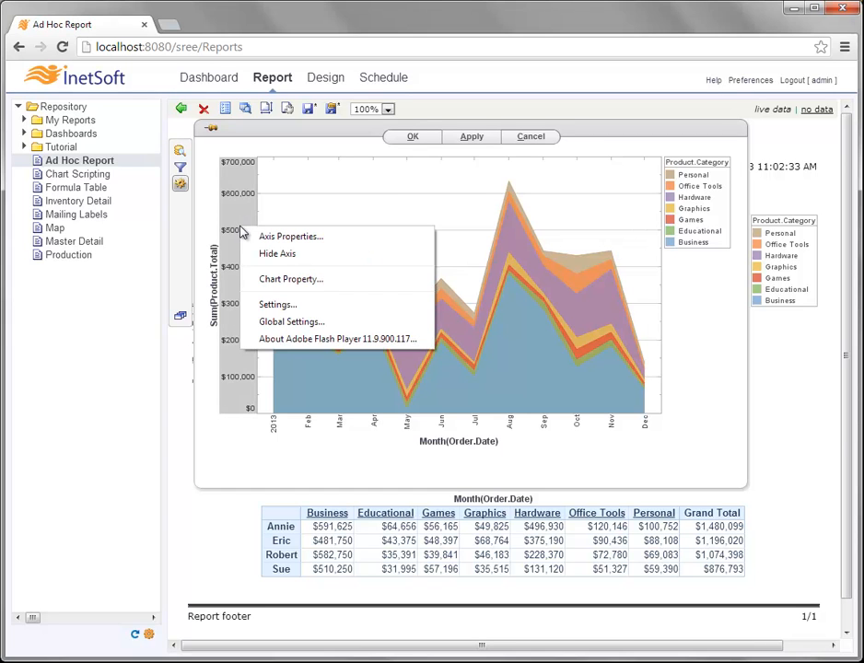
pyautogui.click(337, 239)
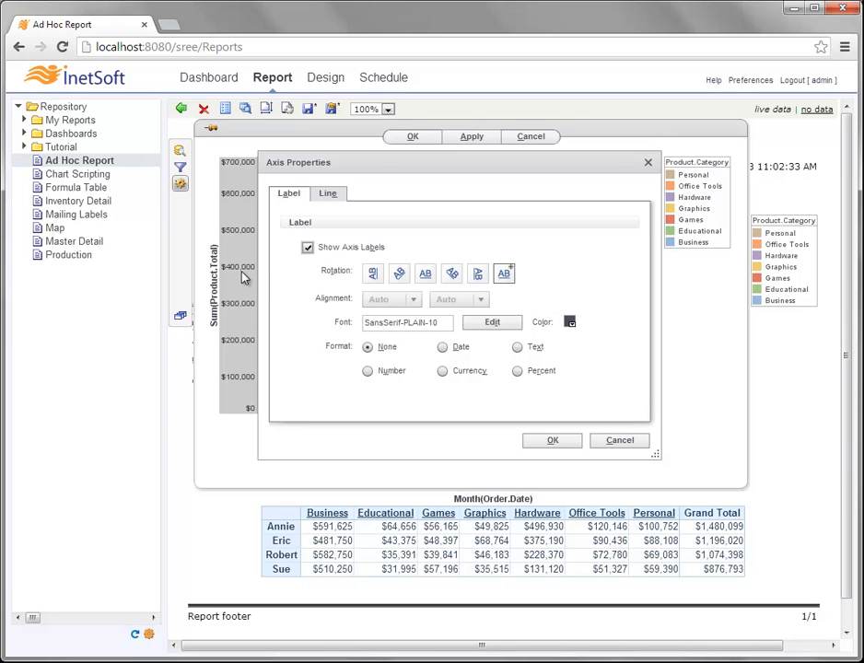
pyautogui.click(369, 372)
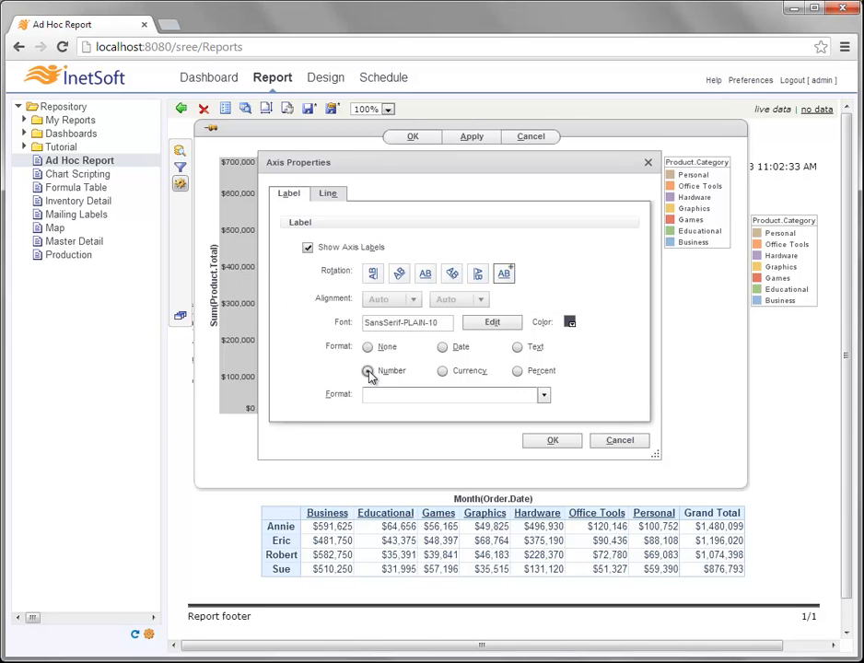
pyautogui.click(544, 394)
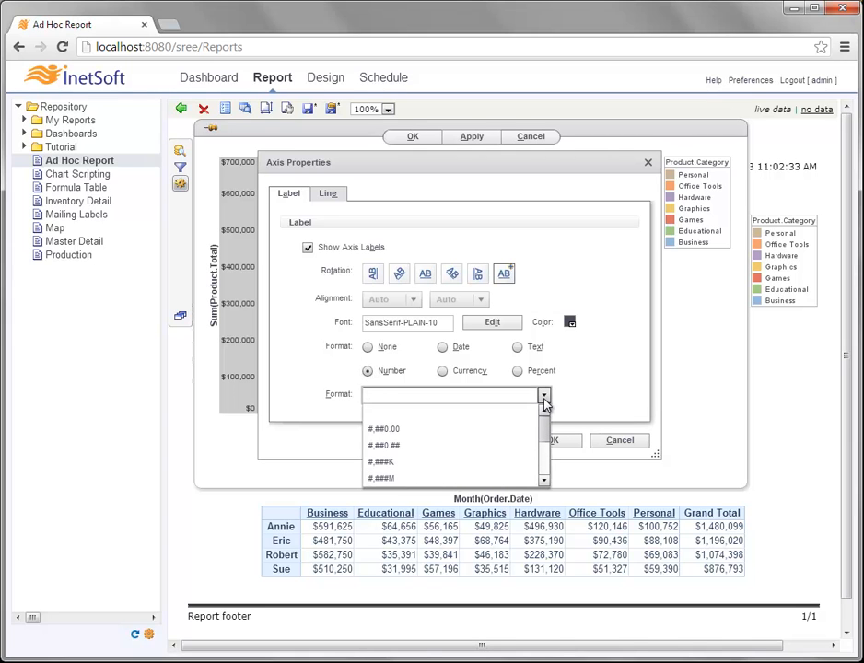
pyautogui.click(411, 462)
pyautogui.click(394, 395)
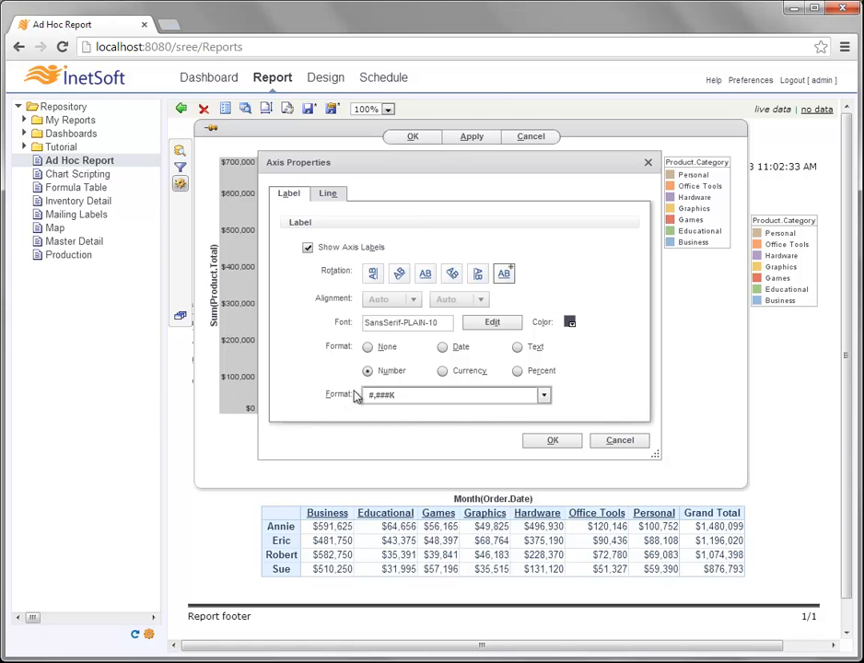
pyautogui.click(549, 442)
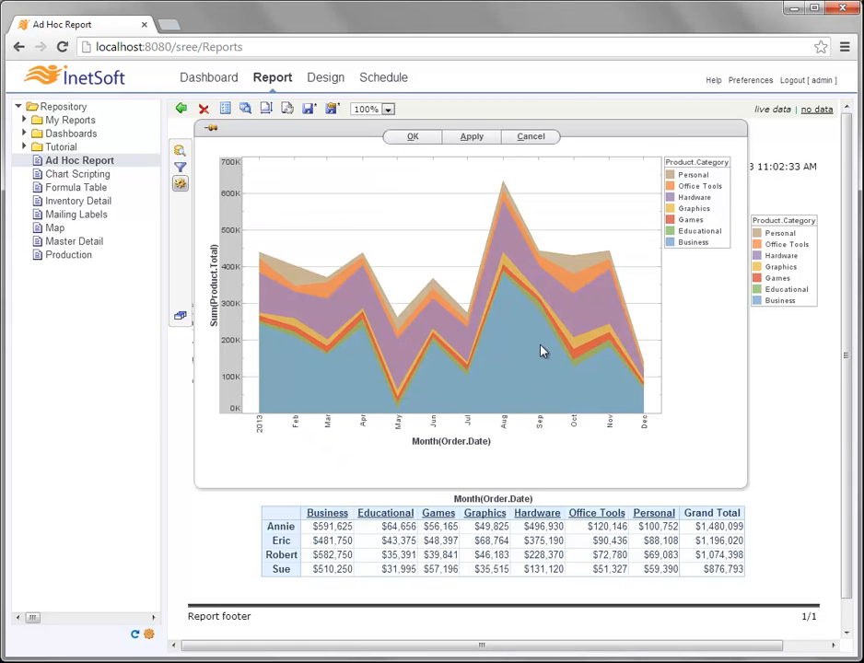
pyautogui.click(228, 225)
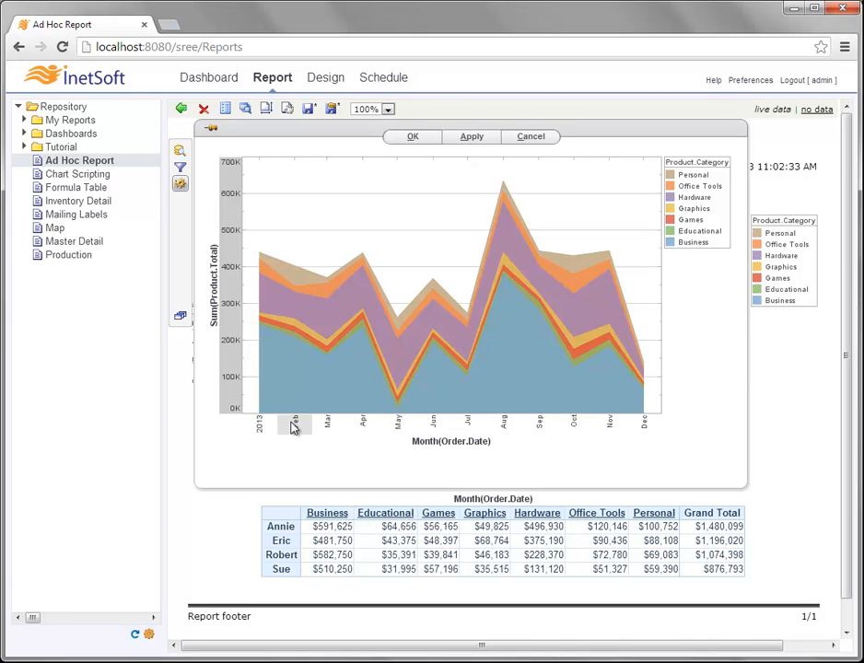
# - Give the month axis labels a Date format with the pattern MMM yyyy
pyautogui.rightClick(400, 429)
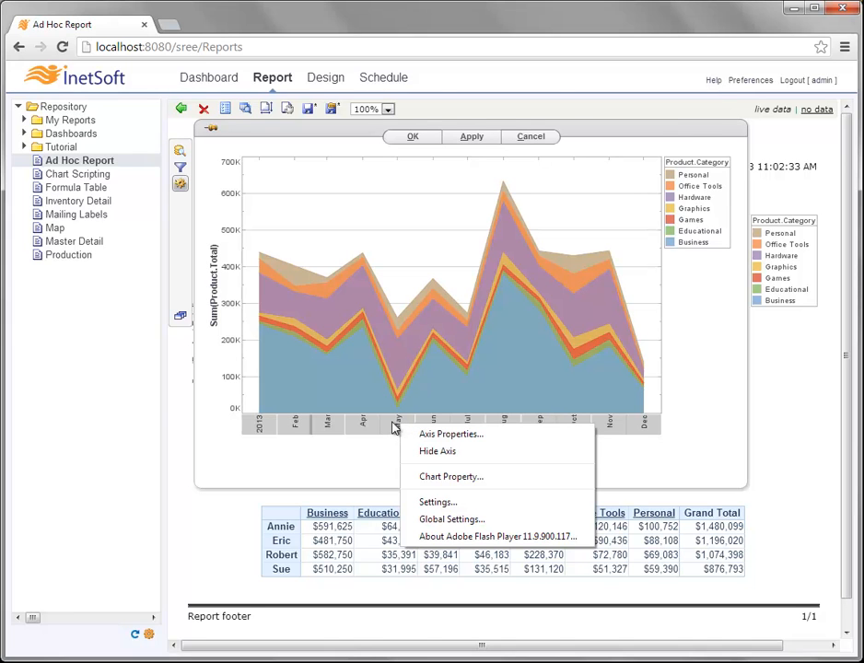
pyautogui.click(496, 435)
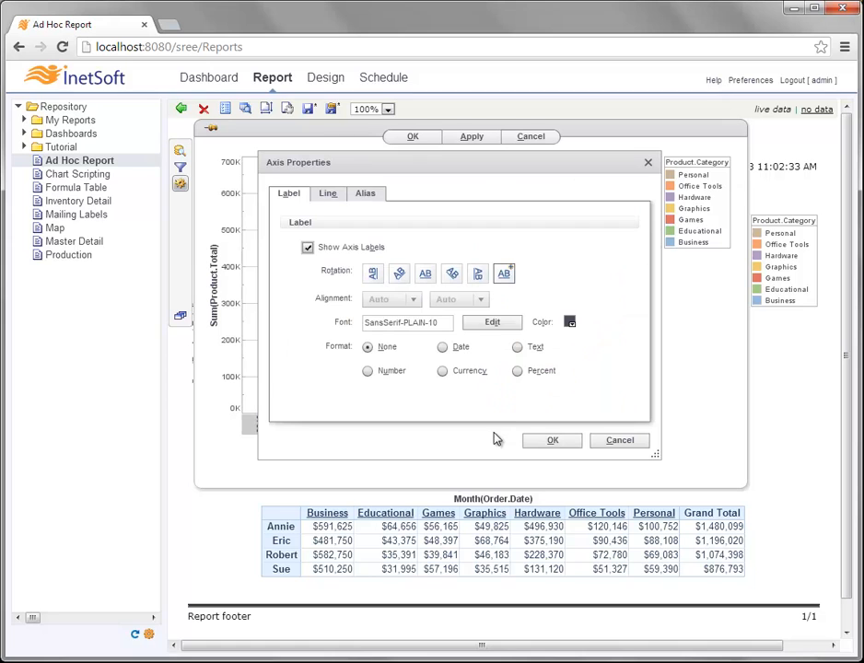
pyautogui.click(443, 349)
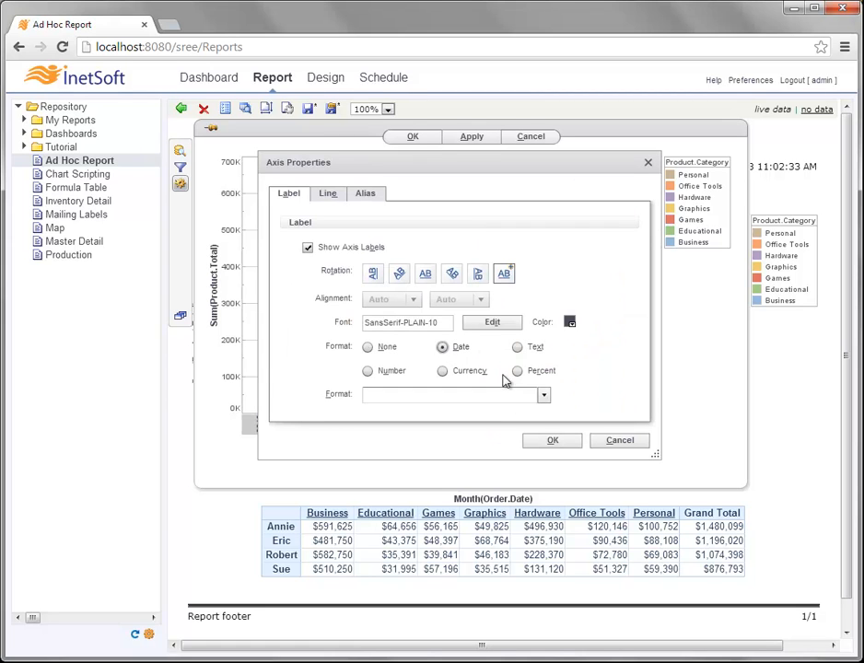
pyautogui.click(544, 395)
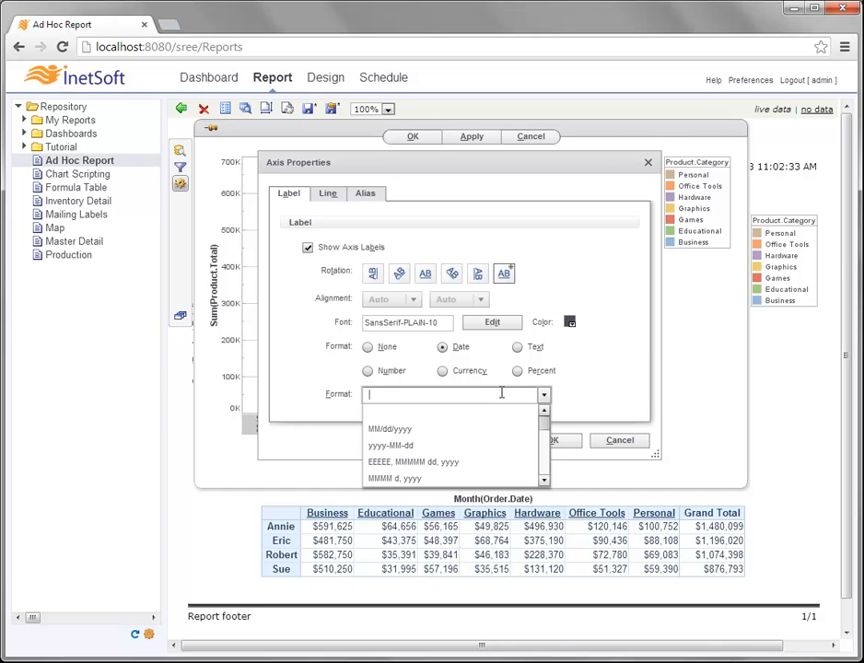
pyautogui.write('MMM')
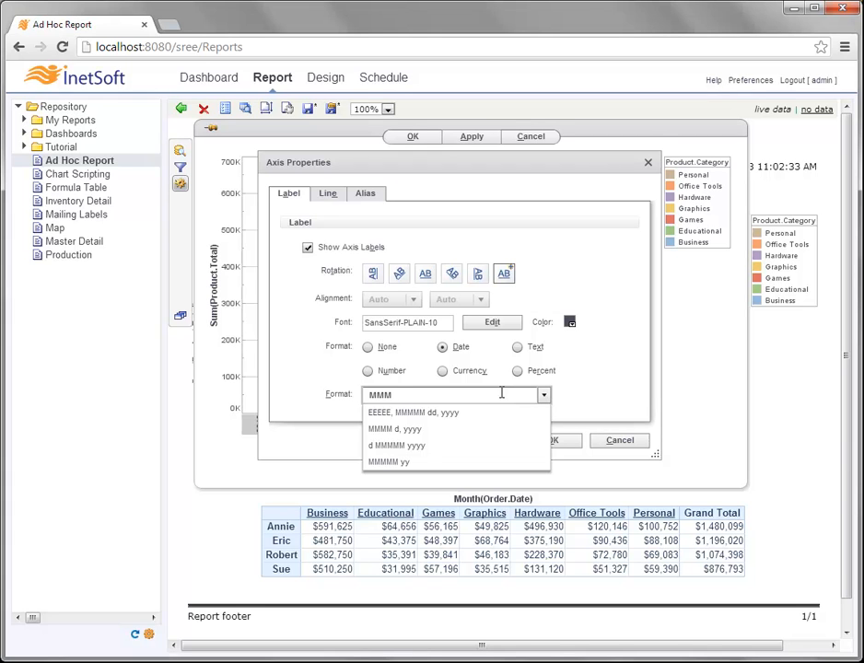
pyautogui.write(' yyyy')
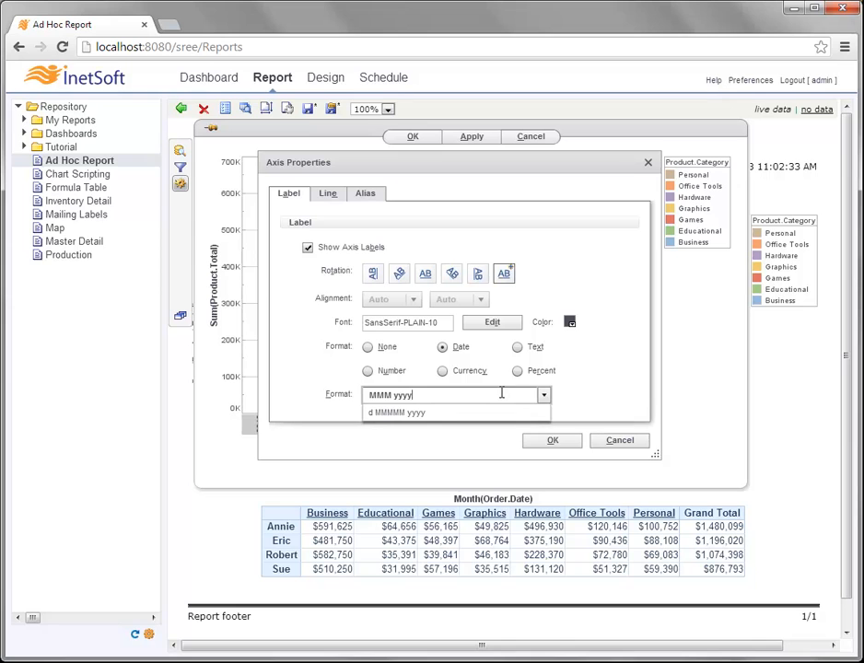
pyautogui.click(589, 399)
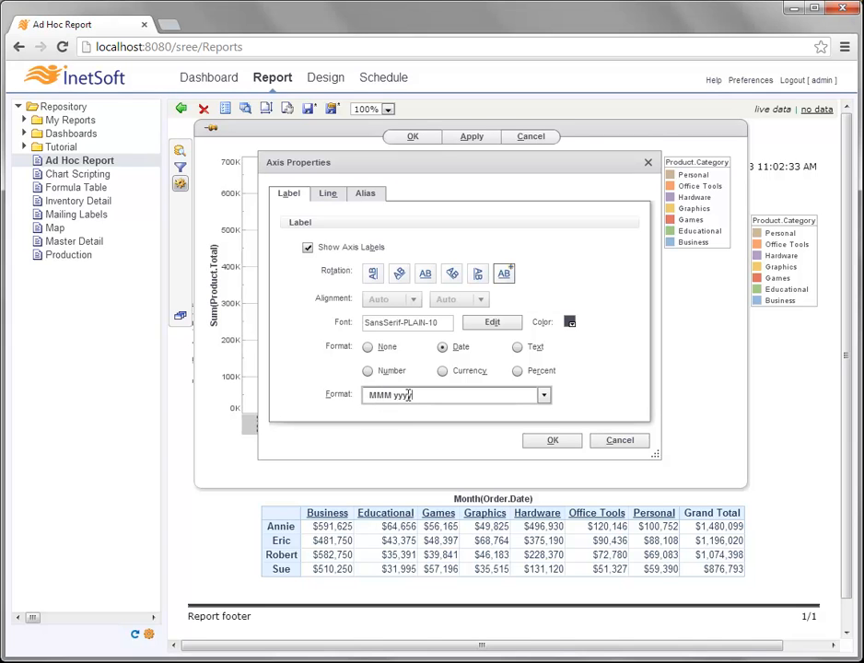
pyautogui.moveTo(372, 396); pyautogui.dragTo(394, 396)
pyautogui.click(382, 394)
pyautogui.click(552, 441)
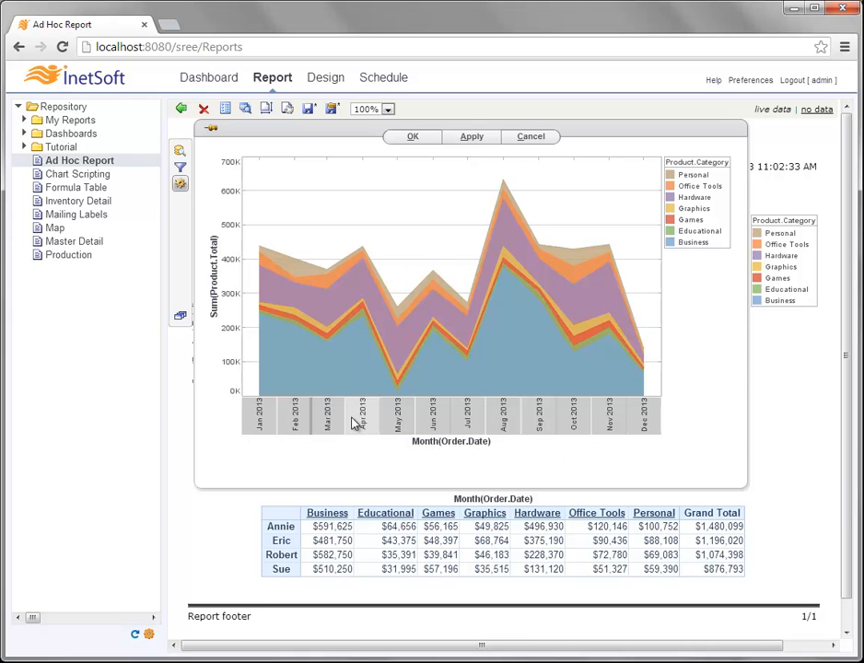
# - Remove the number format from the sales axis so labels show full dollar amounts
pyautogui.rightClick(230, 292)
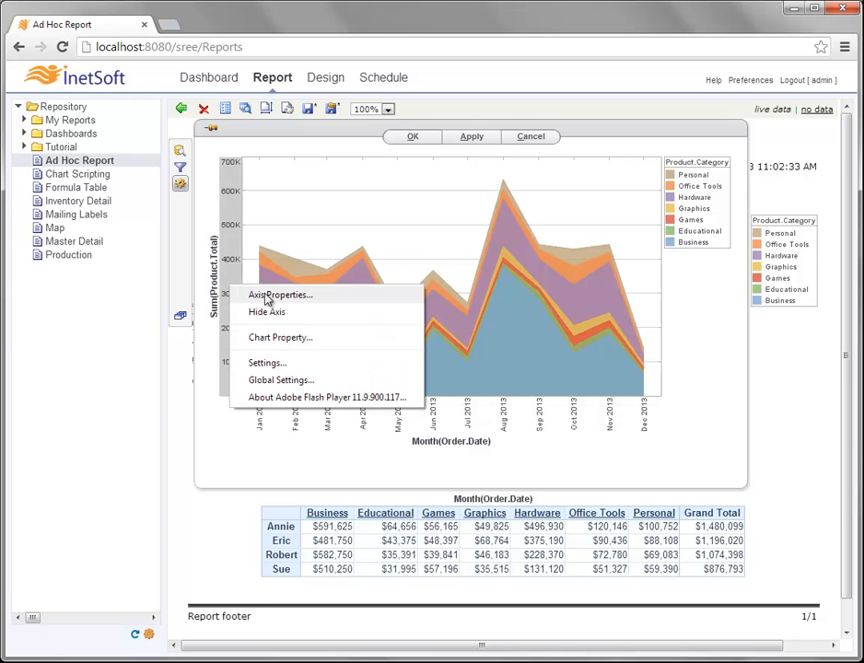
pyautogui.click(272, 296)
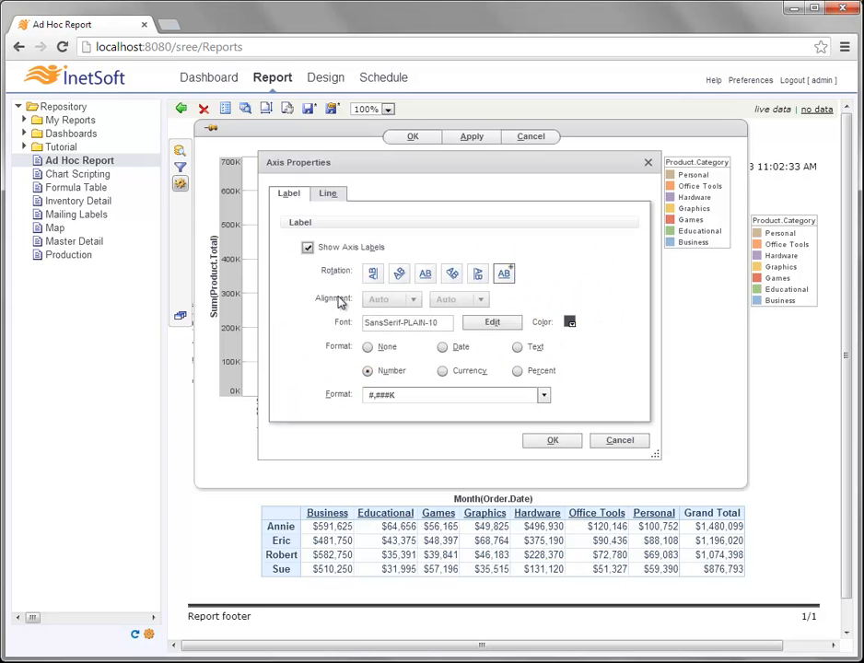
pyautogui.click(368, 346)
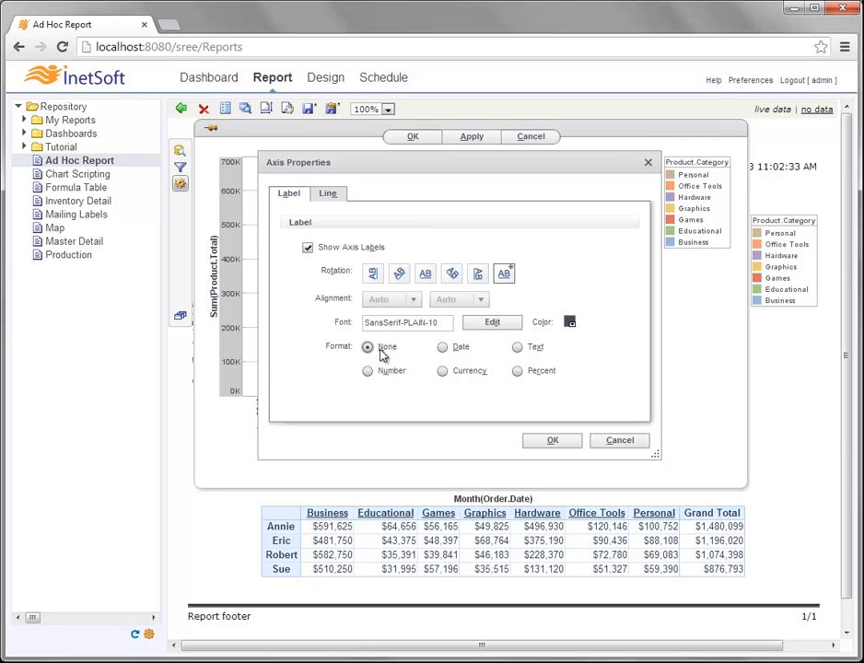
pyautogui.click(534, 442)
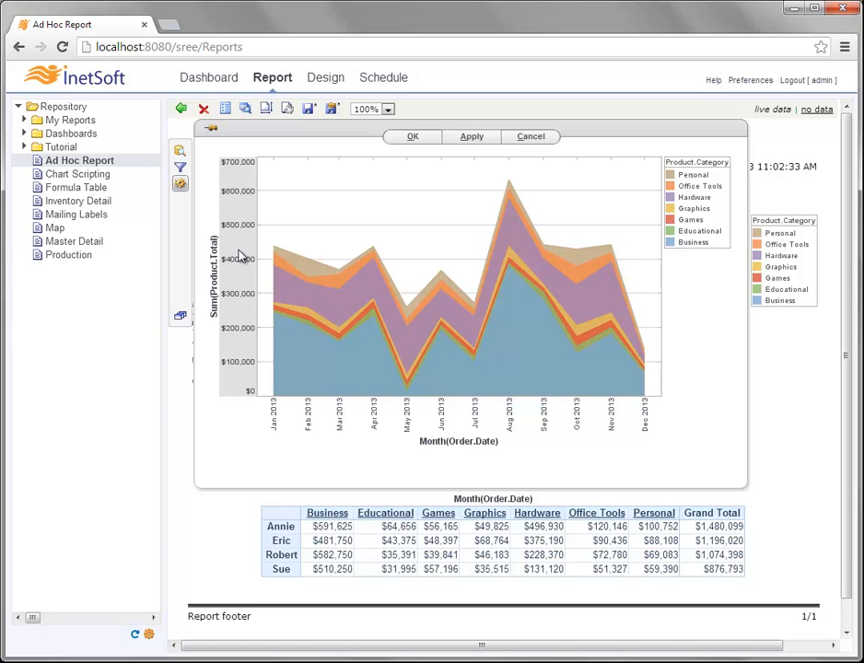
# - Set the month axis label format to None so it shows short month names
pyautogui.rightClick(407, 417)
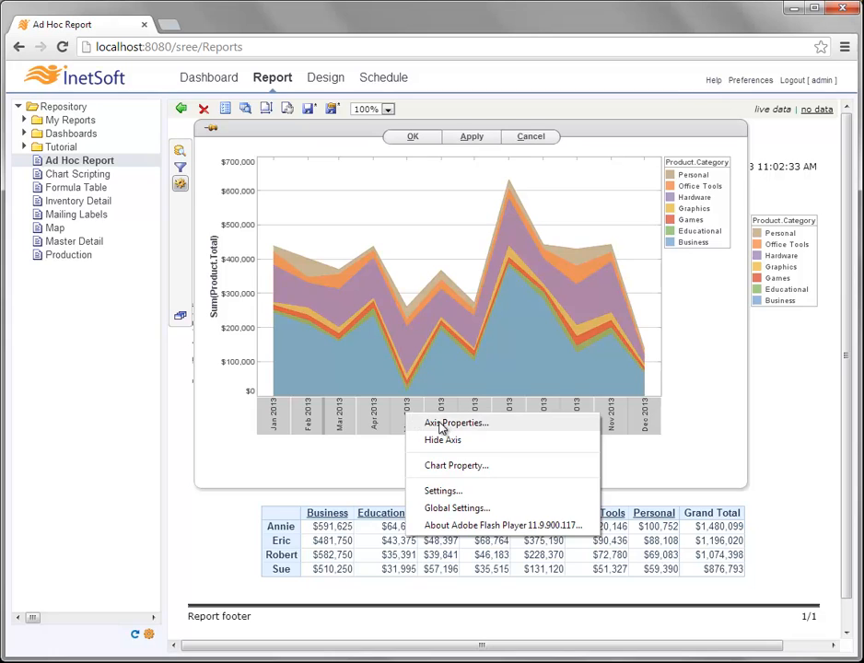
pyautogui.click(443, 423)
pyautogui.click(369, 349)
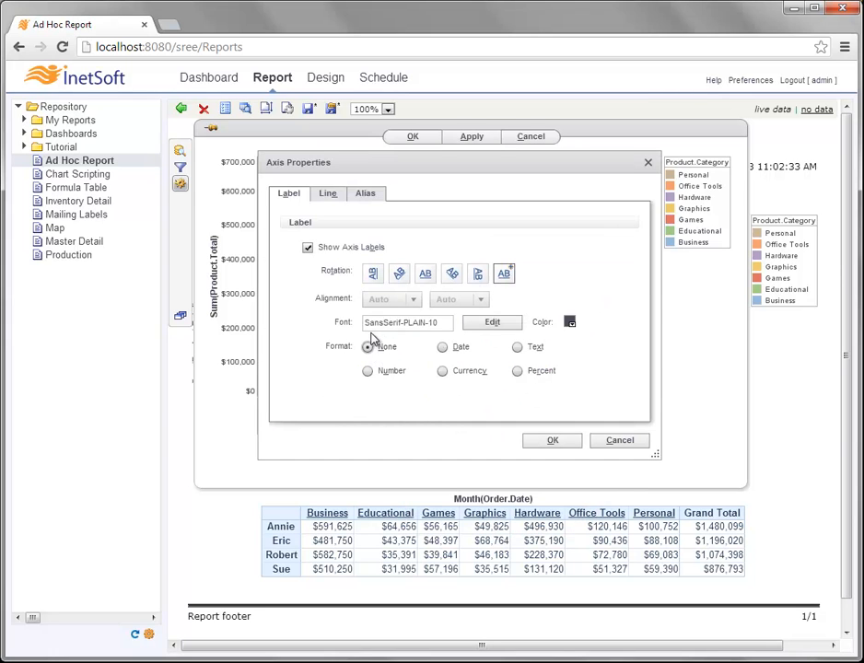
pyautogui.click(552, 440)
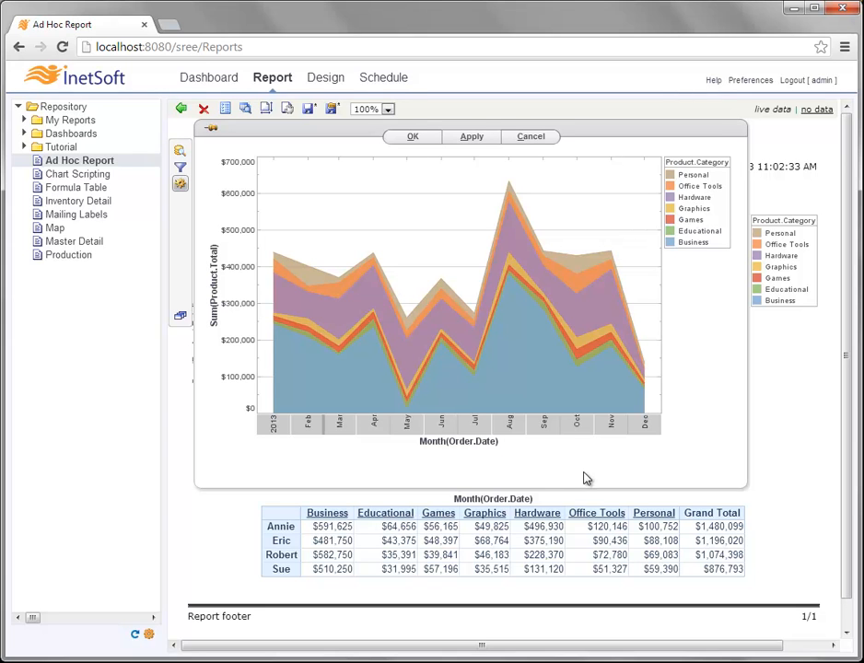
# - Retitle the vertical axis 'Total Sales'
pyautogui.rightClick(215, 273)
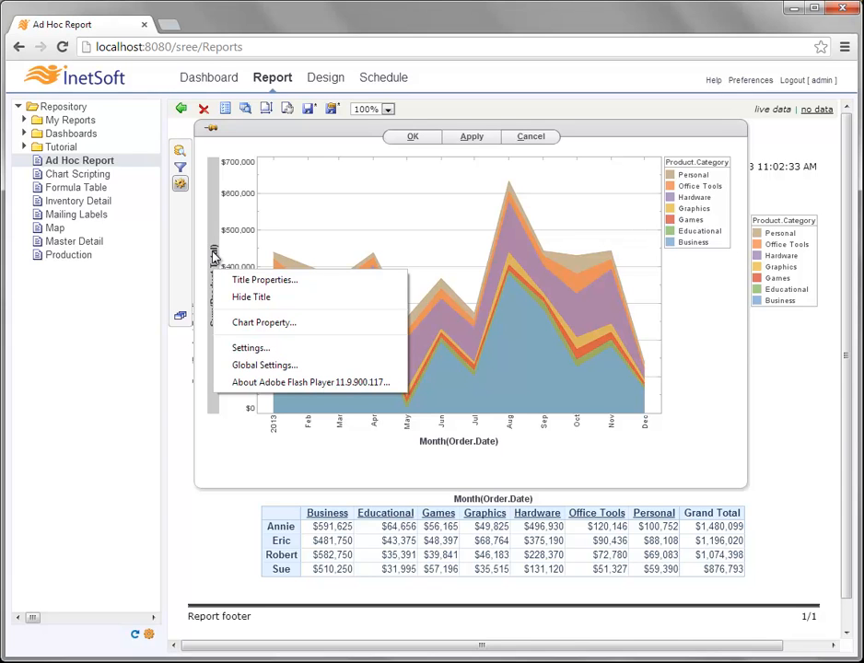
pyautogui.click(272, 280)
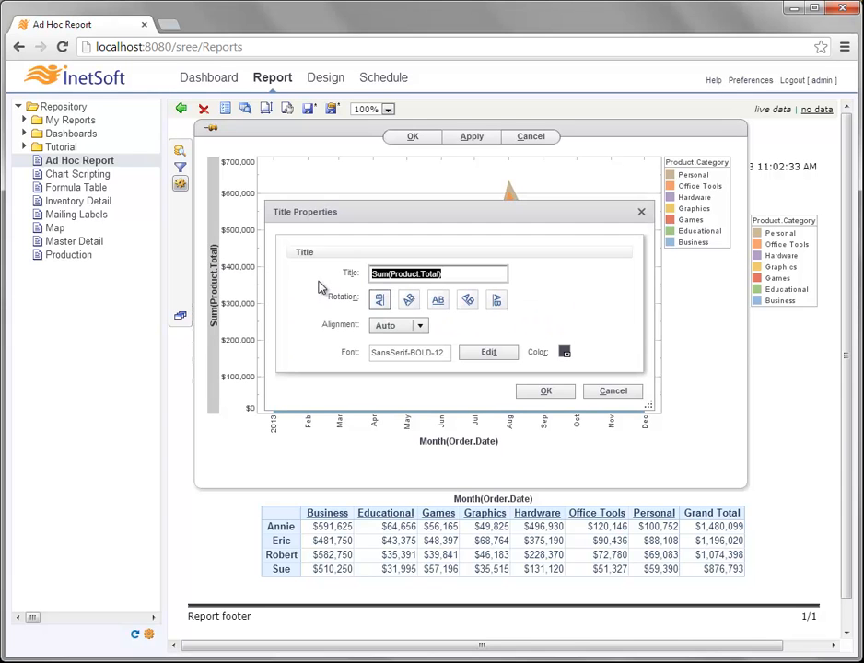
pyautogui.write('Total Sales')
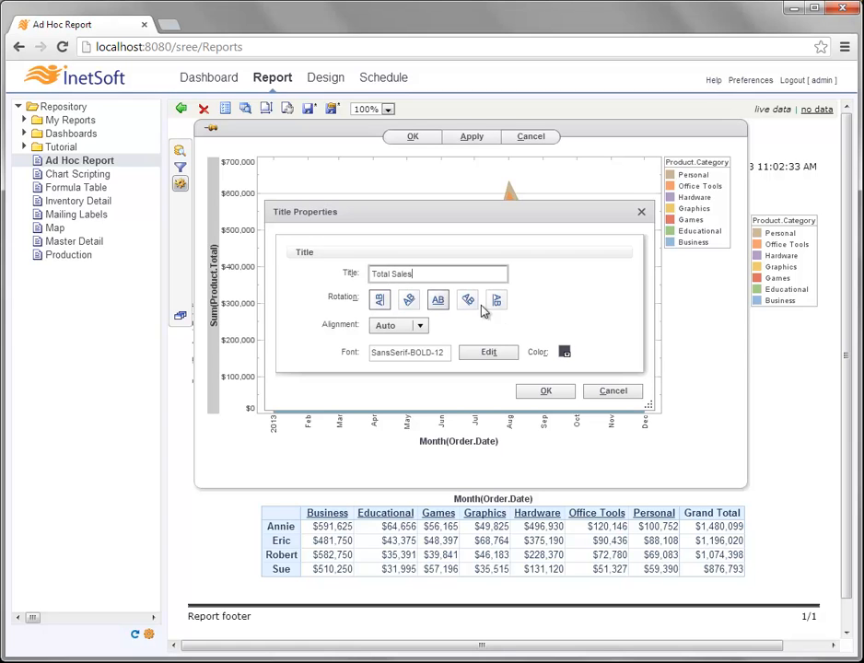
pyautogui.click(535, 391)
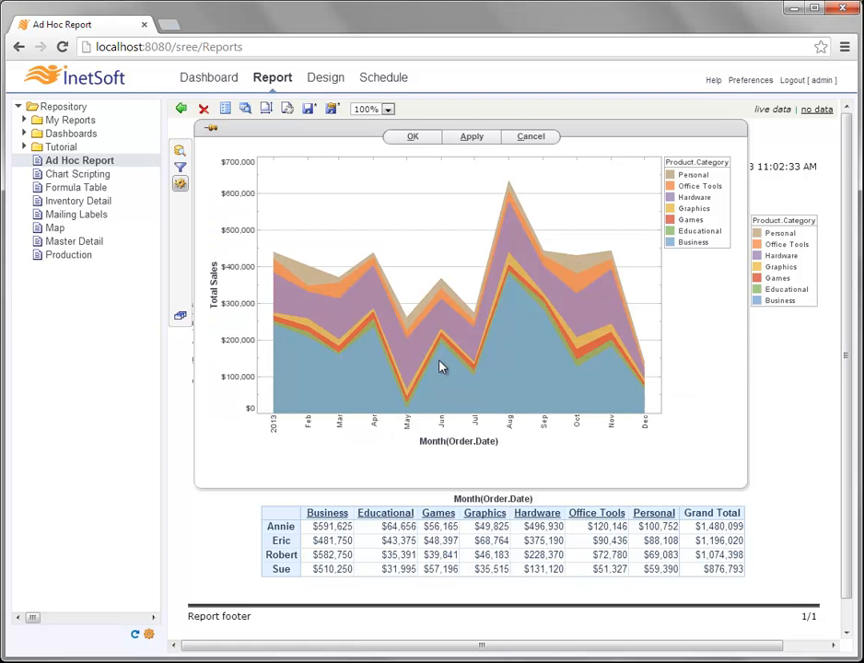
# - Shorten the horizontal axis title to 'Month' and pin the chart editor open
pyautogui.rightClick(458, 444)
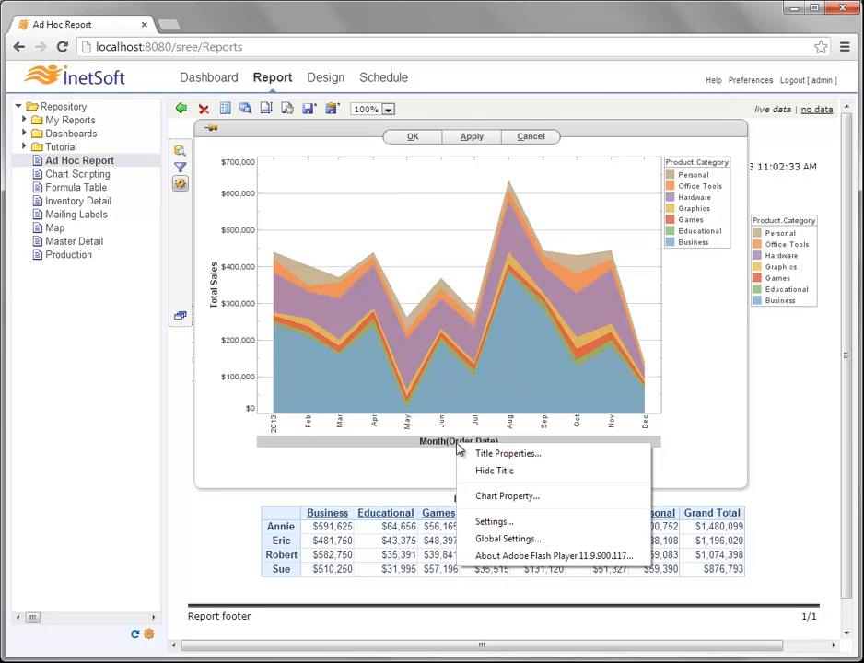
pyautogui.click(564, 454)
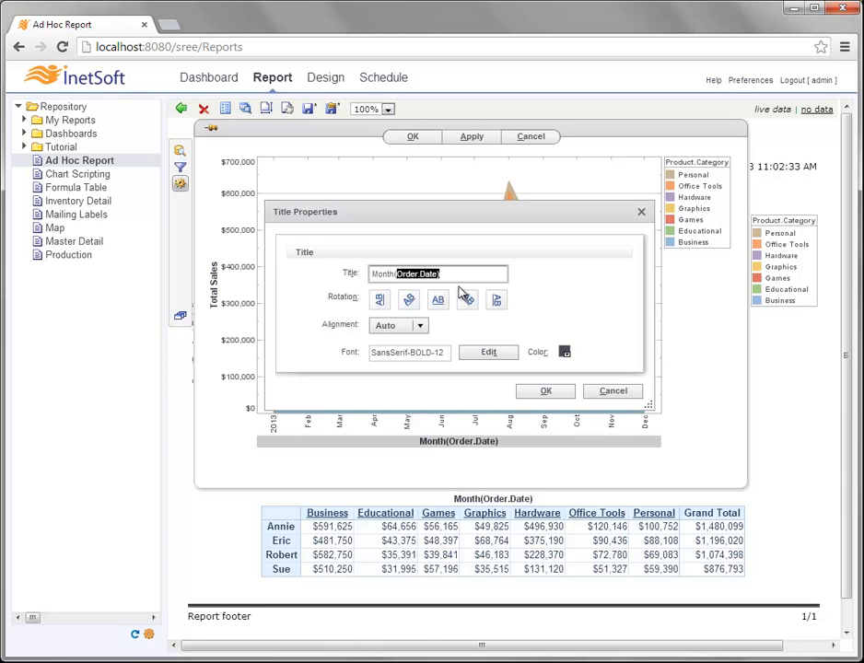
pyautogui.press('BackSpace')
pyautogui.press('BackSpace')
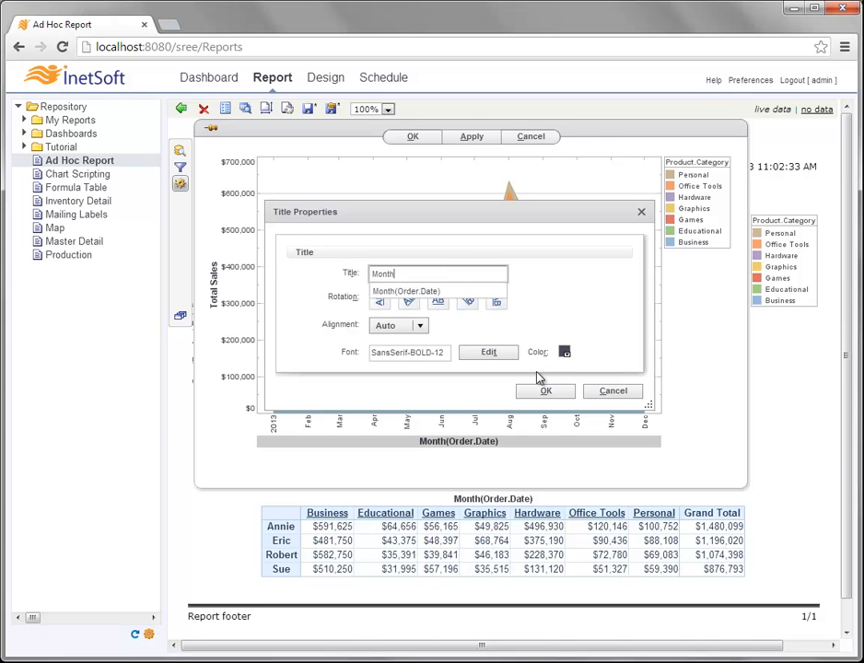
pyautogui.click(544, 327)
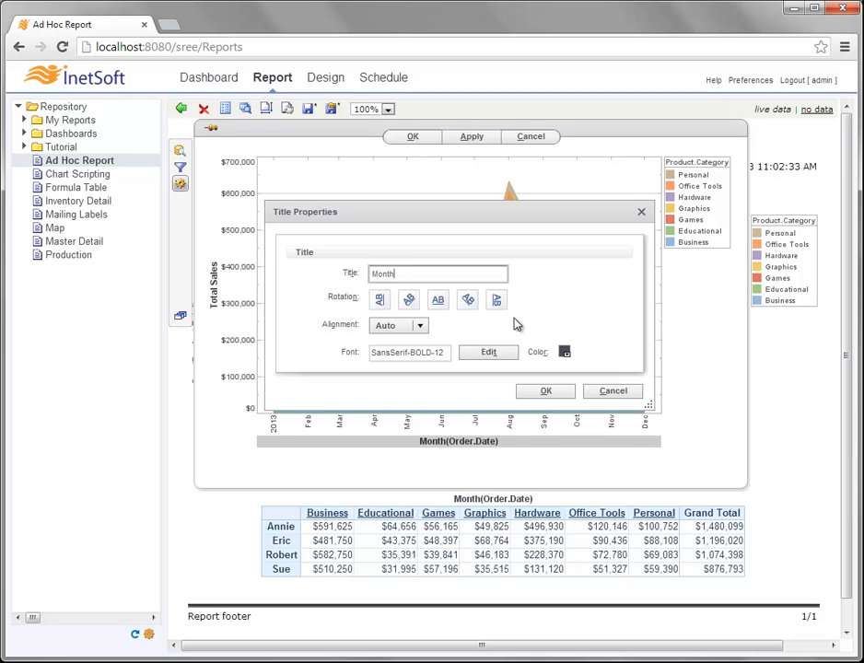
pyautogui.click(546, 392)
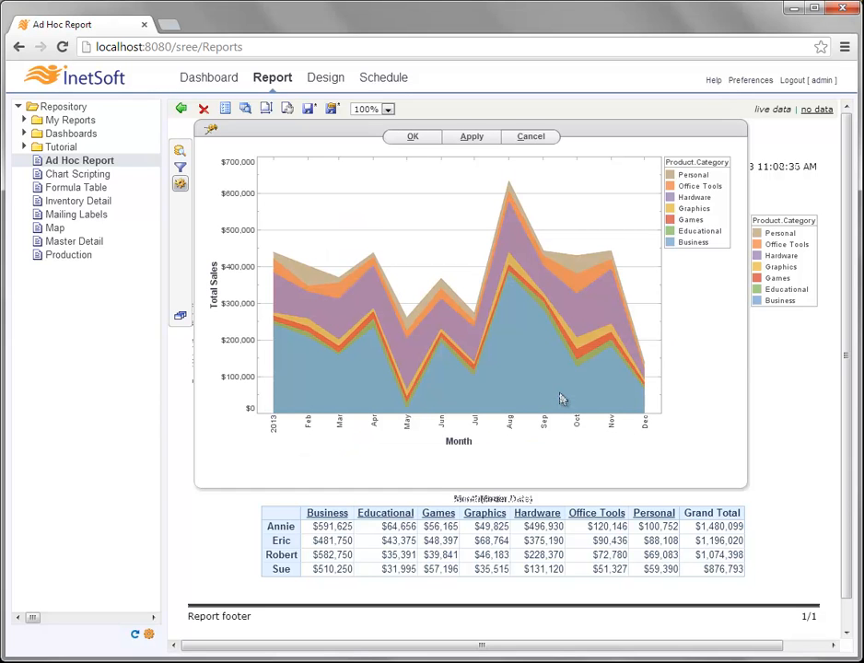
pyautogui.click(211, 129)
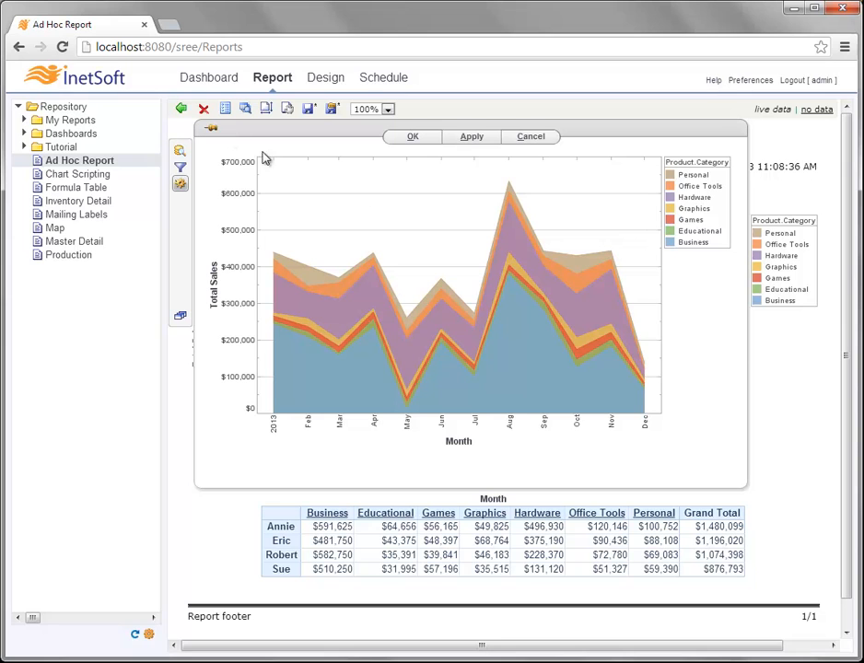
pyautogui.rightClick(445, 225)
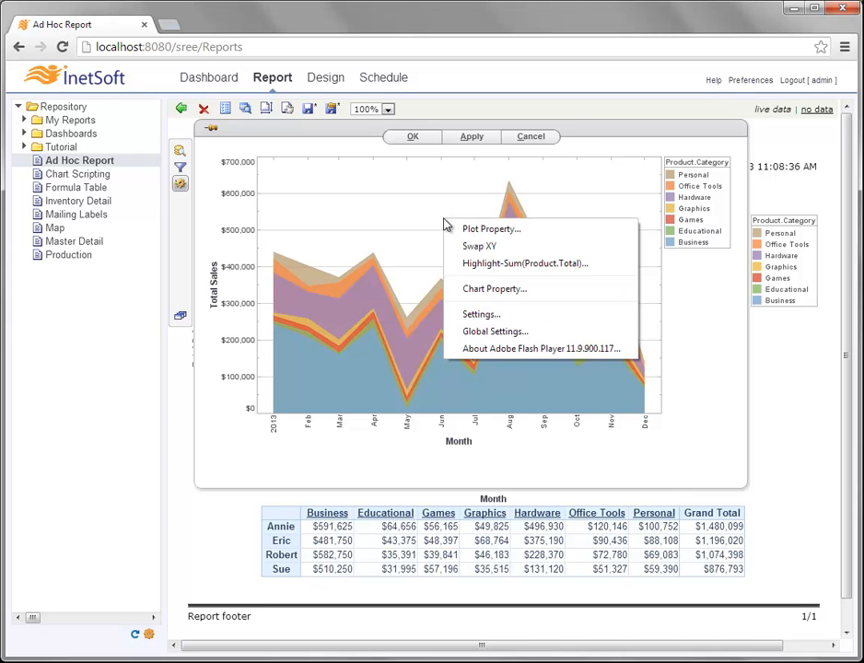
pyautogui.click(540, 232)
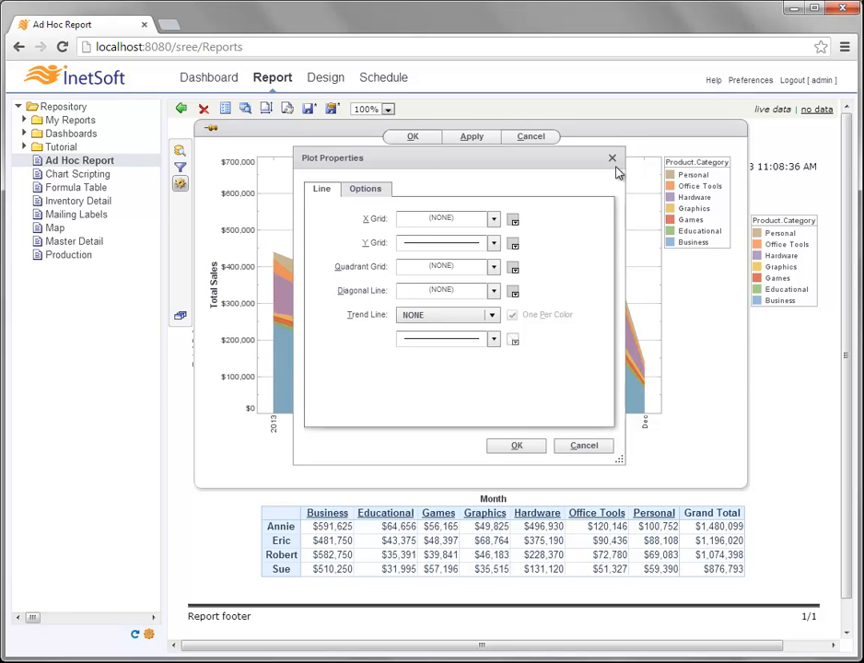
pyautogui.click(491, 315)
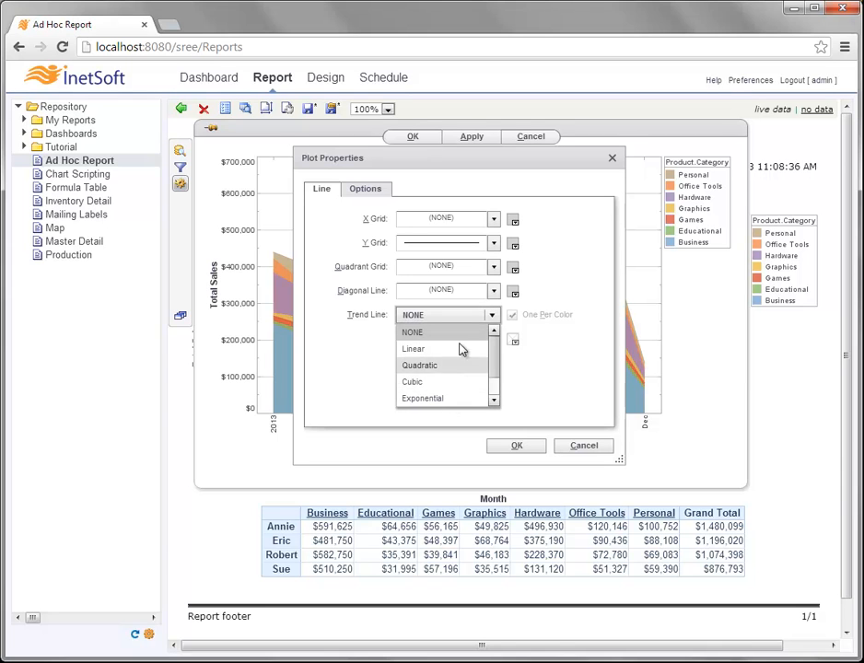
pyautogui.click(567, 350)
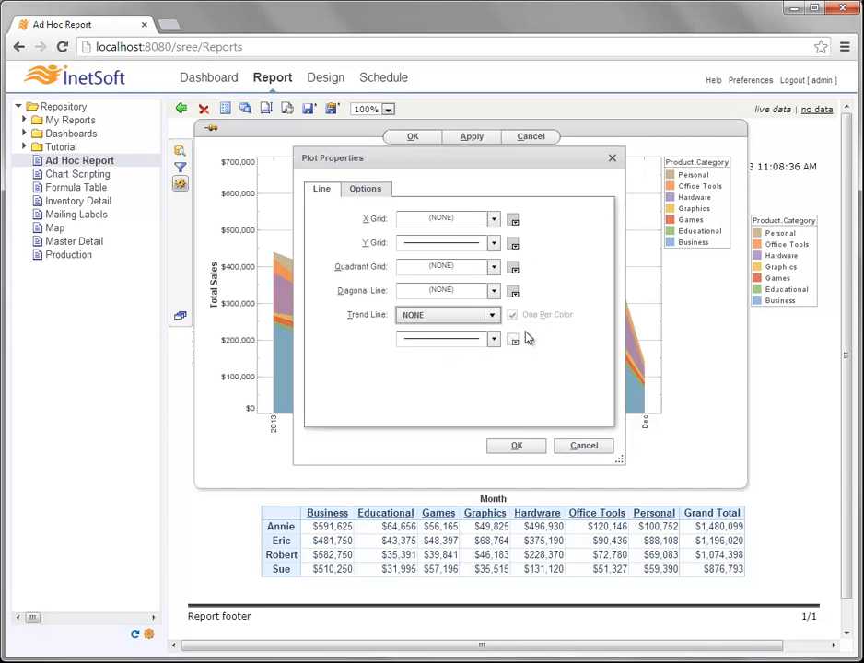
pyautogui.click(379, 190)
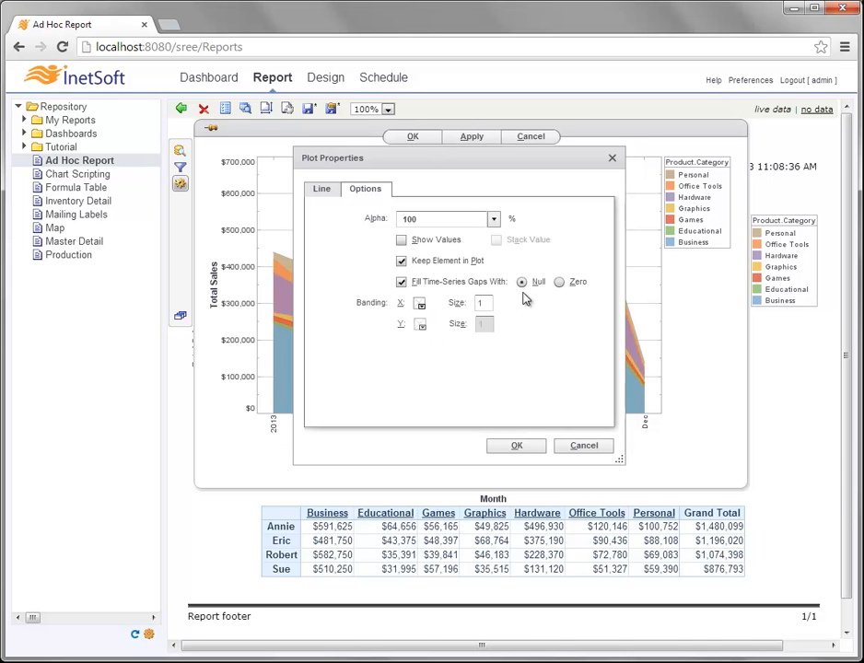
pyautogui.click(580, 447)
pyautogui.rightClick(457, 243)
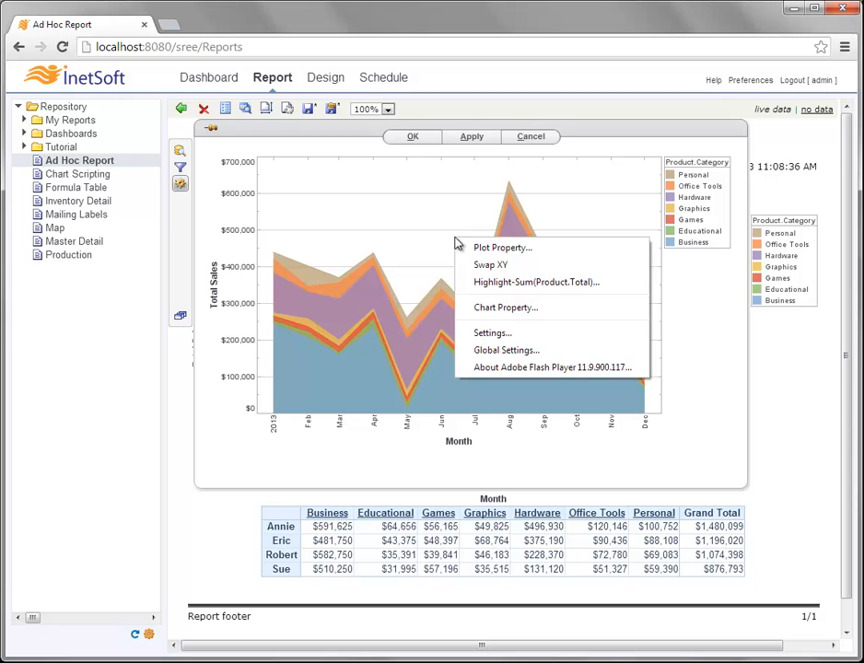
pyautogui.click(539, 286)
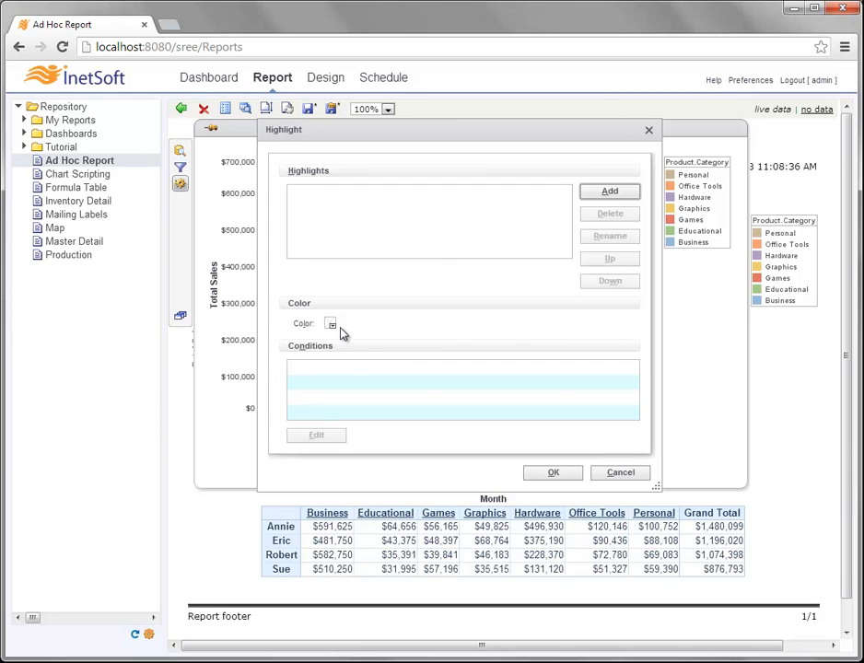
pyautogui.click(615, 474)
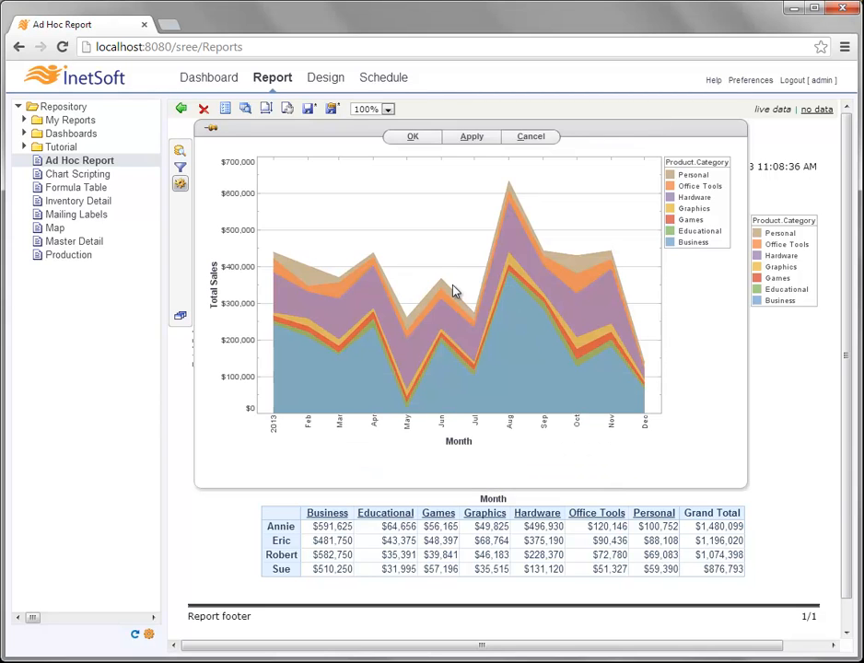
# - Give the chart a custom tooltip reading 'Total for {0} in {2}: {1}'
pyautogui.rightClick(440, 254)
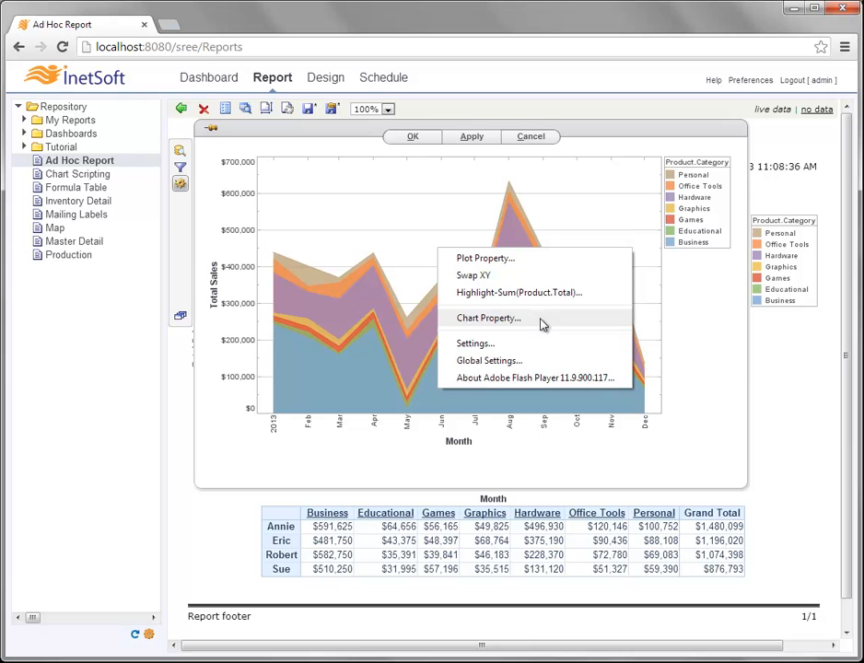
pyautogui.click(533, 324)
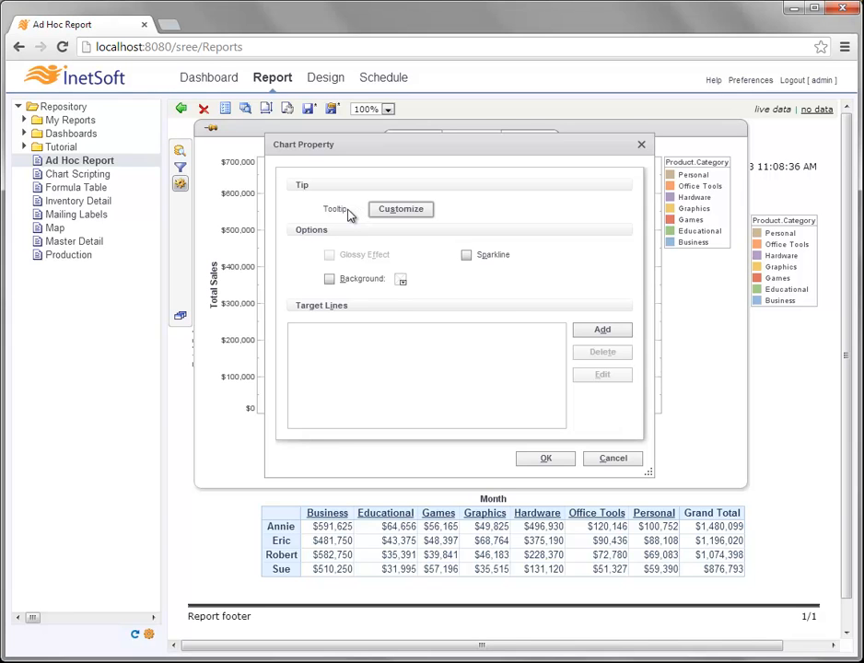
pyautogui.click(397, 210)
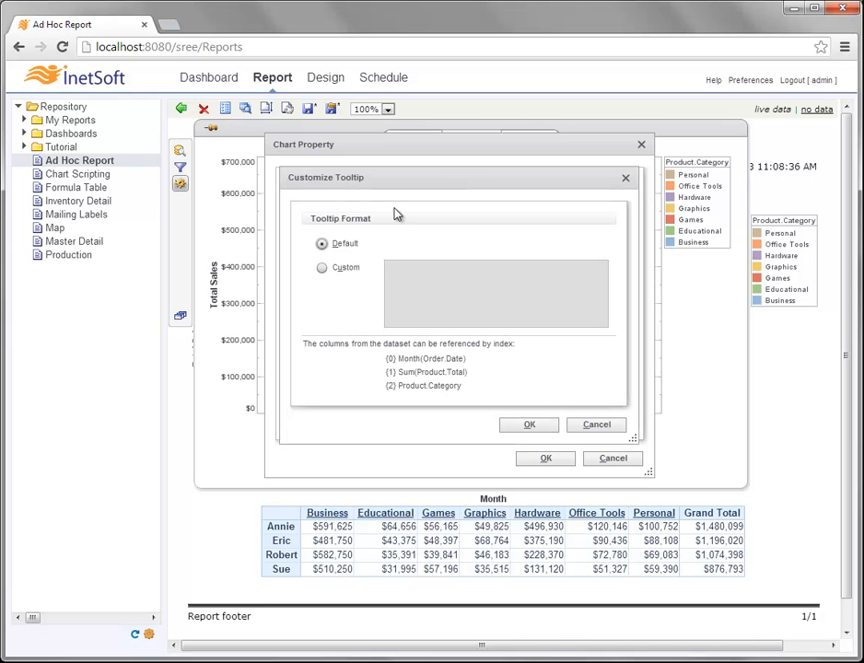
pyautogui.click(322, 267)
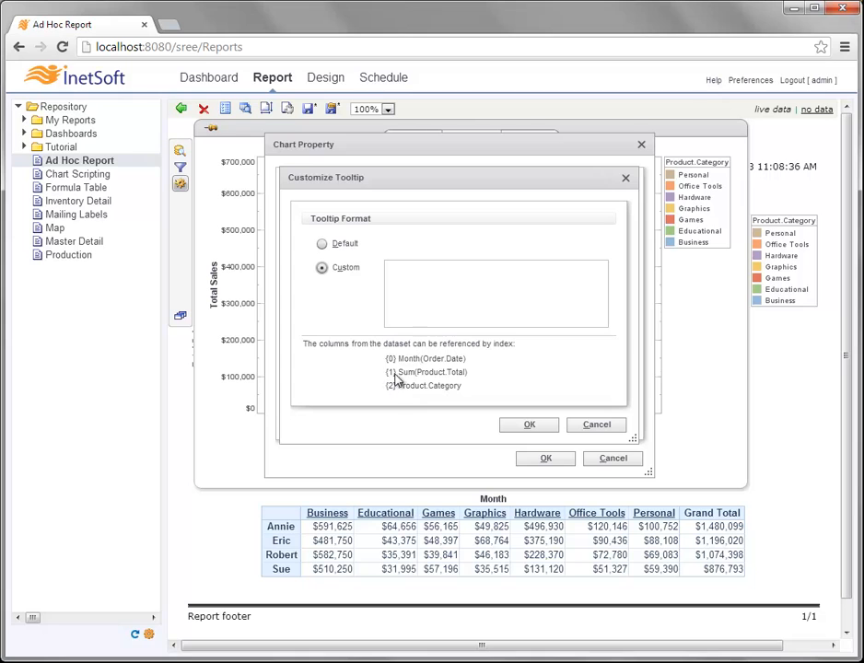
pyautogui.click(426, 283)
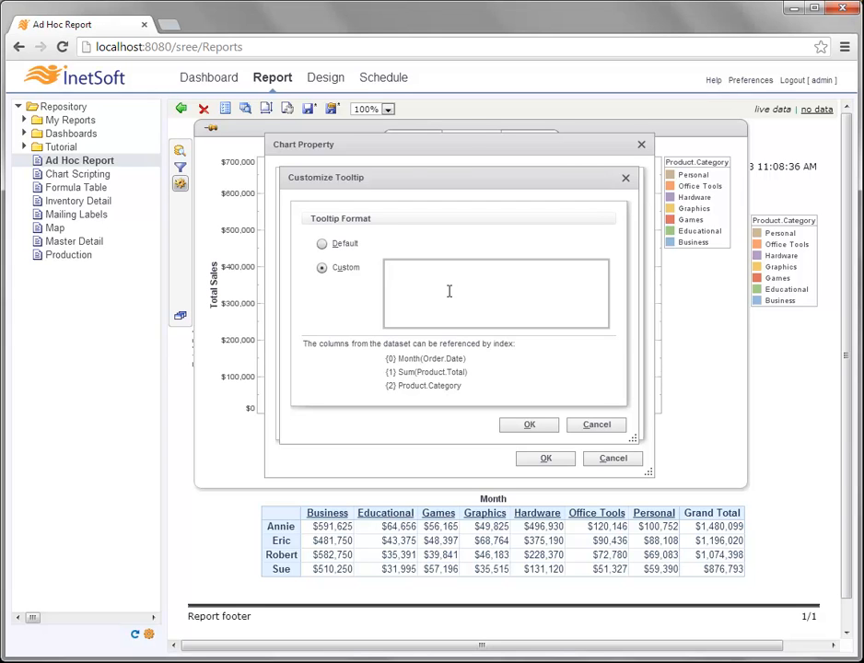
pyautogui.write('Total for {0} in {2}')
pyautogui.write(': {1}')
pyautogui.click(531, 423)
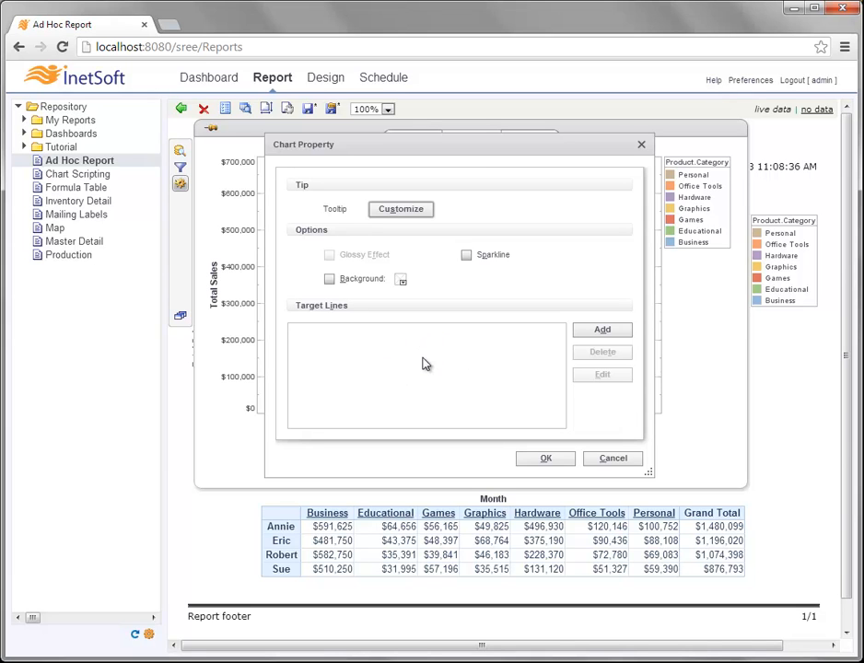
# - Start a new chart target, review its Field and Value choices, then switch to the Band tab
pyautogui.click(600, 334)
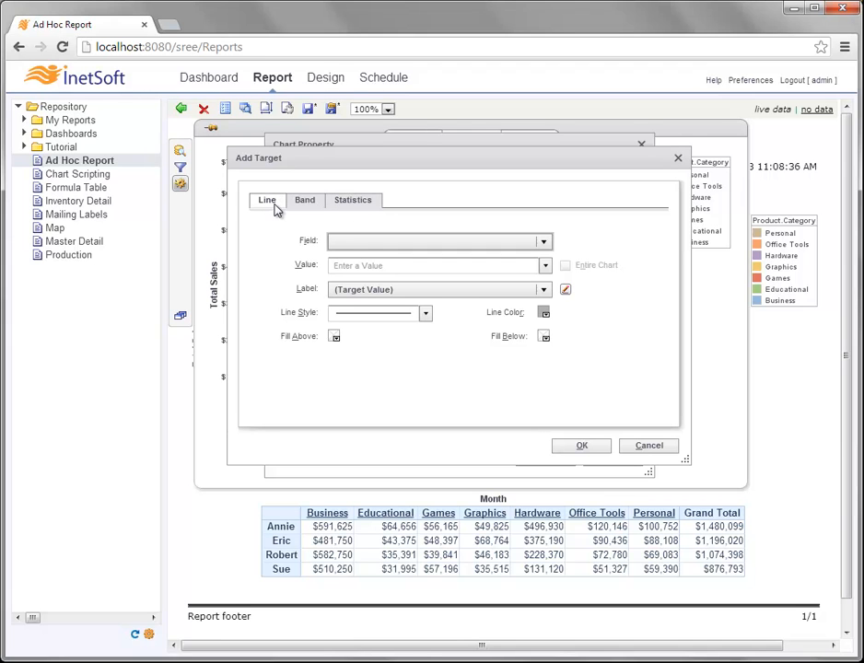
pyautogui.click(543, 241)
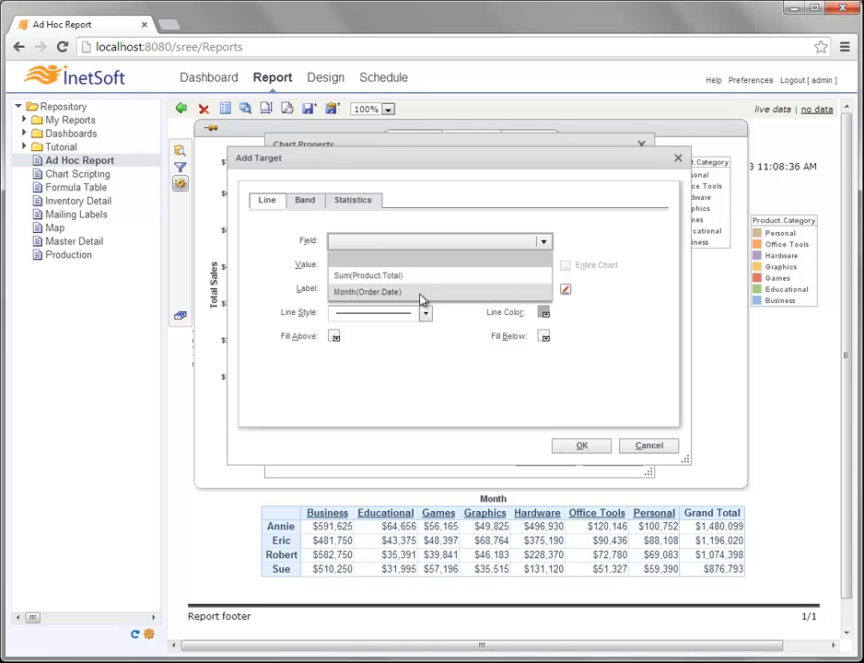
pyautogui.click(449, 239)
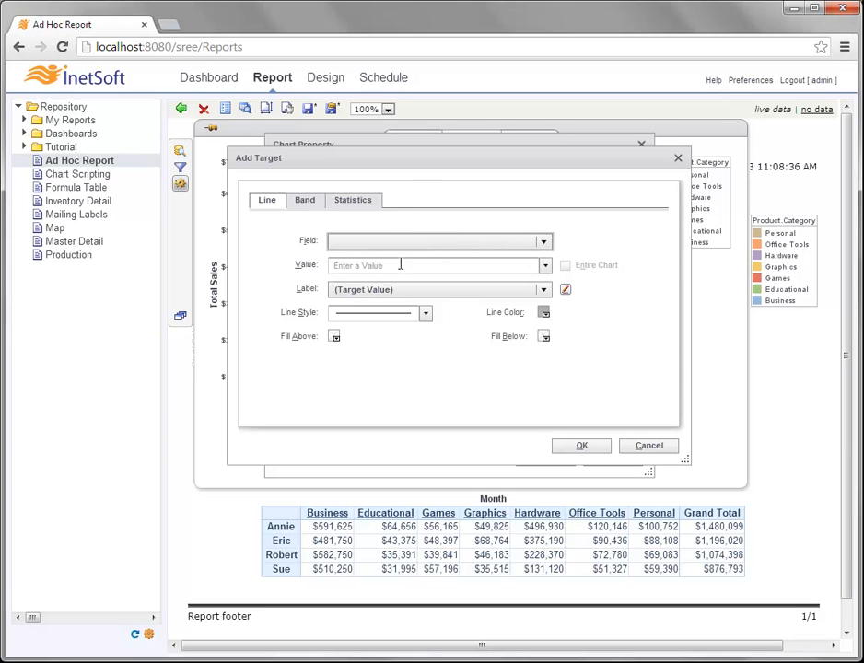
pyautogui.click(544, 265)
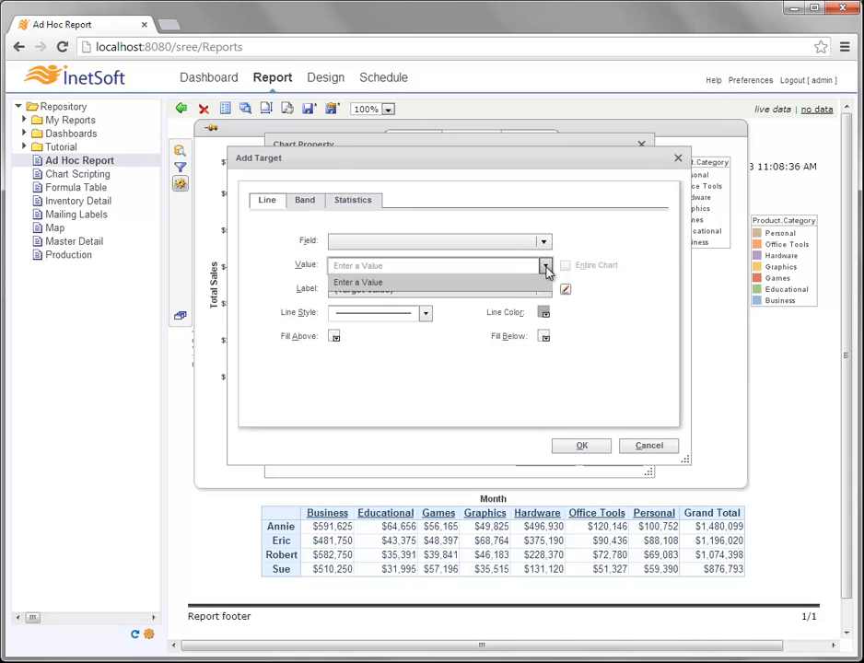
pyautogui.click(544, 241)
pyautogui.click(482, 276)
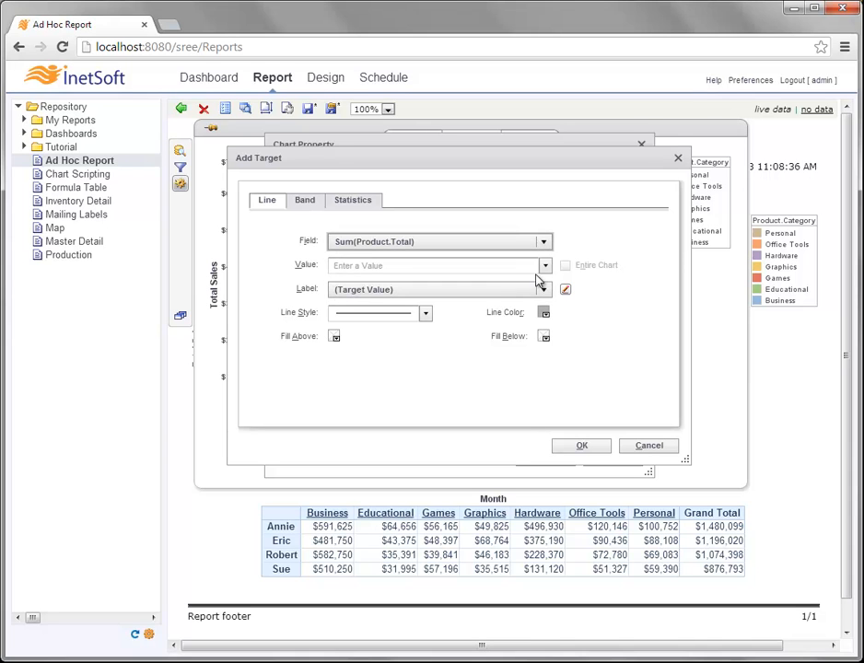
pyautogui.click(545, 266)
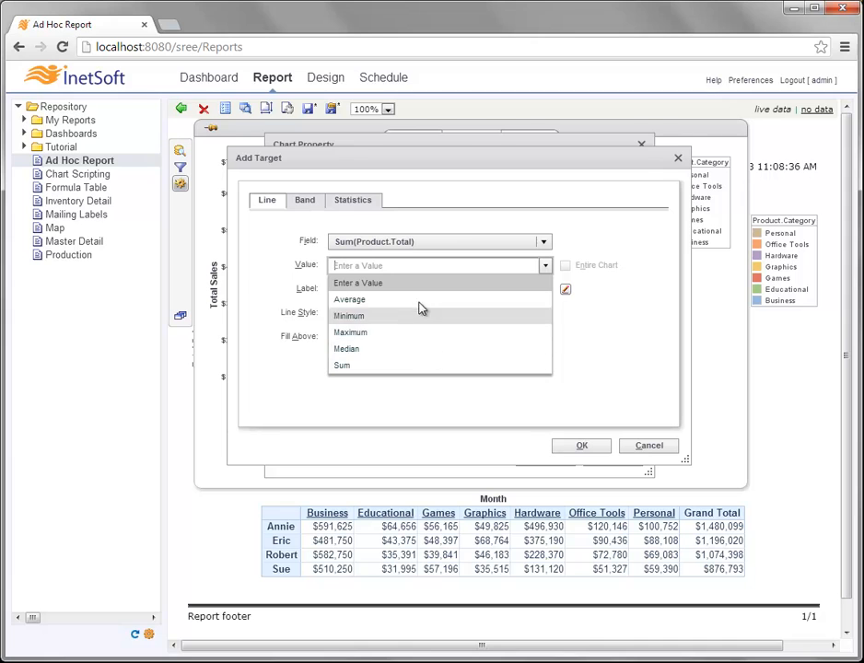
pyautogui.click(576, 248)
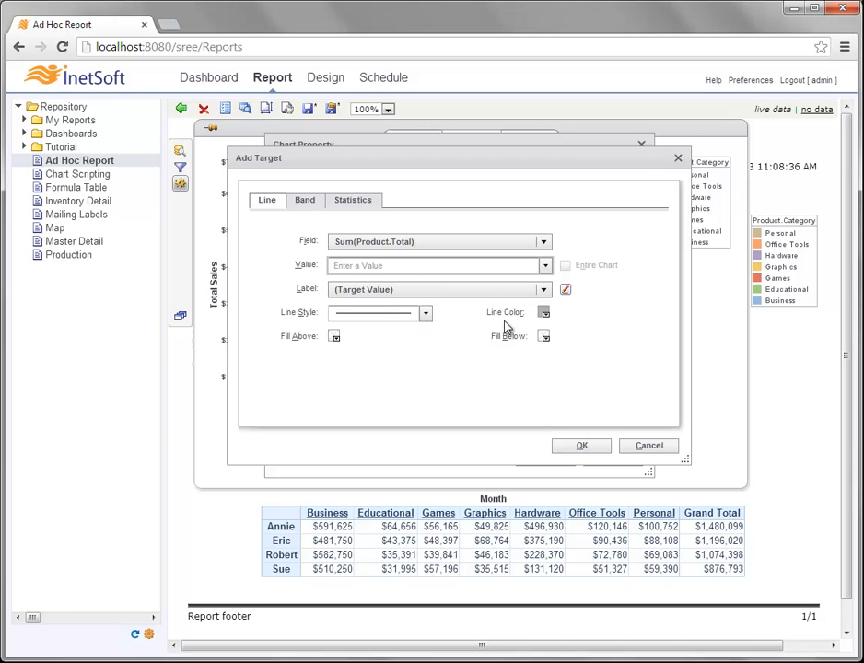
pyautogui.click(424, 242)
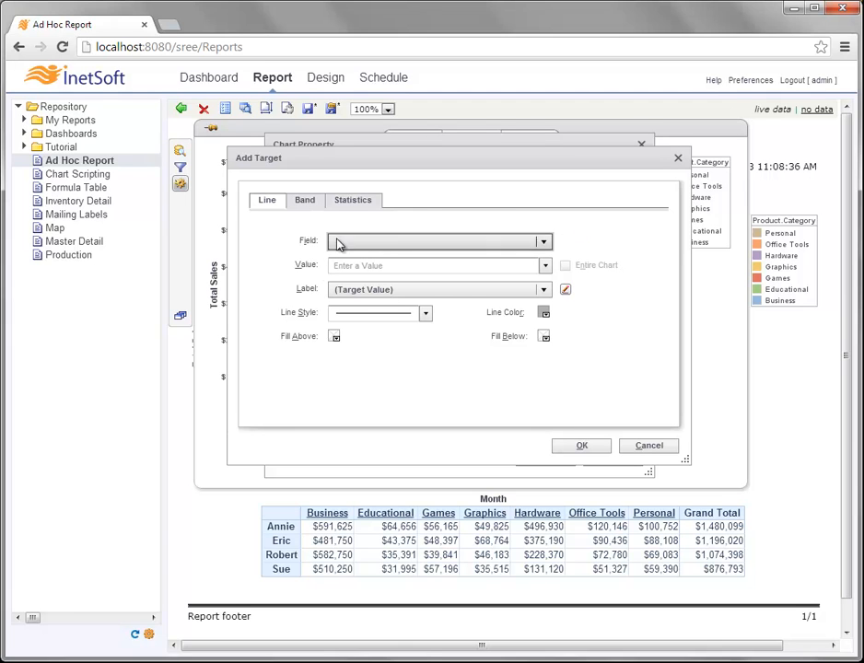
pyautogui.click(308, 204)
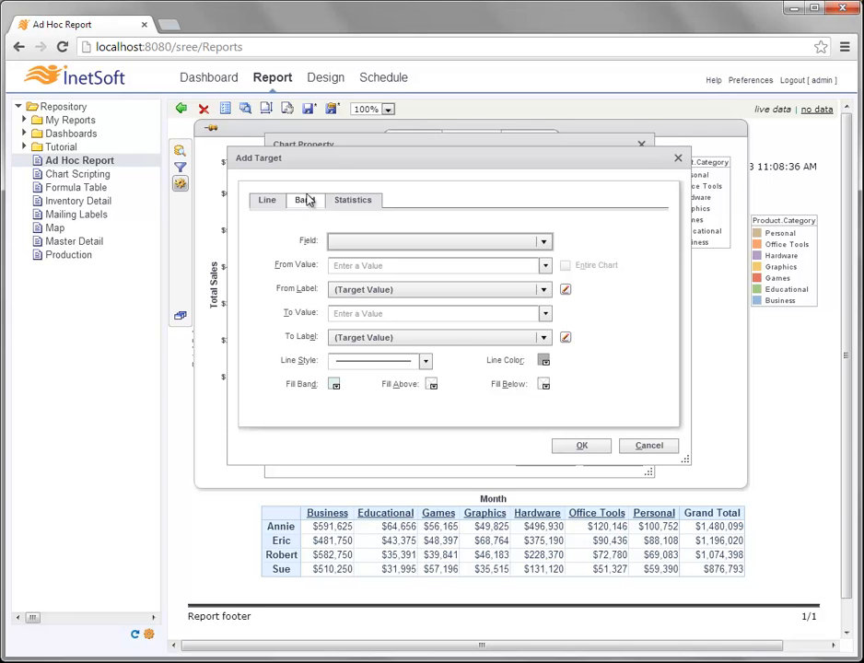
# - Set the band field to Sum(Product.Total), From value Minimum, keeping the {0} From label
pyautogui.click(394, 241)
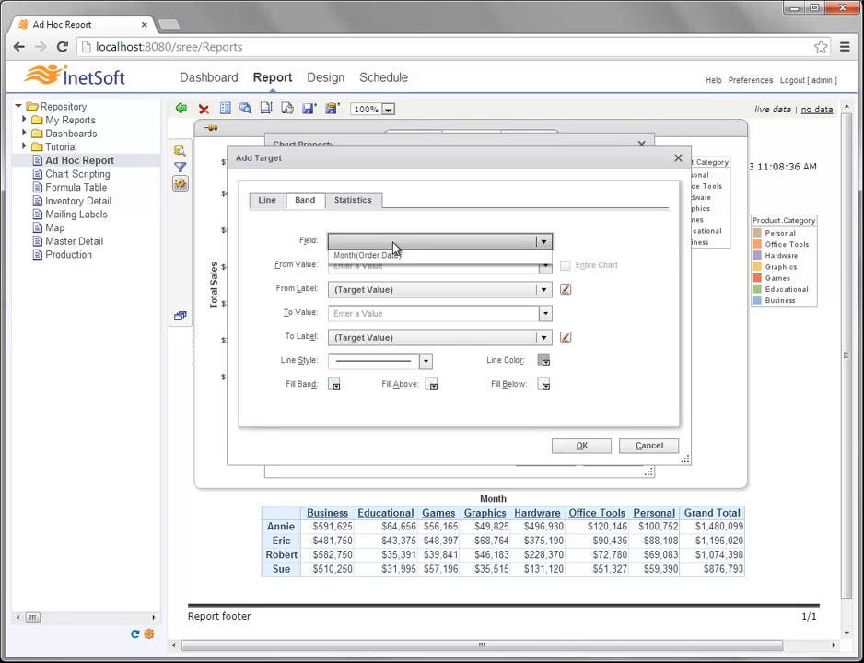
pyautogui.click(401, 268)
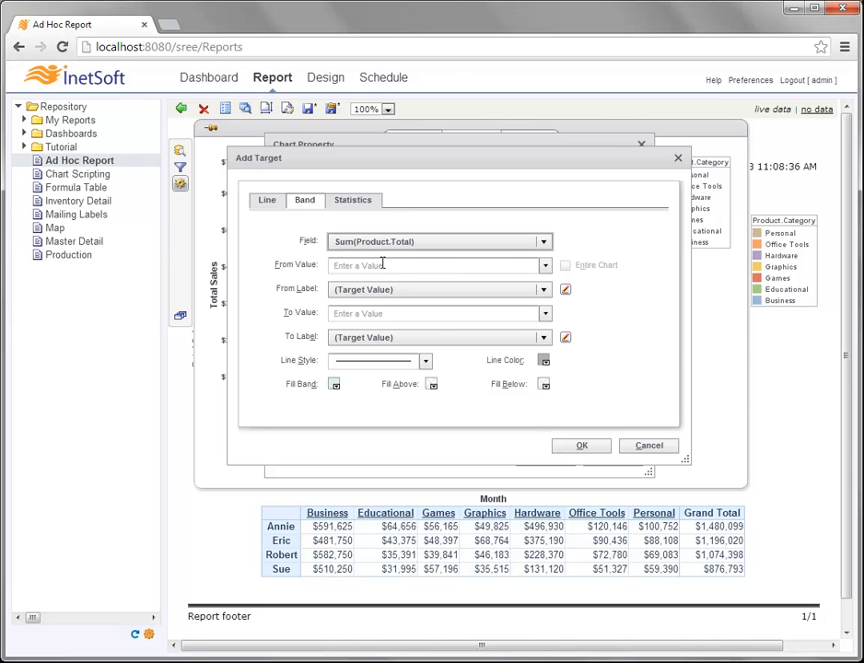
pyautogui.click(545, 266)
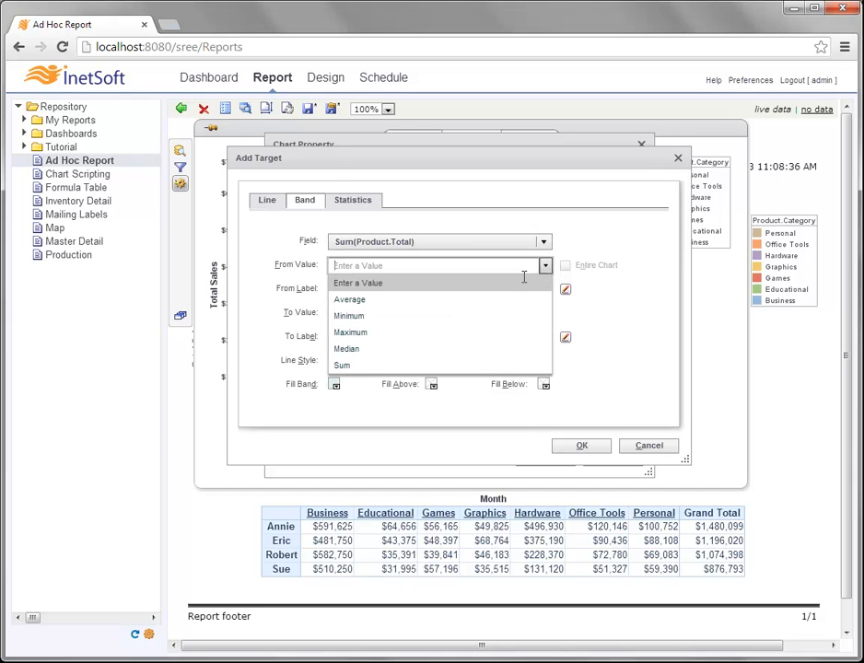
pyautogui.click(461, 314)
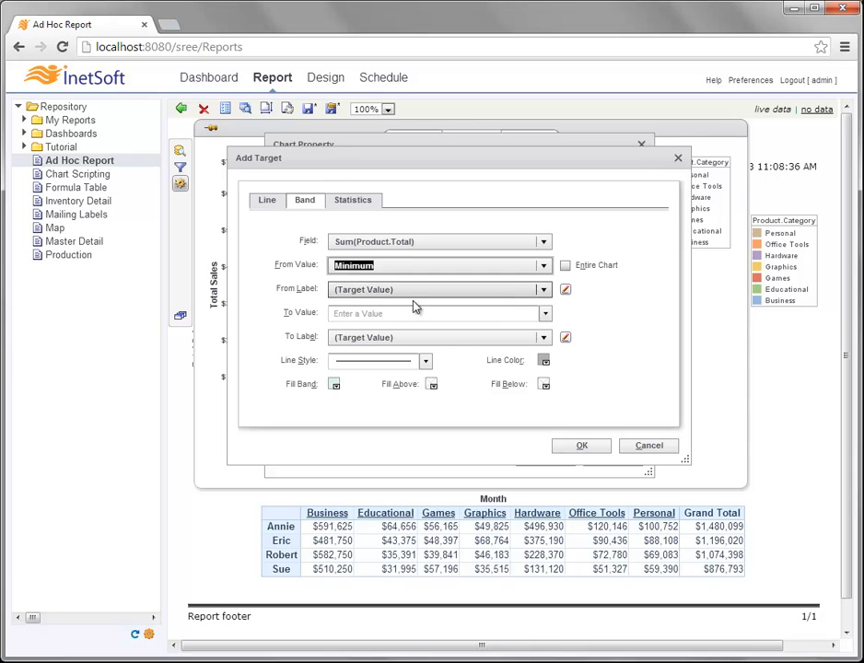
pyautogui.click(544, 290)
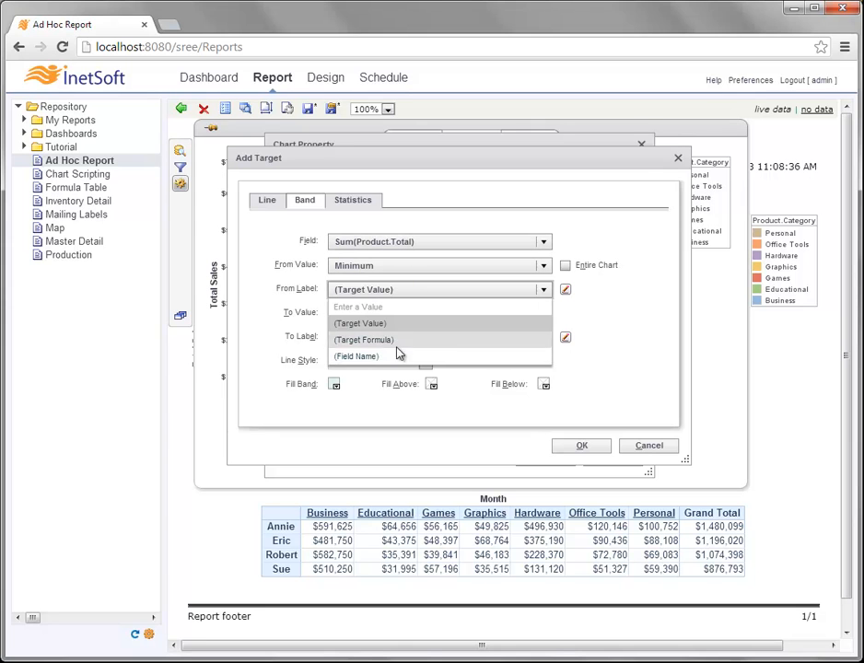
pyautogui.click(604, 299)
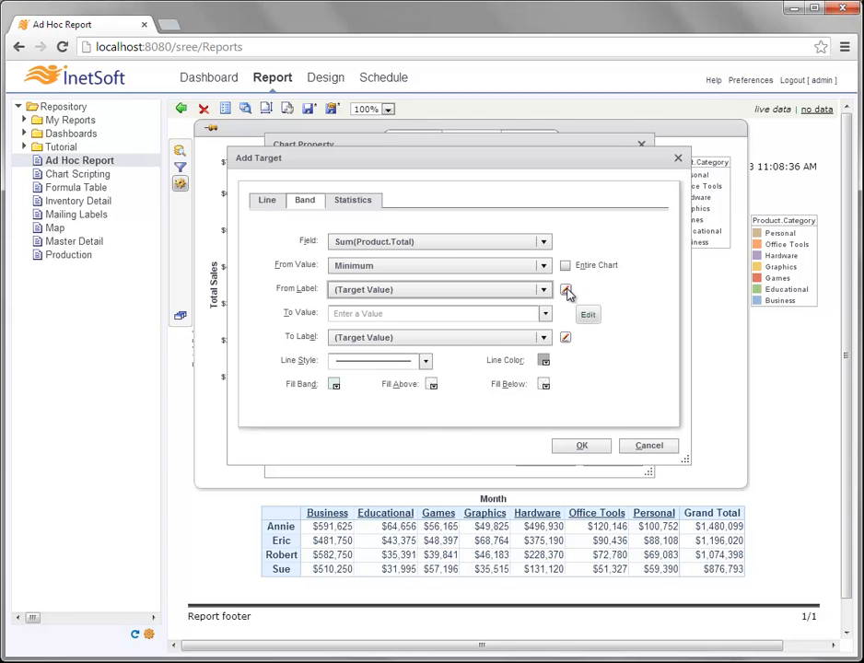
pyautogui.click(566, 290)
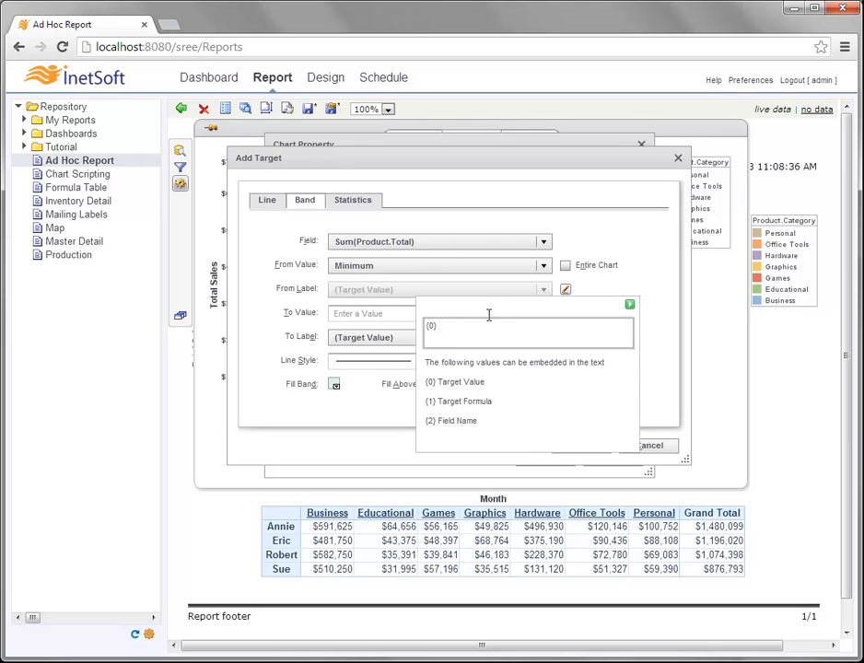
pyautogui.click(630, 302)
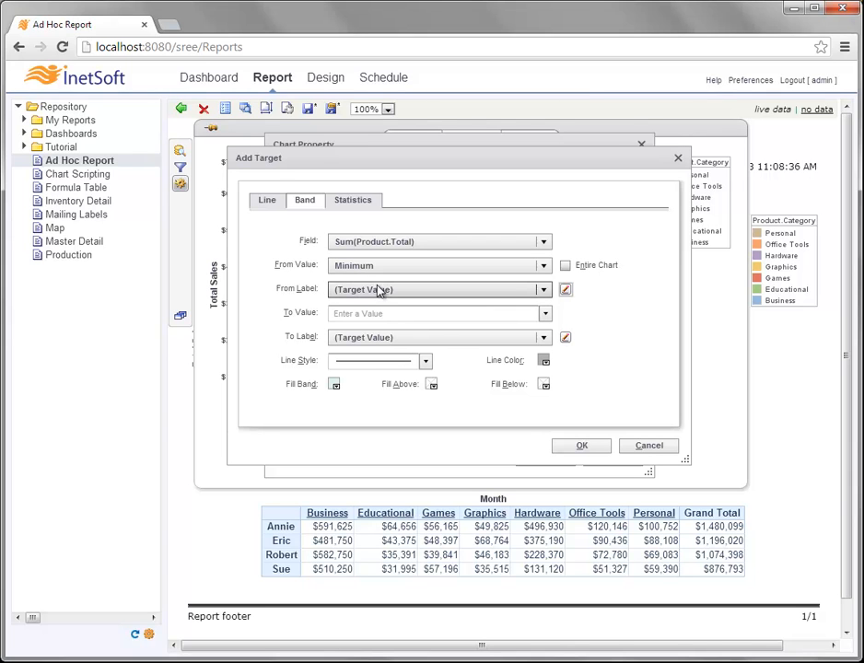
# - End the band at Maximum with thicker blue edge lines
pyautogui.click(546, 315)
pyautogui.click(424, 381)
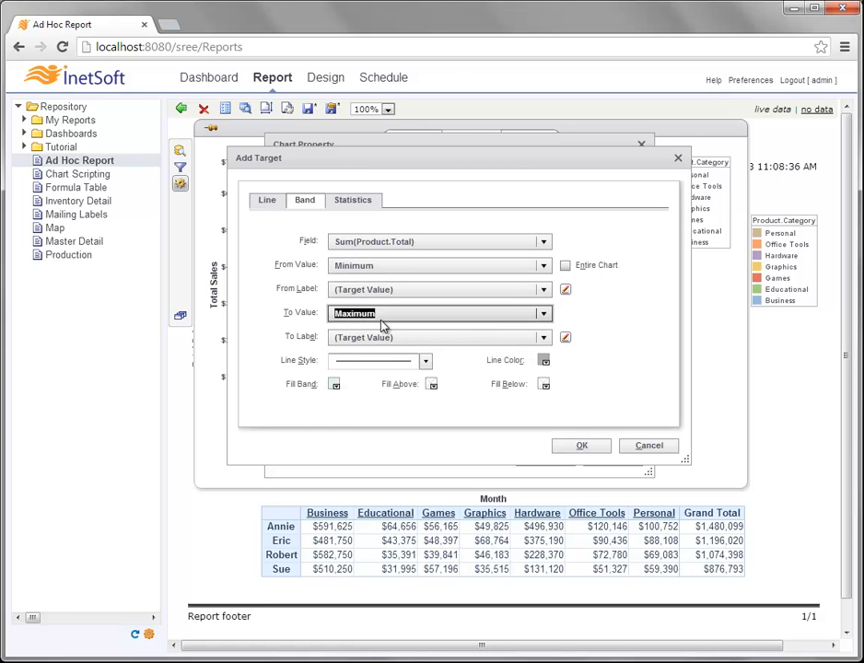
pyautogui.click(425, 362)
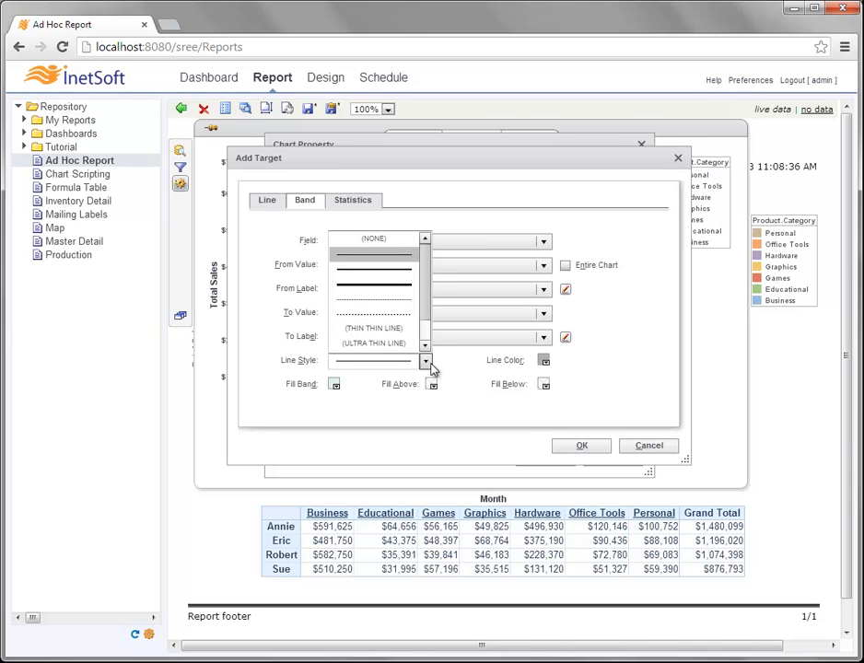
pyautogui.click(414, 289)
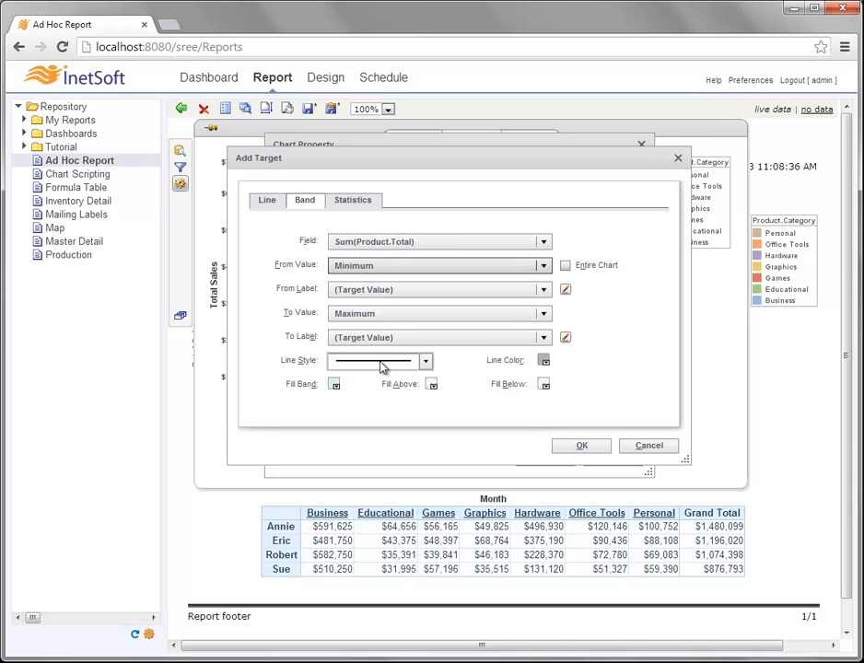
pyautogui.click(544, 361)
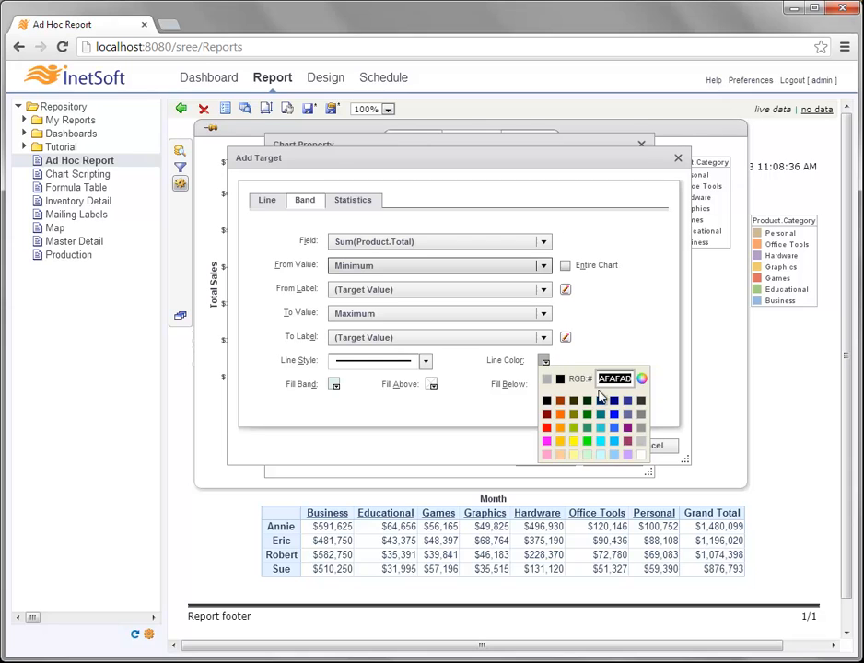
pyautogui.click(614, 415)
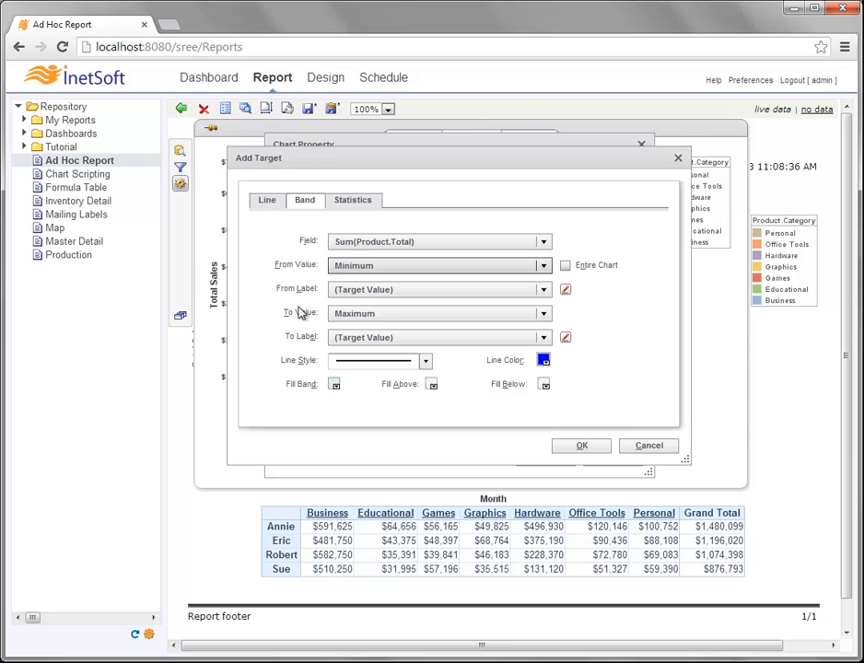
# - Fill the areas above and below the band light yellow and add the band
pyautogui.click(433, 386)
pyautogui.click(460, 370)
pyautogui.click(546, 386)
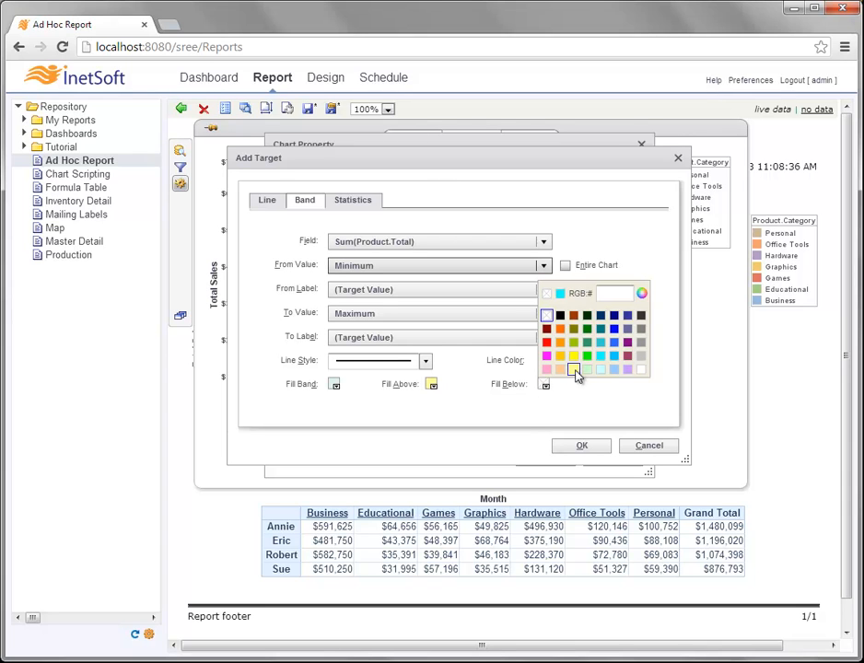
pyautogui.click(574, 370)
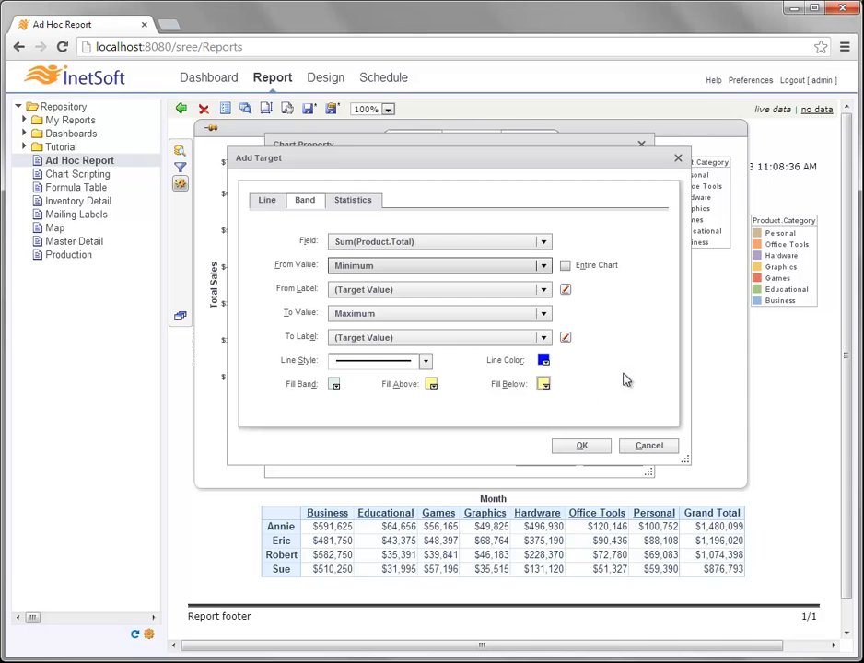
pyautogui.click(589, 448)
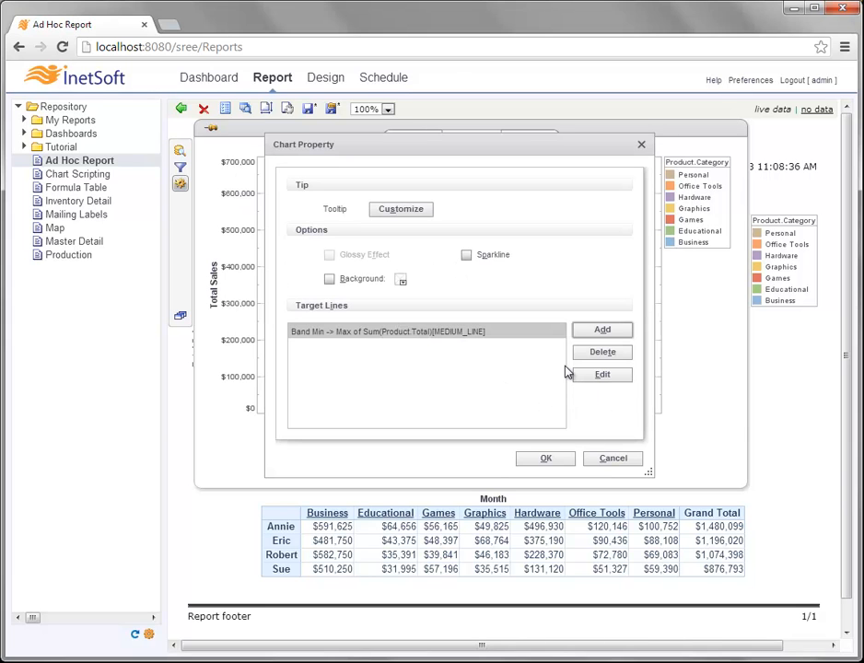
# - Apply the band and rerun the report to show blue lines at 137,046 and 632,280 with yellow shading beyond
pyautogui.click(568, 458)
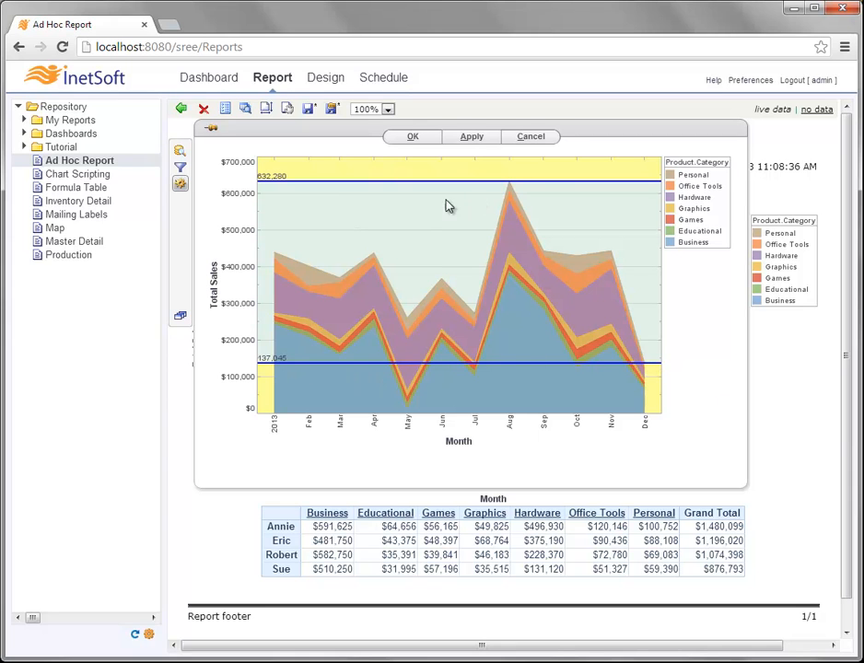
pyautogui.click(414, 137)
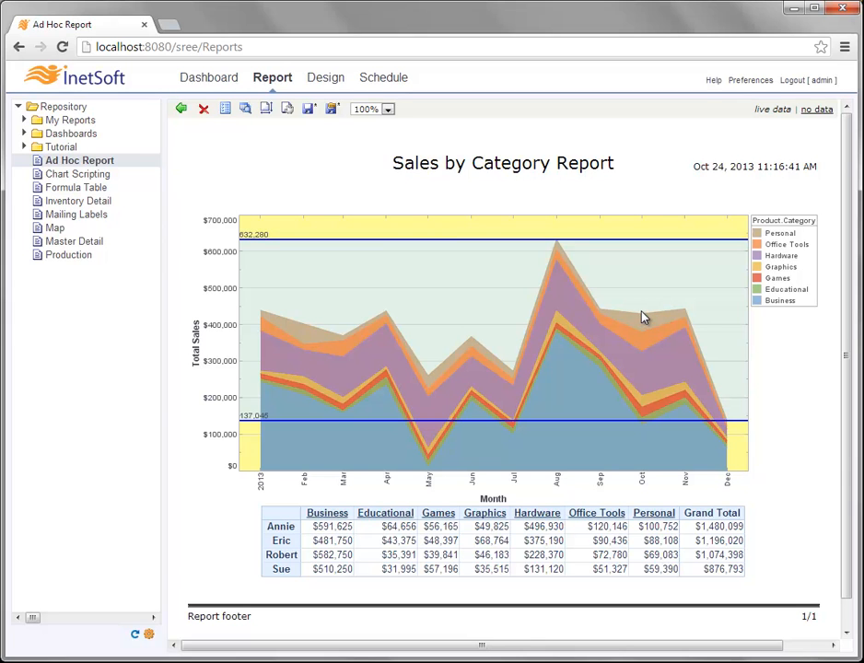
pyautogui.moveTo(686, 316)
pyautogui.moveTo(473, 343)
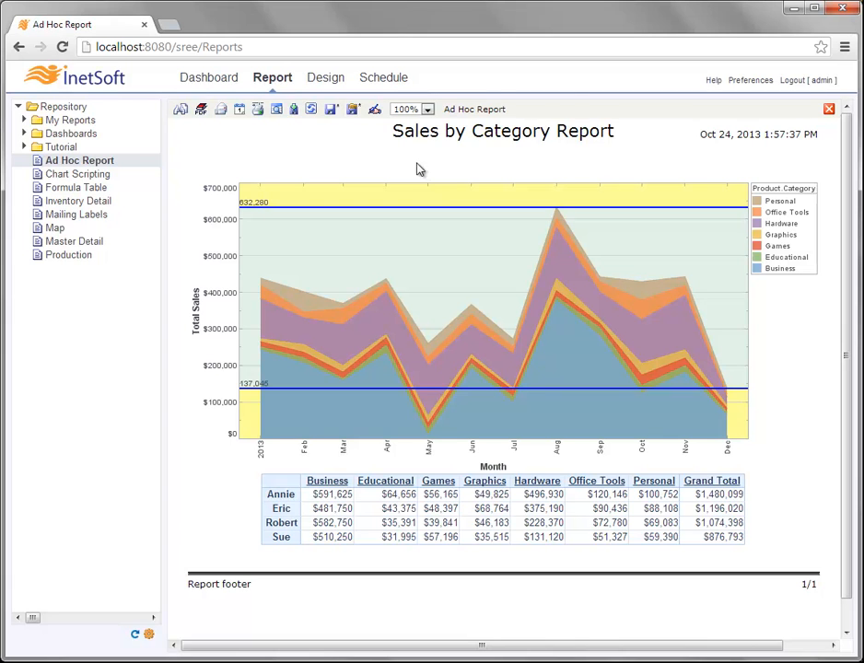
# - Save the Sales by Category Report, then review the Save As options and close them without saving a copy
pyautogui.click(334, 111)
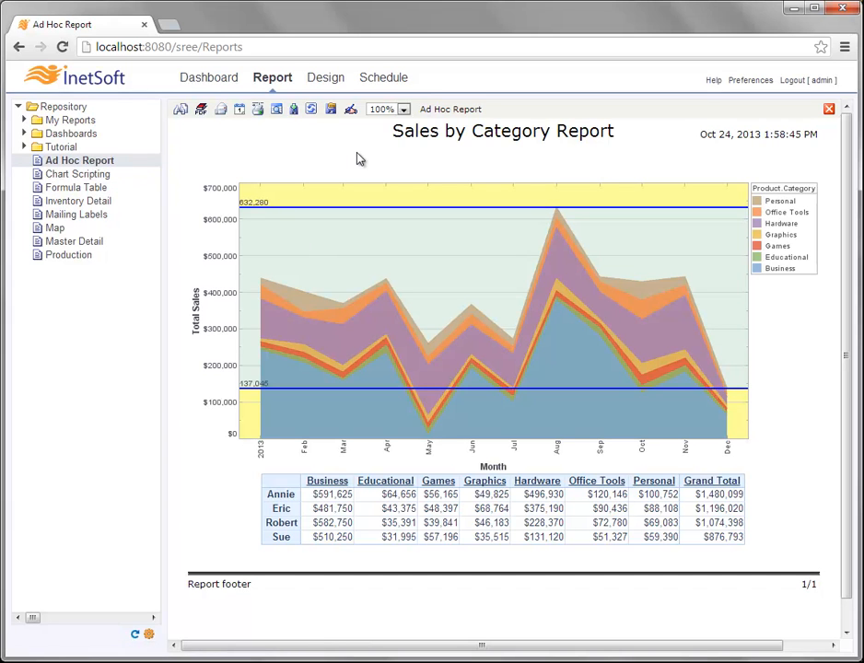
pyautogui.click(333, 112)
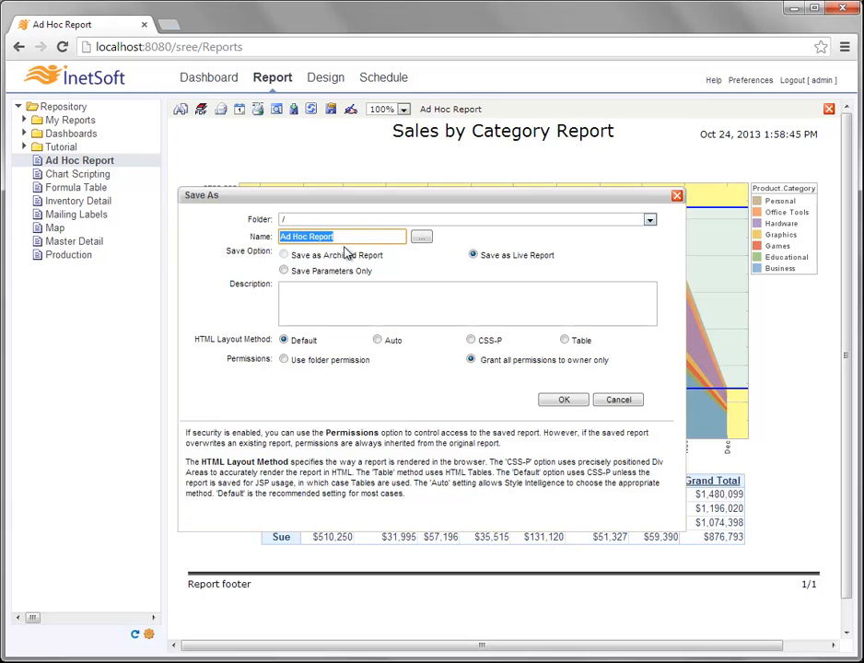
pyautogui.click(677, 195)
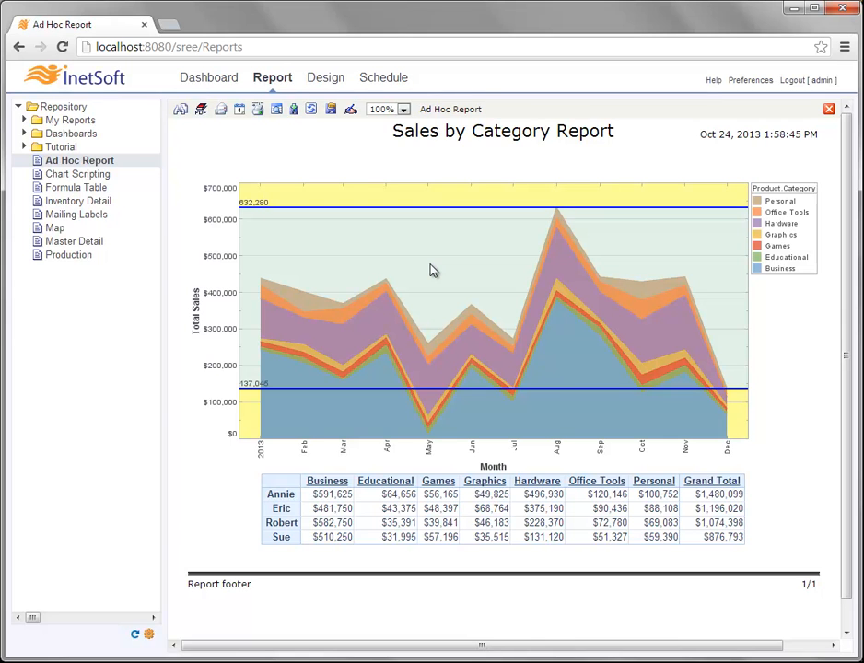
# - Open the banded sales chart in the chart editor and bring up its context menu
pyautogui.moveTo(472, 311)
pyautogui.rightClick(470, 288)
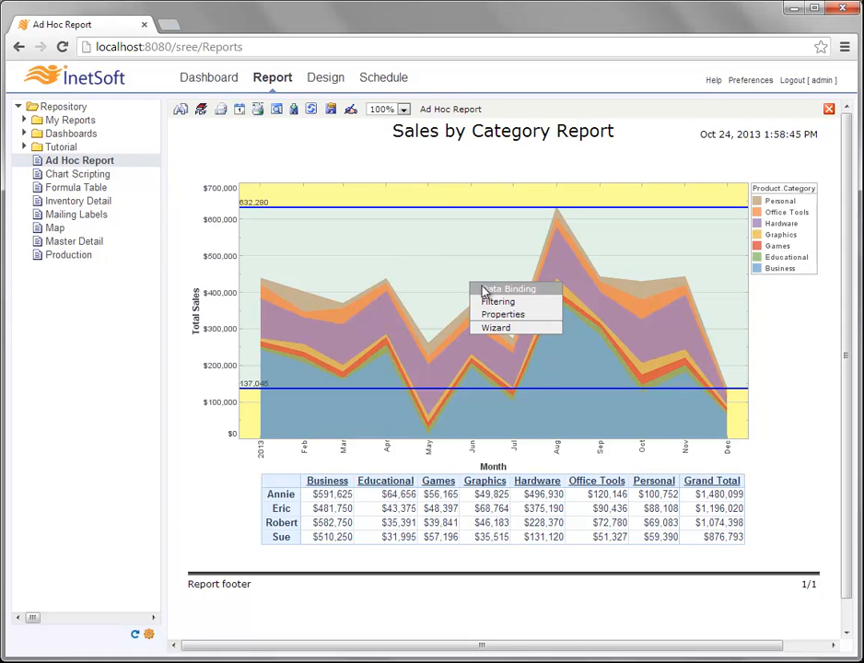
pyautogui.click(520, 315)
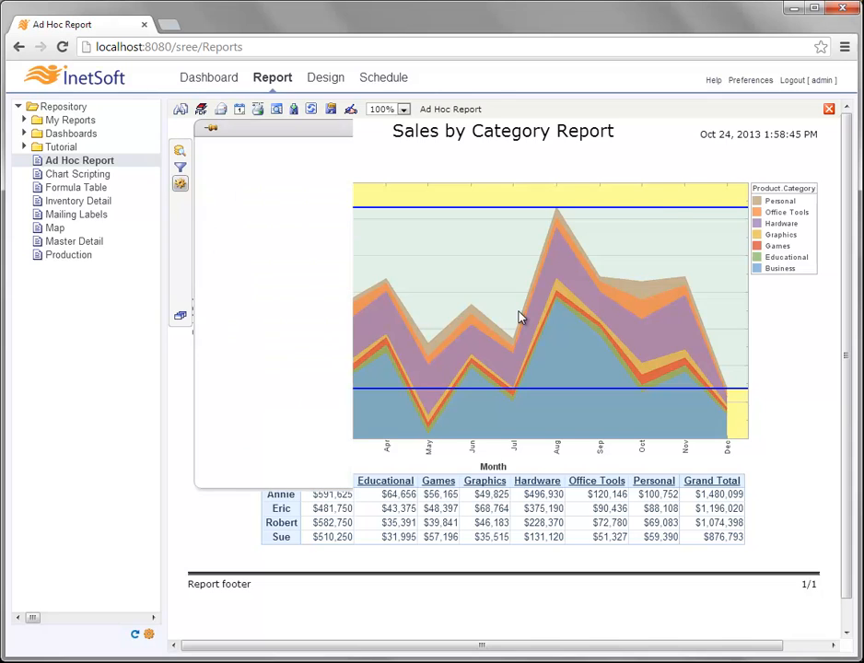
pyautogui.rightClick(442, 255)
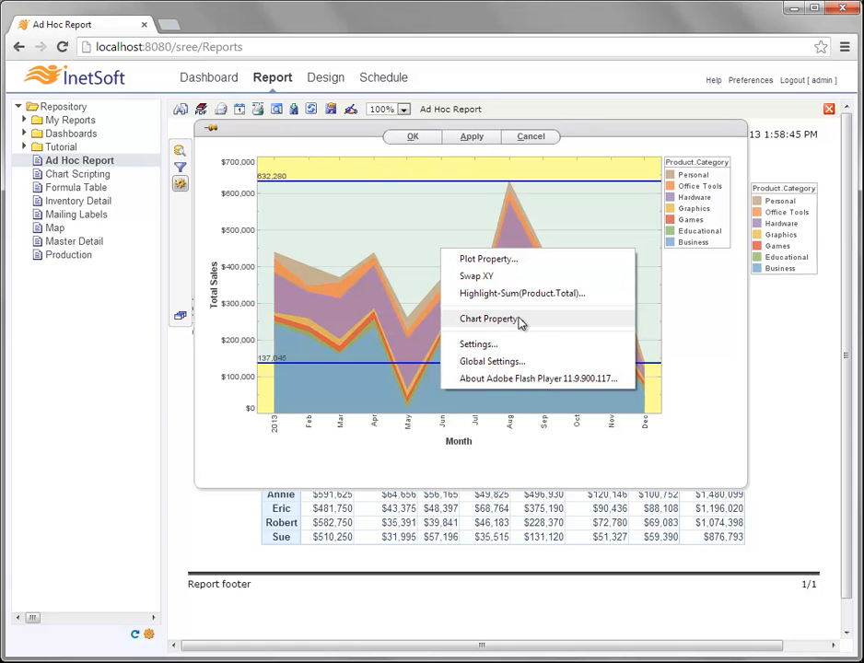
# - Open Chart Property and the tooltip customization holding 'Total for {0} in {2}: {1}'
pyautogui.click(532, 324)
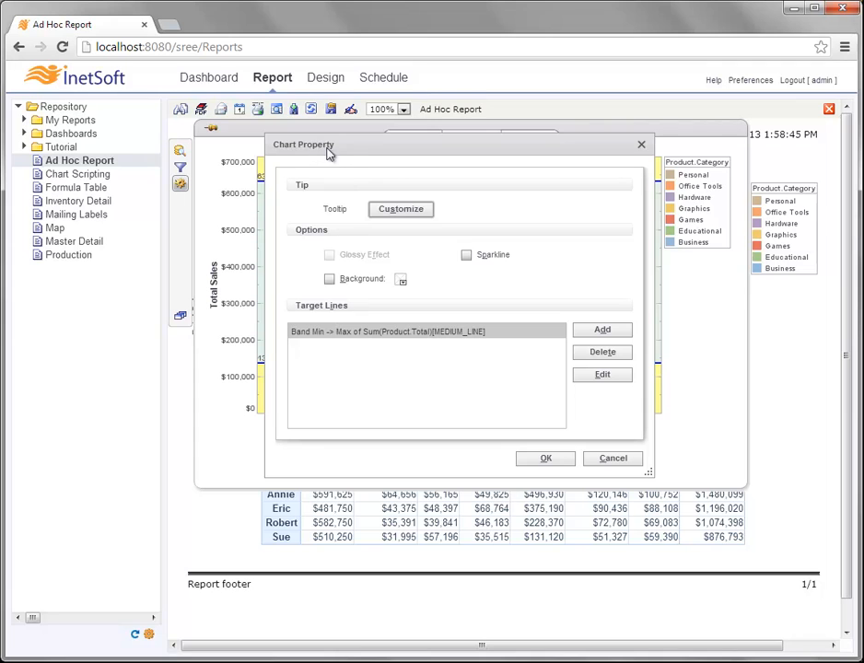
pyautogui.click(429, 214)
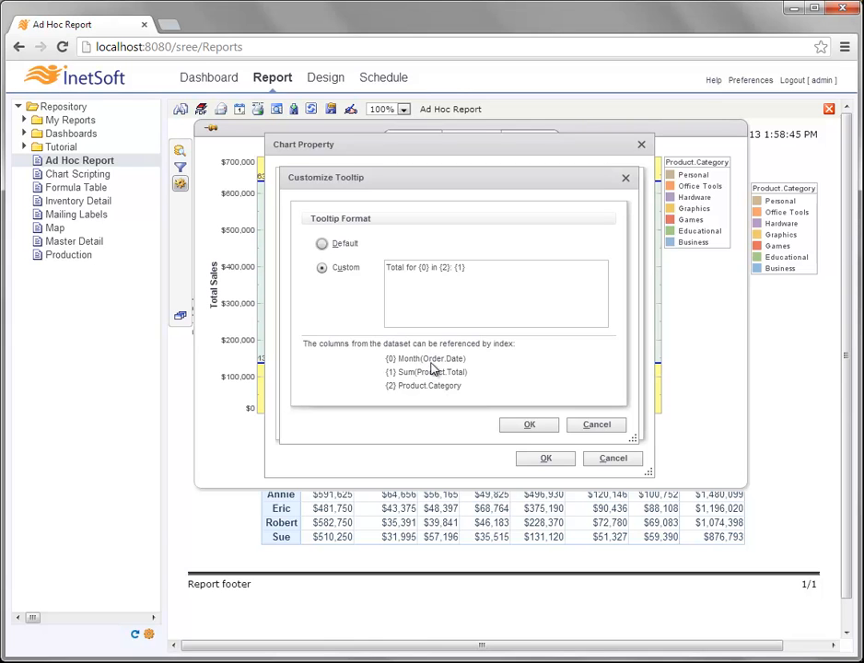
# - Change the tooltip text to 'Total for {0,date,MMM} in {2}: {1,number,$#,##0.00}'
pyautogui.click(426, 267)
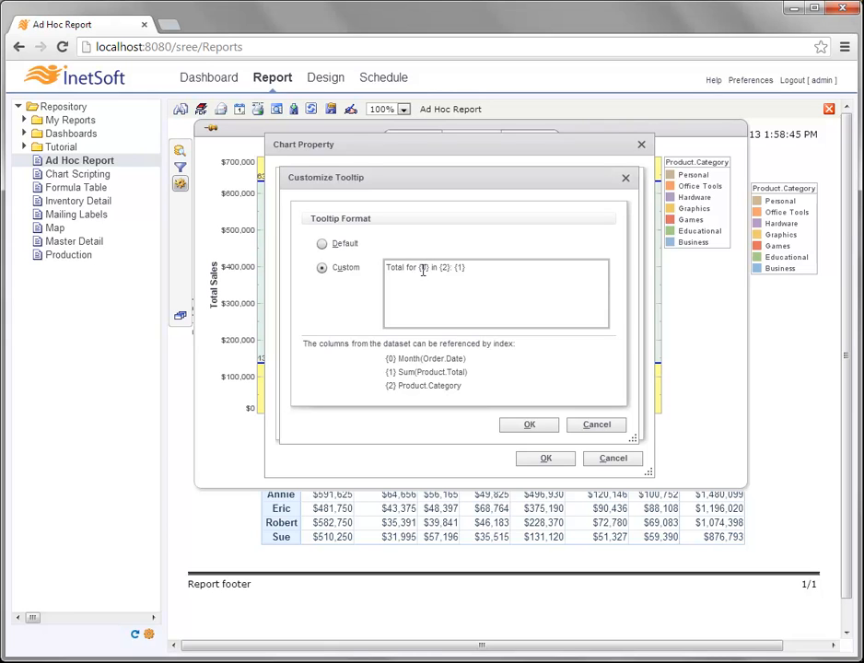
pyautogui.write(',date,')
pyautogui.write('MMM}')
pyautogui.write(',number,')
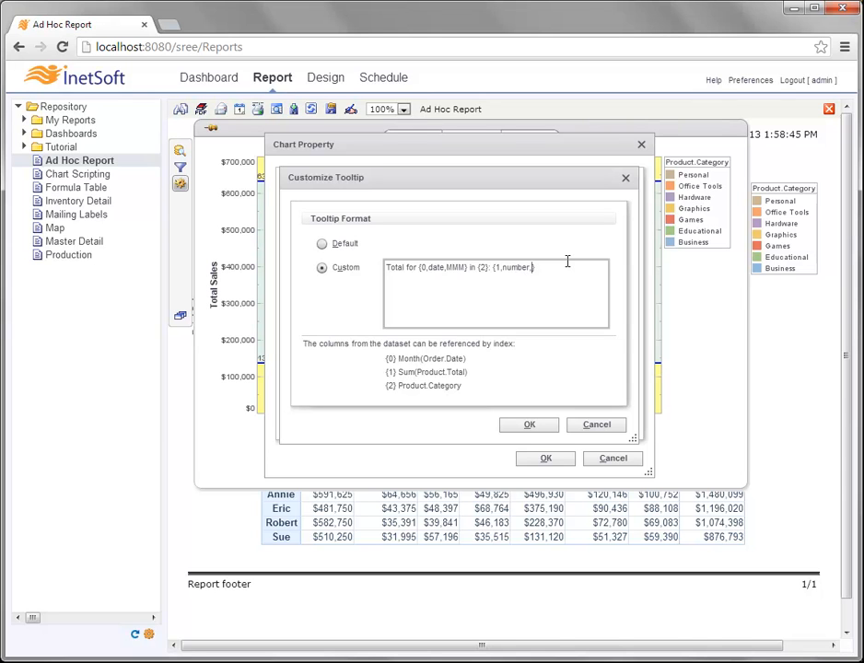
pyautogui.write('$')
pyautogui.write('}#,##0.00')
# - Apply the tooltip format and check tooltips like 'Total for Feb in Office Tools: $15,607.00'
pyautogui.click(543, 425)
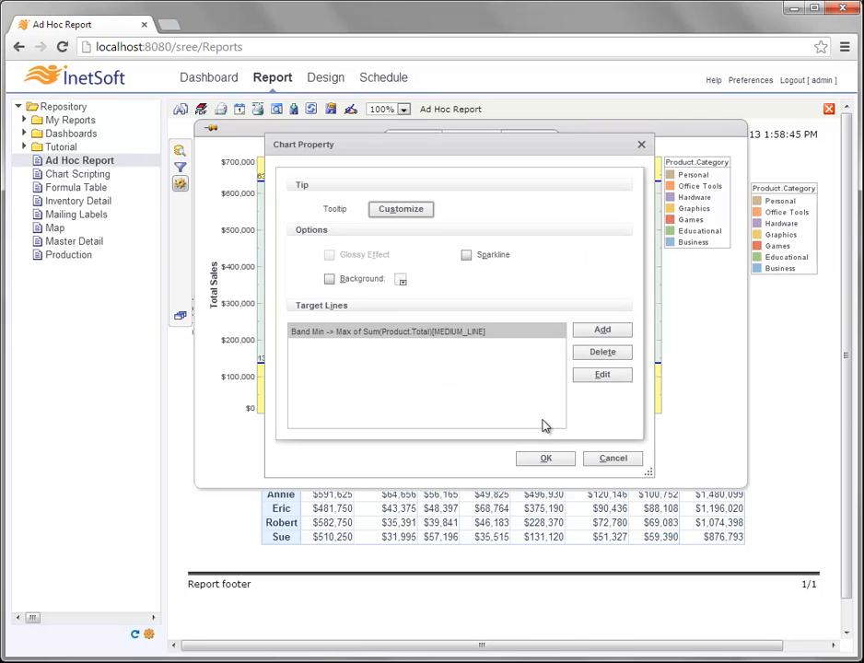
pyautogui.click(557, 461)
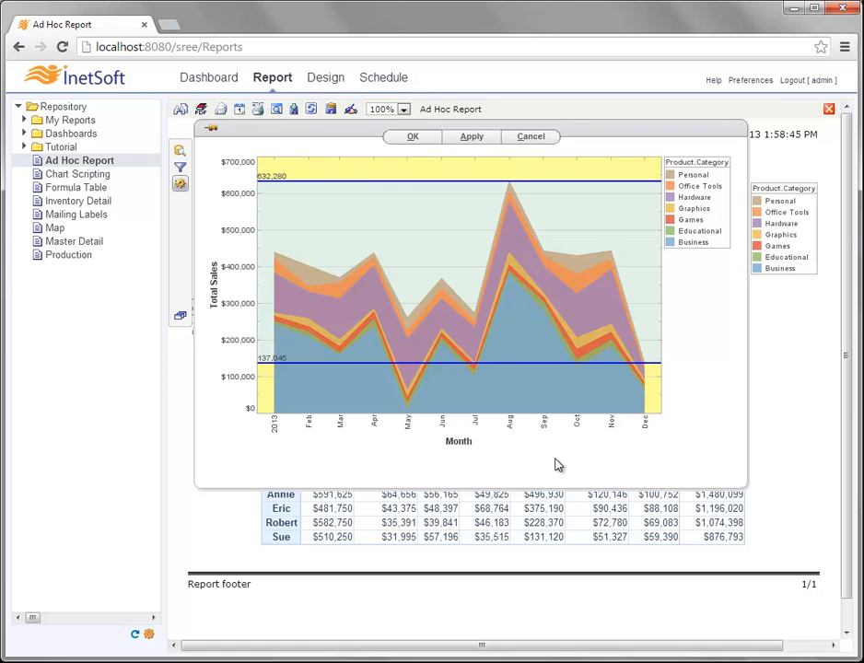
pyautogui.click(429, 140)
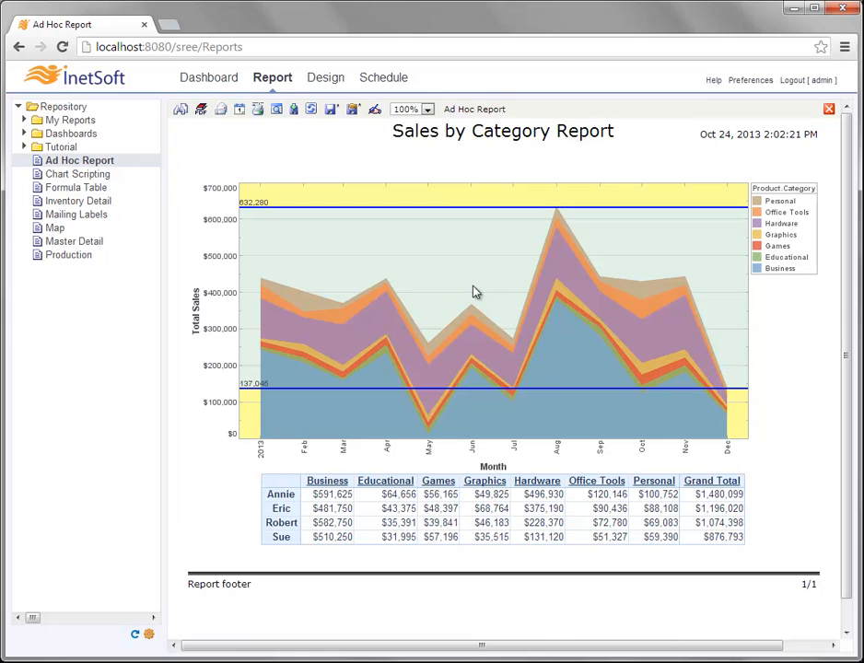
pyautogui.moveTo(471, 311)
pyautogui.moveTo(387, 298)
pyautogui.moveTo(306, 318)
# - Reopen the chart's Chart Property settings and select the Band Min -> Max target line
pyautogui.rightClick(377, 247)
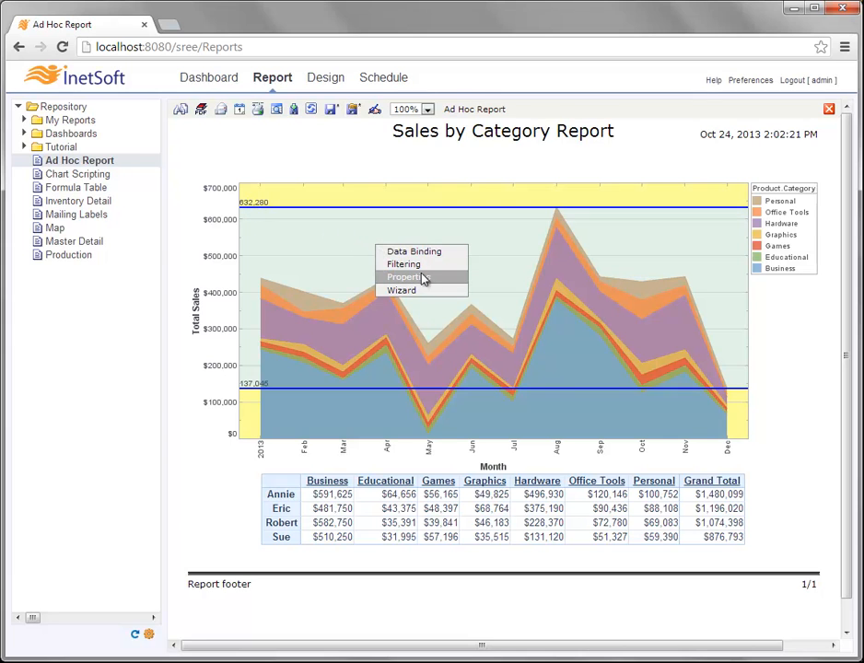
pyautogui.click(445, 279)
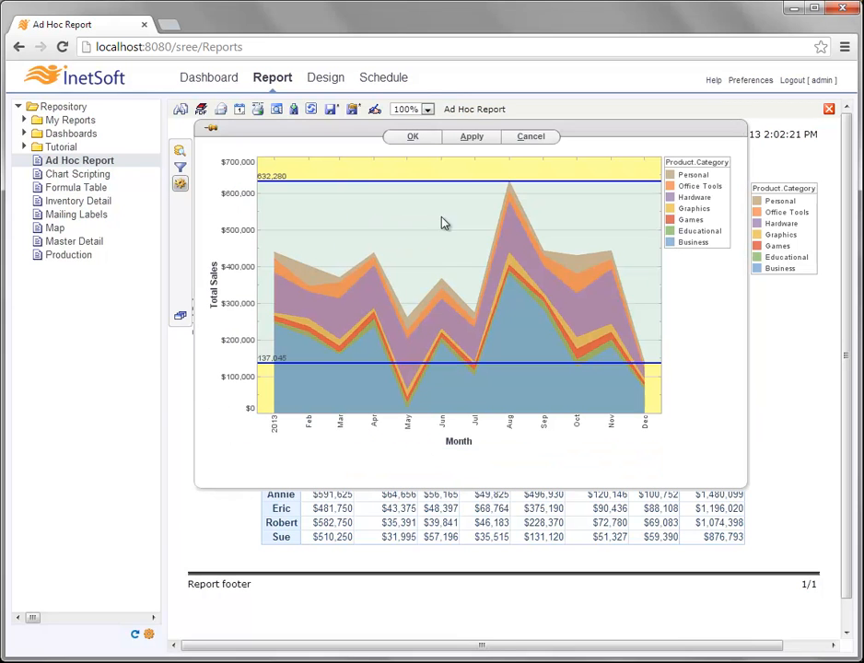
pyautogui.rightClick(443, 247)
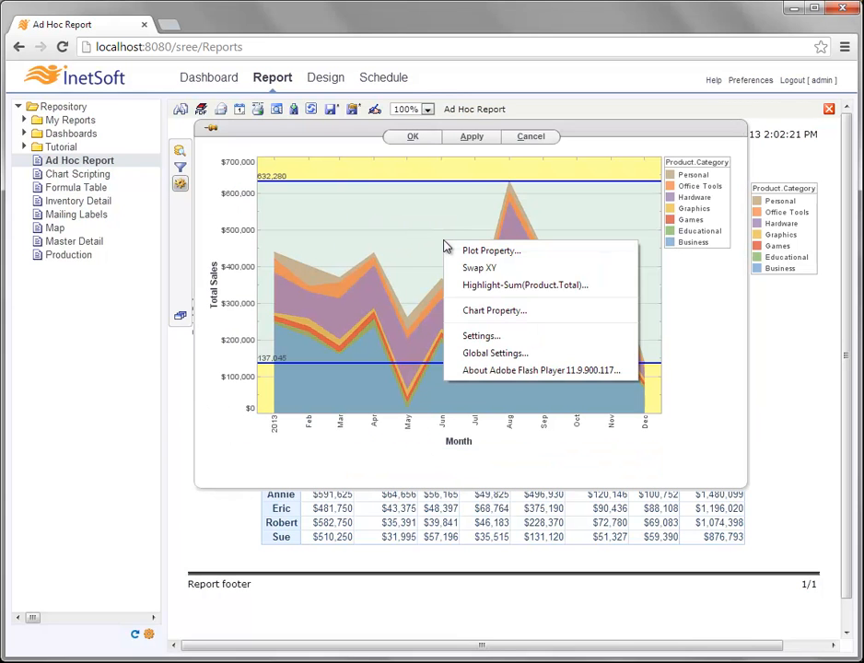
pyautogui.click(479, 311)
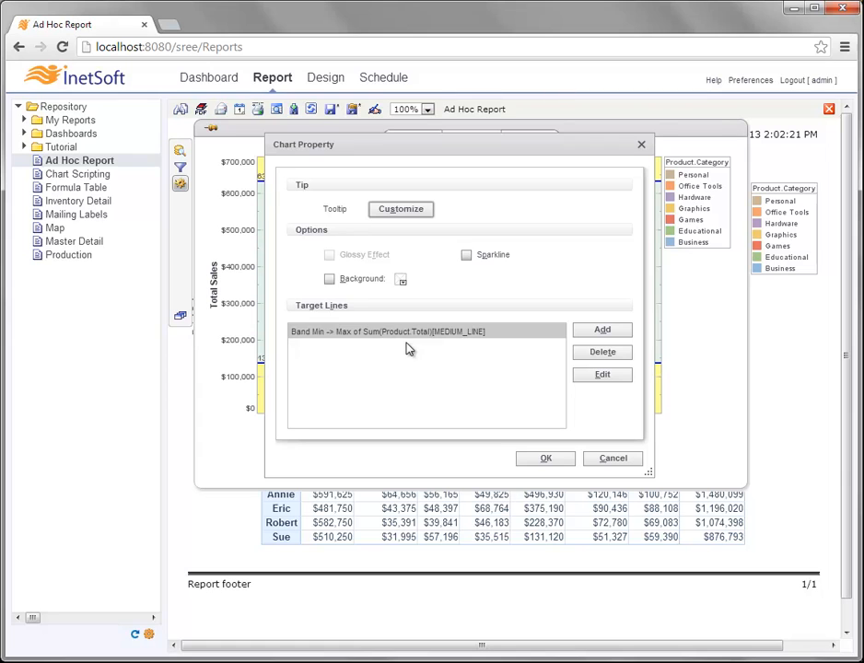
pyautogui.click(529, 332)
# - Set the band's From label to the dollar format {0,number,$#,##0.00}
pyautogui.click(332, 337)
pyautogui.click(601, 375)
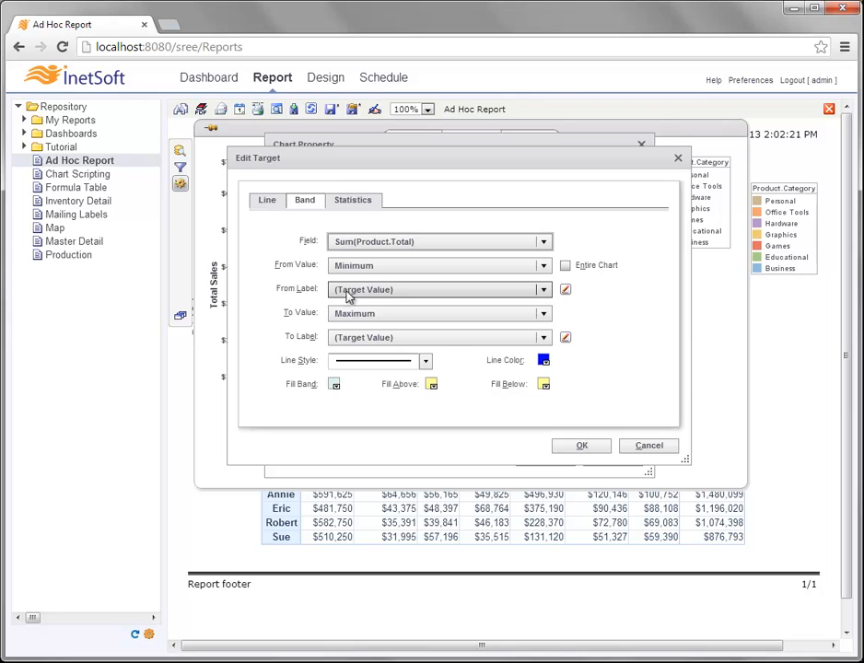
pyautogui.click(567, 291)
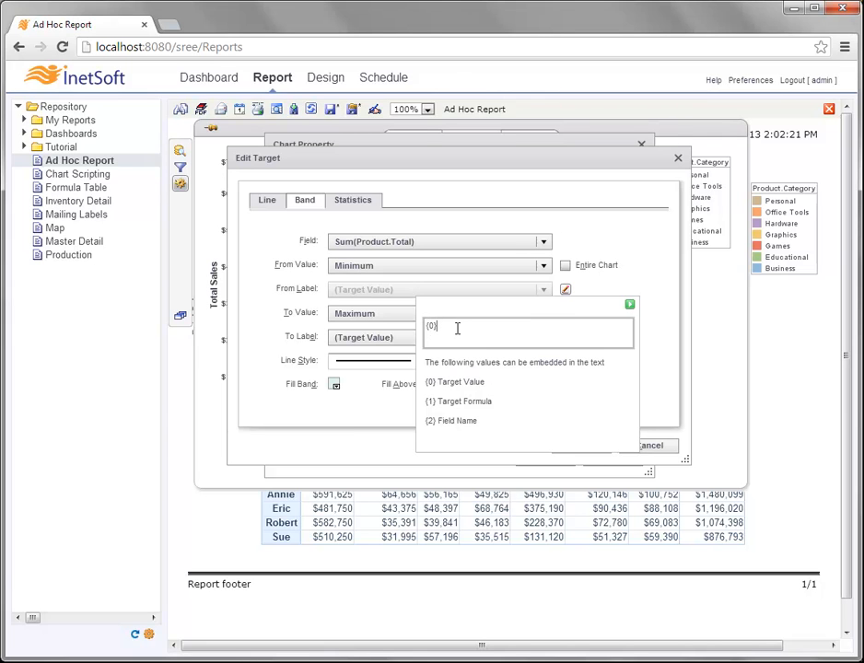
pyautogui.write(',number,$#,##0.00')
pyautogui.moveTo(522, 331); pyautogui.dragTo(429, 326)
pyautogui.click(630, 306)
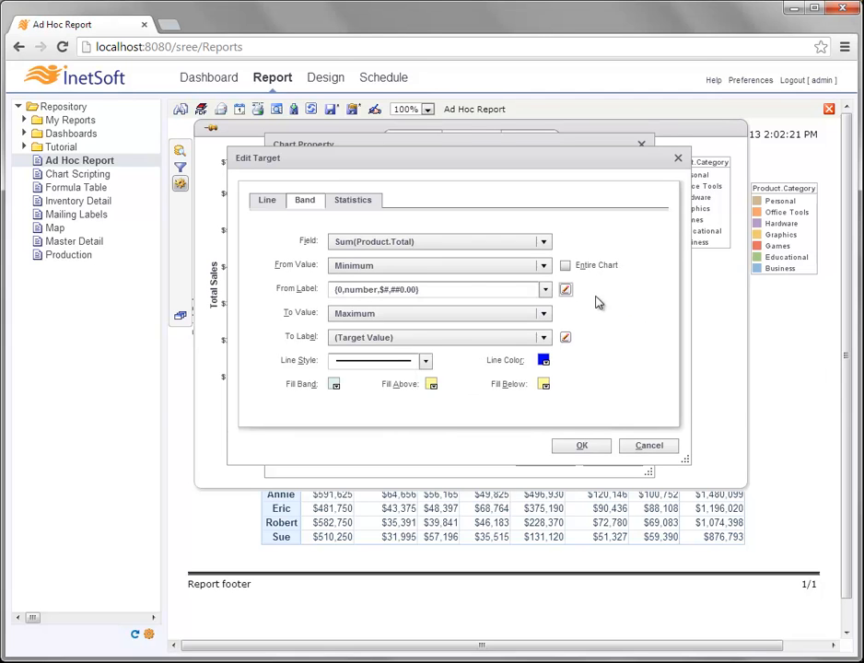
# - Replace the To label's {0} text with the same {0,number,$#,##0.00} dollar format
pyautogui.click(566, 339)
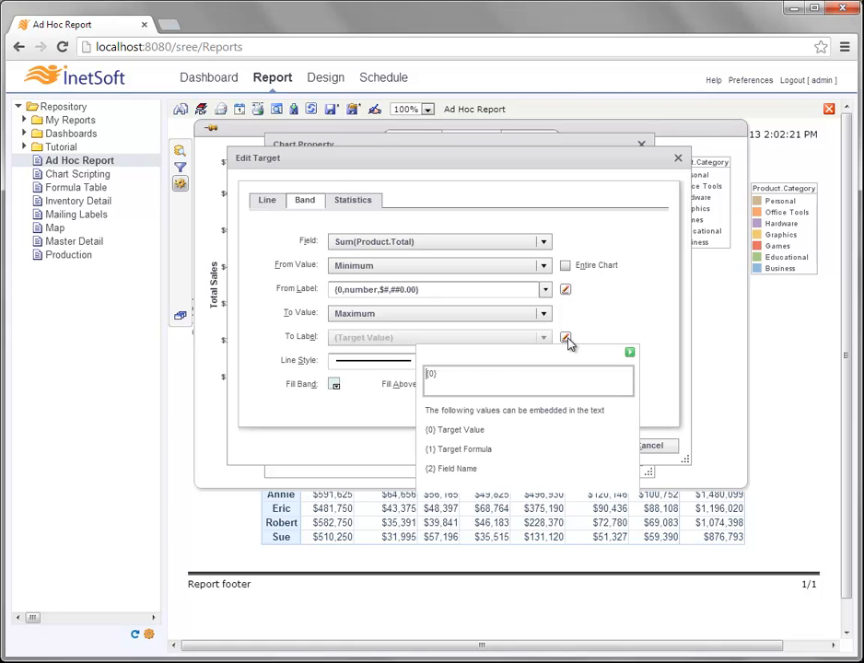
pyautogui.hotkey('ctrl', 'a')
pyautogui.write('{0,number,$#,##0.00}')
pyautogui.click(629, 354)
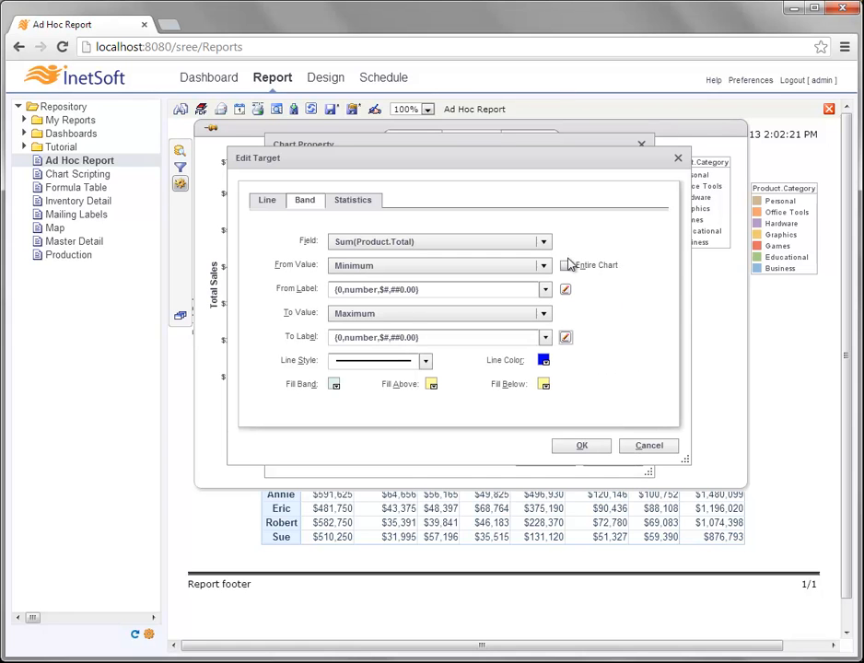
# - Confirm the band edits so the report labels the band lines $632,280.00 and $137,045.00
pyautogui.click(600, 448)
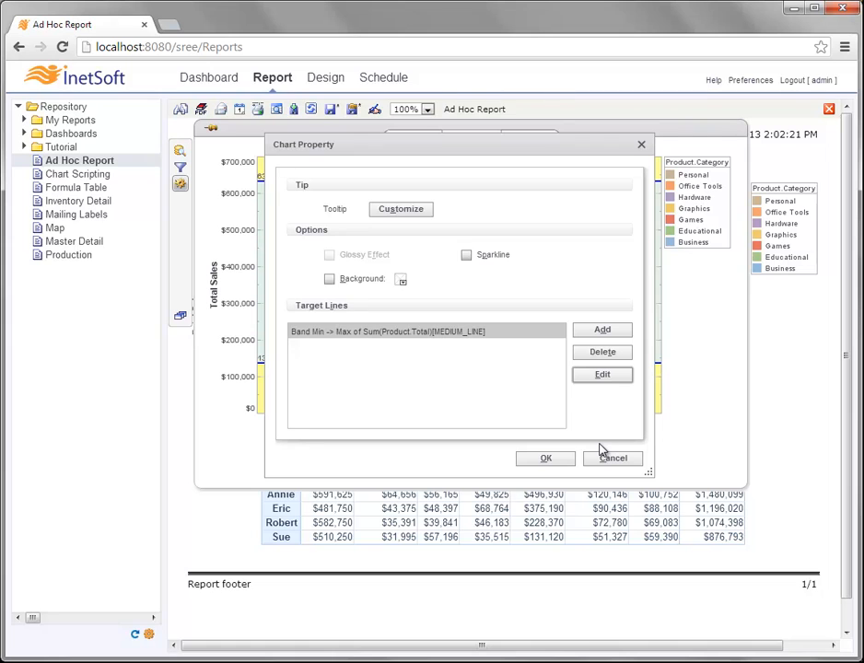
pyautogui.click(568, 462)
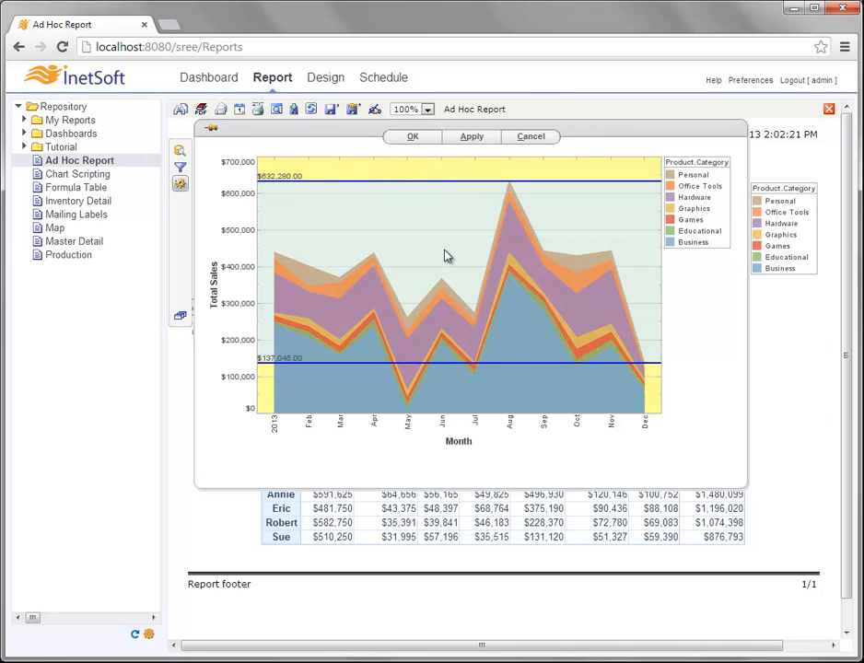
pyautogui.click(413, 136)
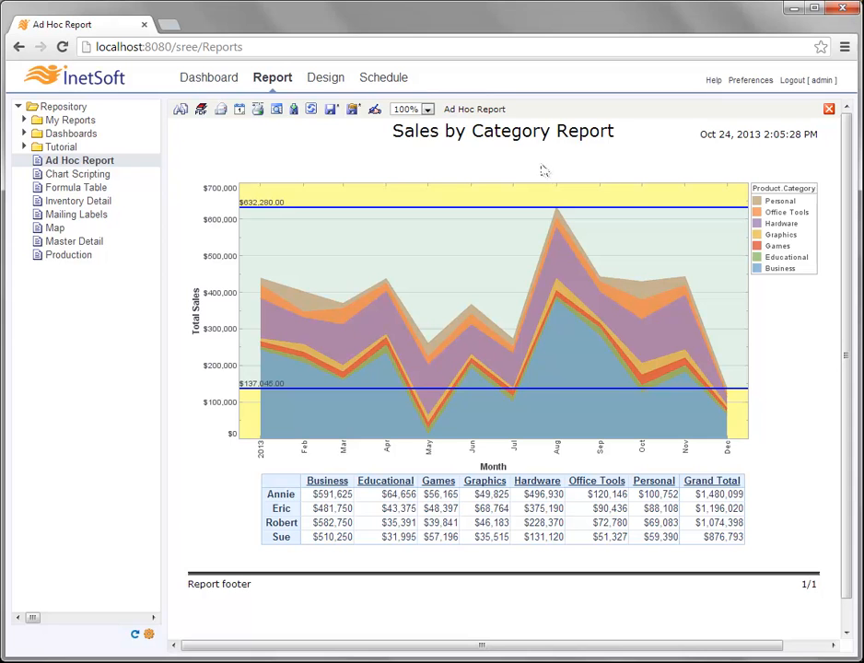
# - Save the Ad Hoc Report containing the stacked area chart and yellow min-max target band
pyautogui.click(329, 111)
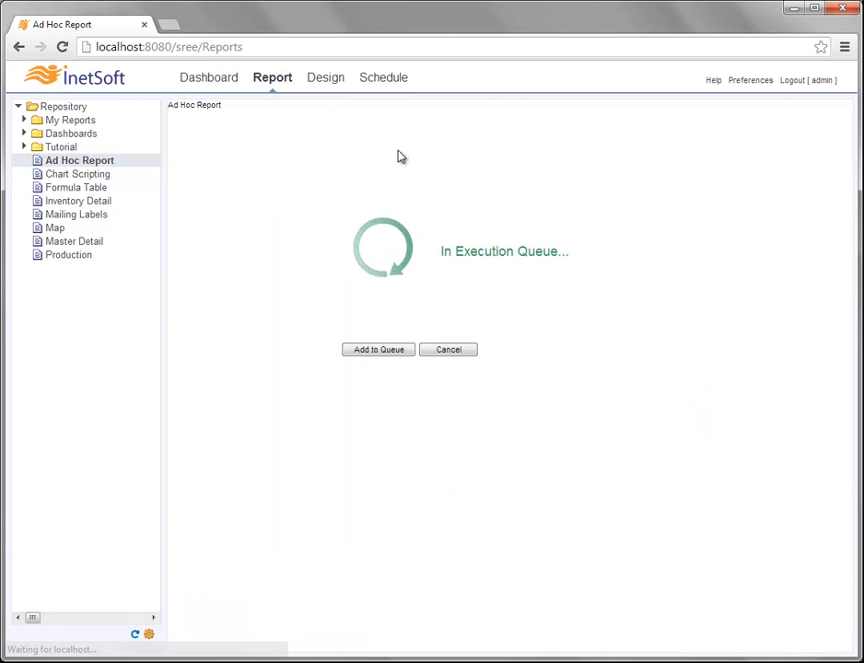